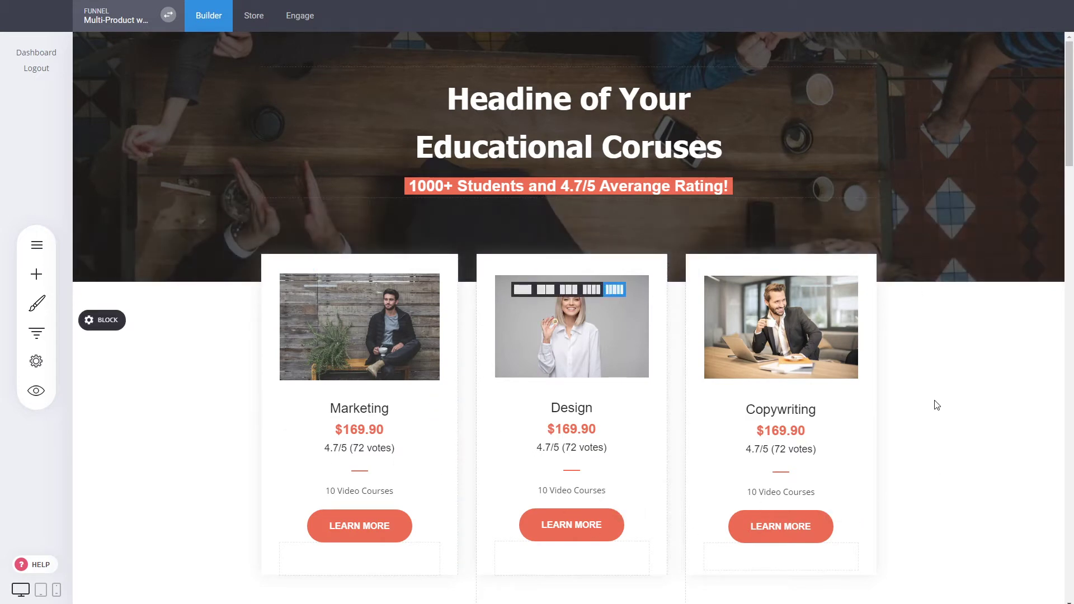
# Start a new funnel from the websites and funnels switcher
pyautogui.scroll(-4, 918, 378)
pyautogui.scroll(4, 911, 370)
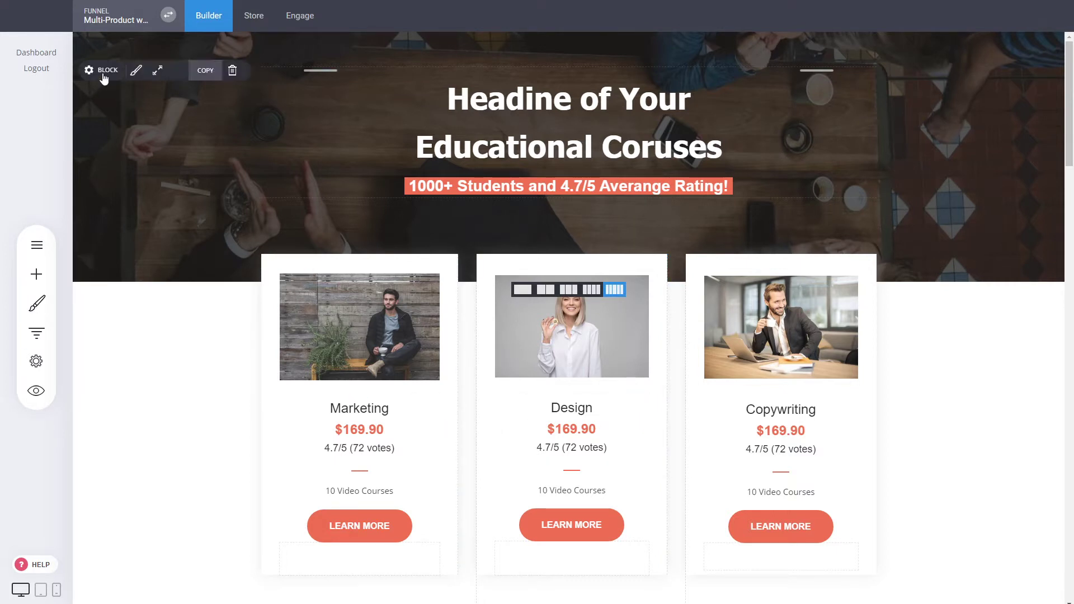
pyautogui.click(167, 15)
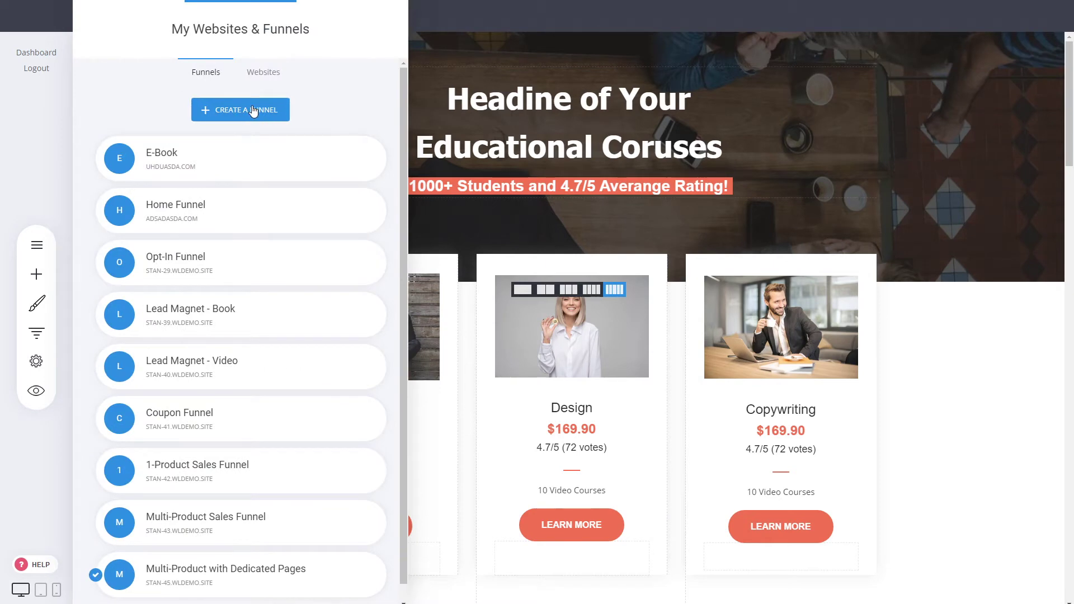
pyautogui.scroll(-1, 301, 100)
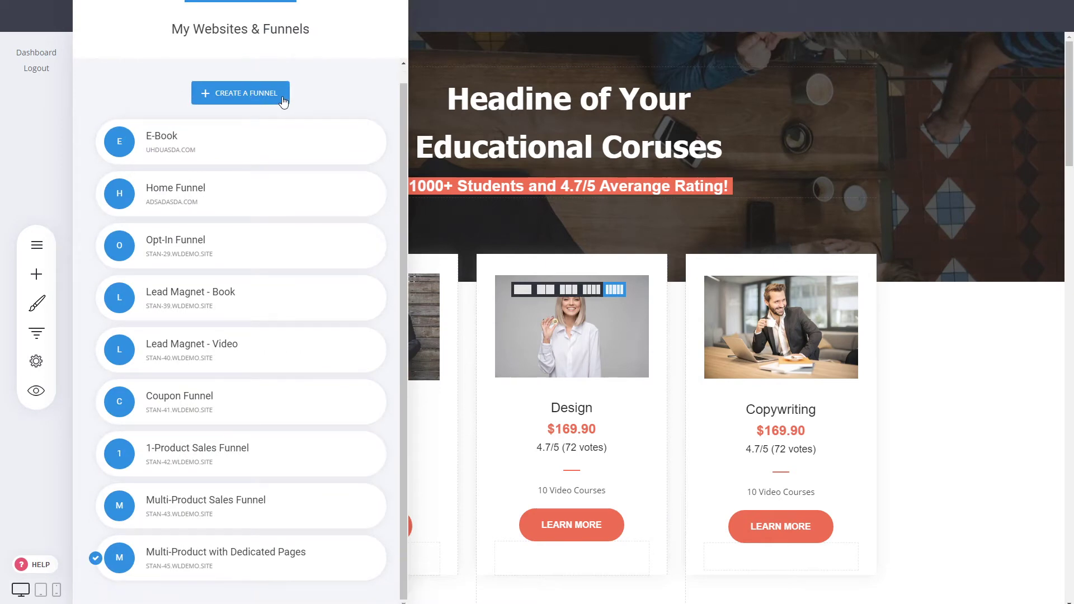
pyautogui.click(283, 100)
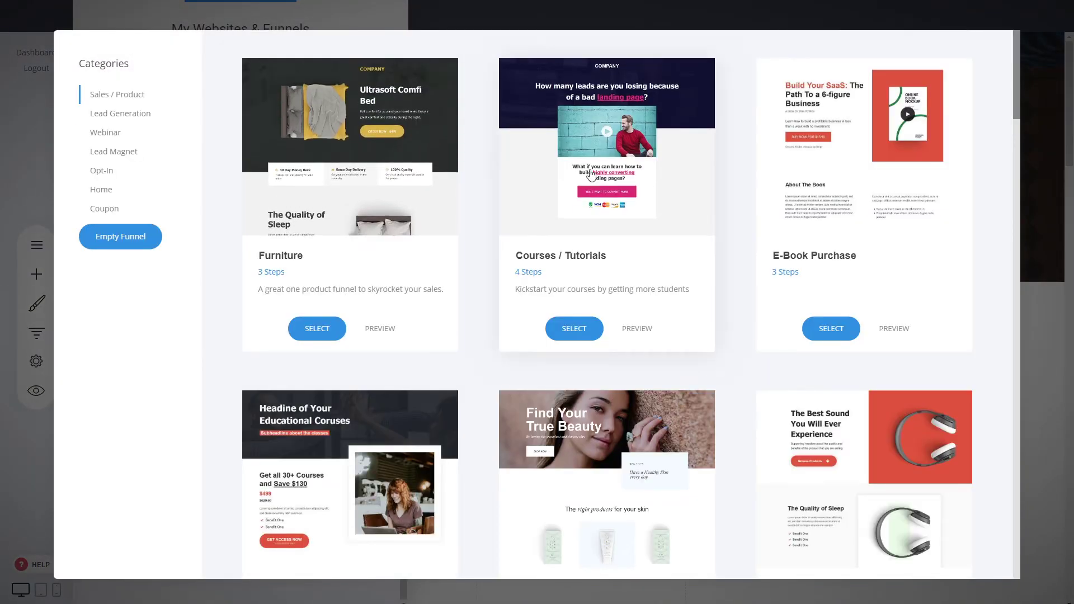
# Create 'Subscription Funnel with Plans' from the Subscription with Pricing Plans template
pyautogui.scroll(-10, 592, 175)
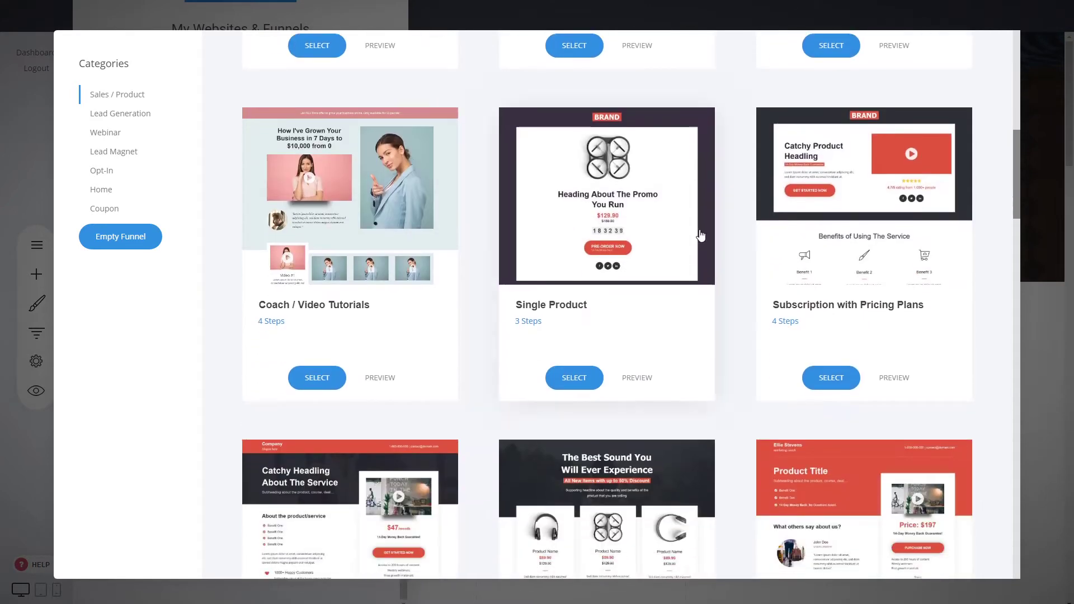
pyautogui.scroll(-2, 749, 212)
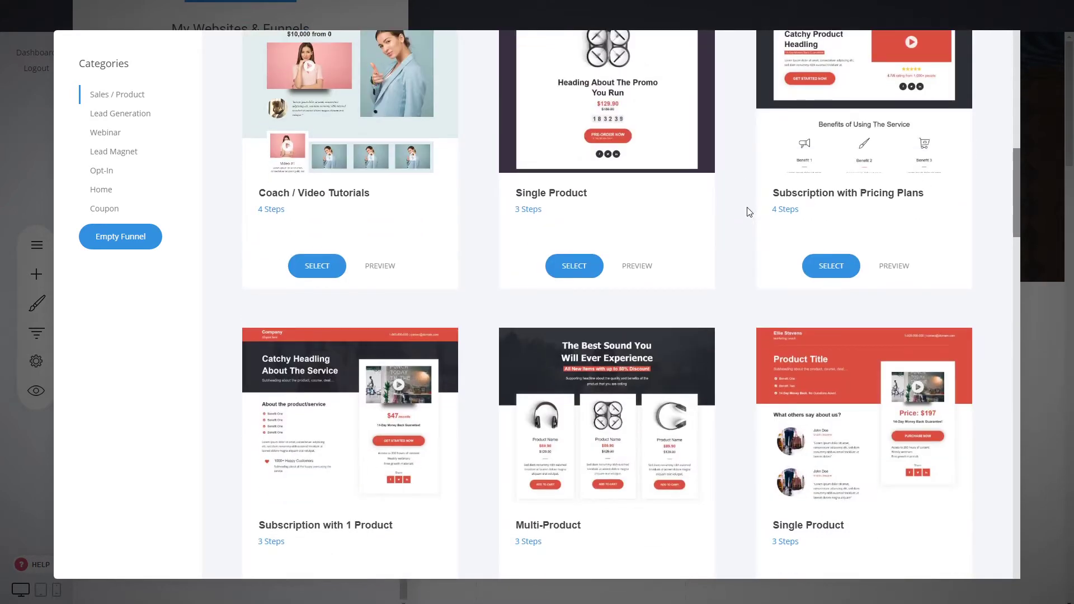
pyautogui.scroll(1, 750, 211)
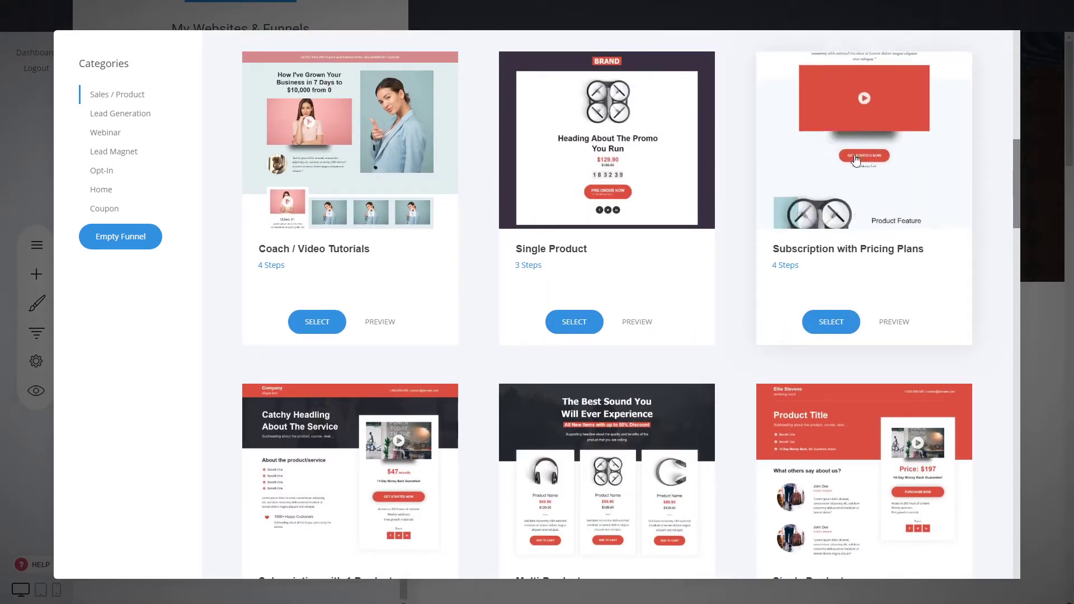
pyautogui.scroll(-2, 653, 292)
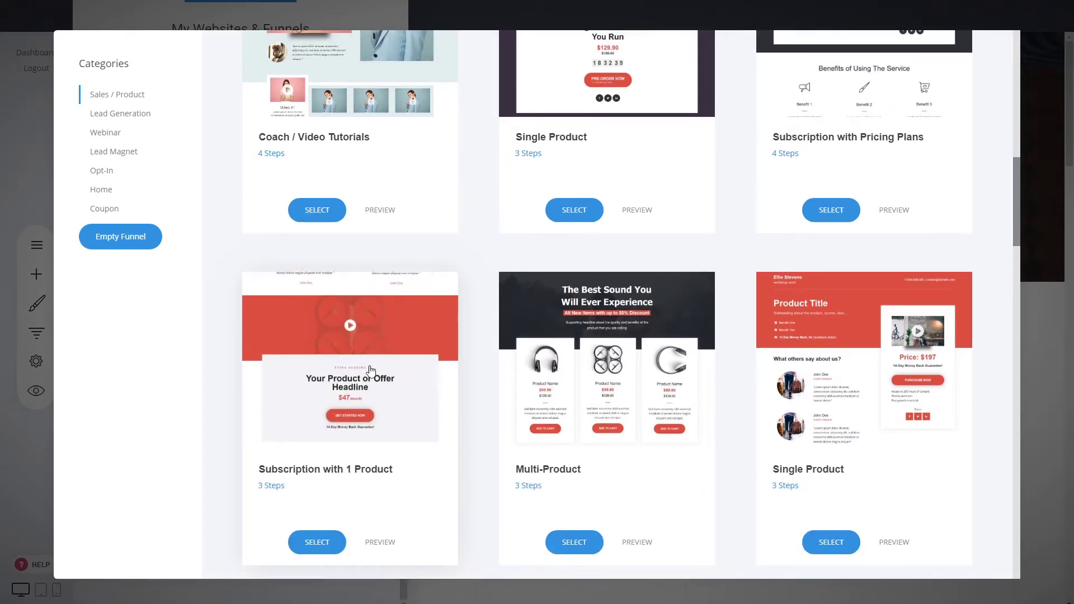
pyautogui.scroll(7, 679, 317)
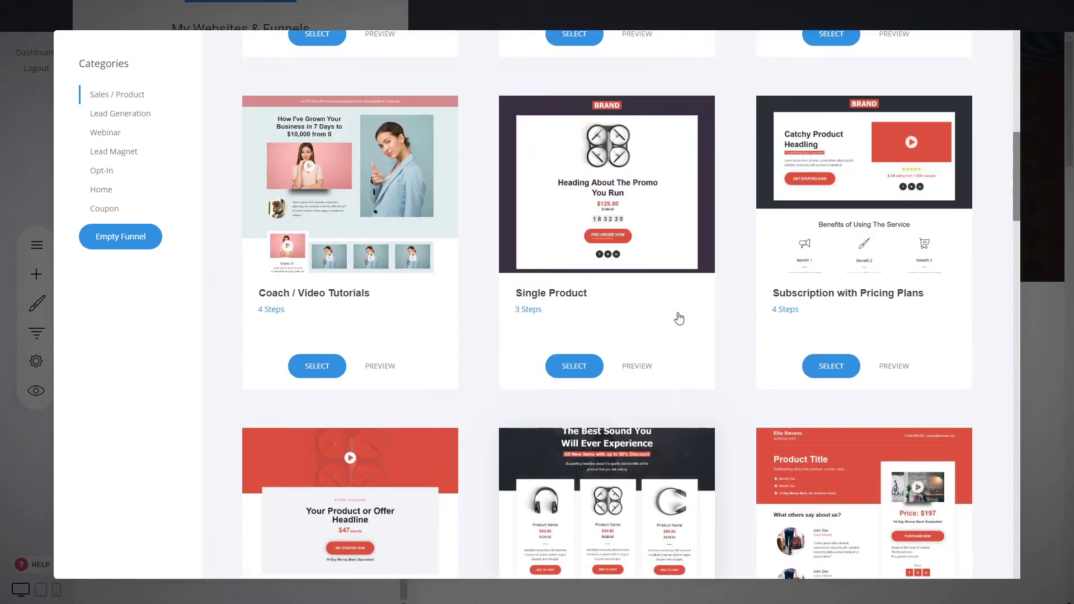
pyautogui.scroll(-5, 698, 371)
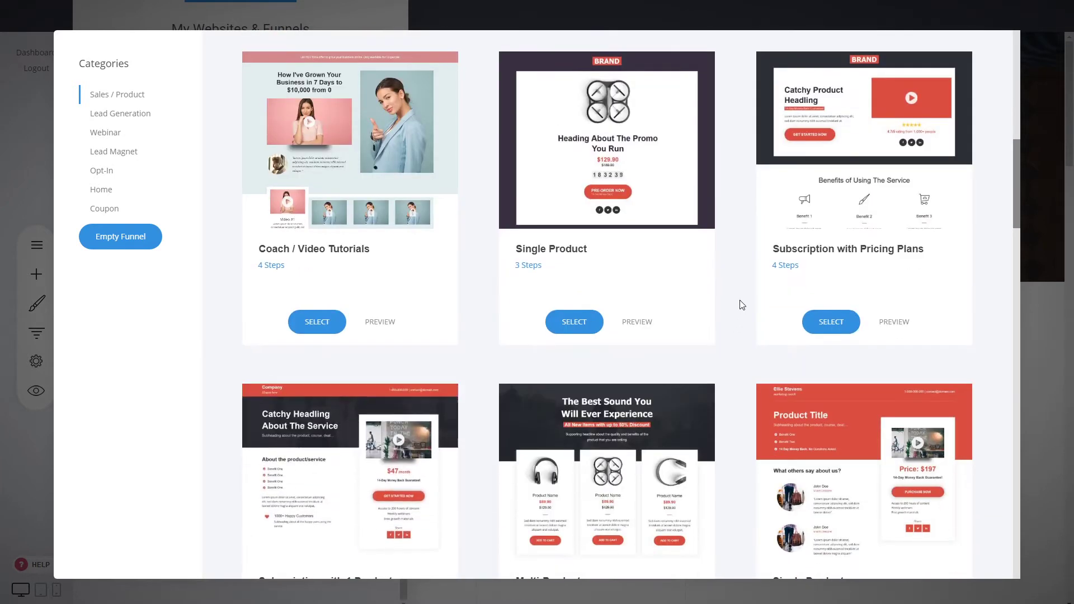
pyautogui.click(857, 191)
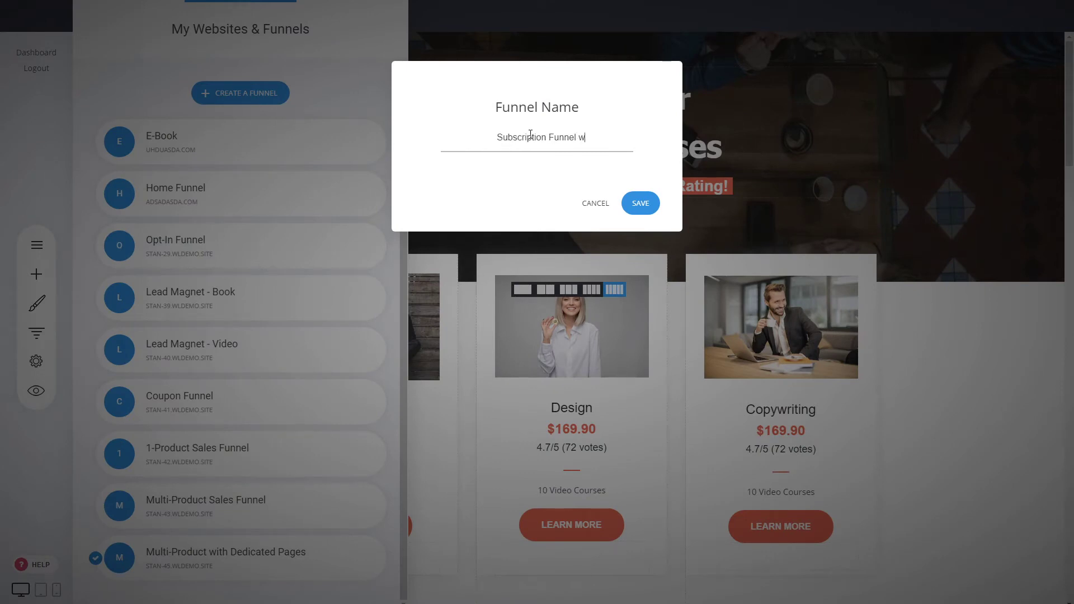
pyautogui.write('Subscription Funnel with Plans')
pyautogui.click(634, 200)
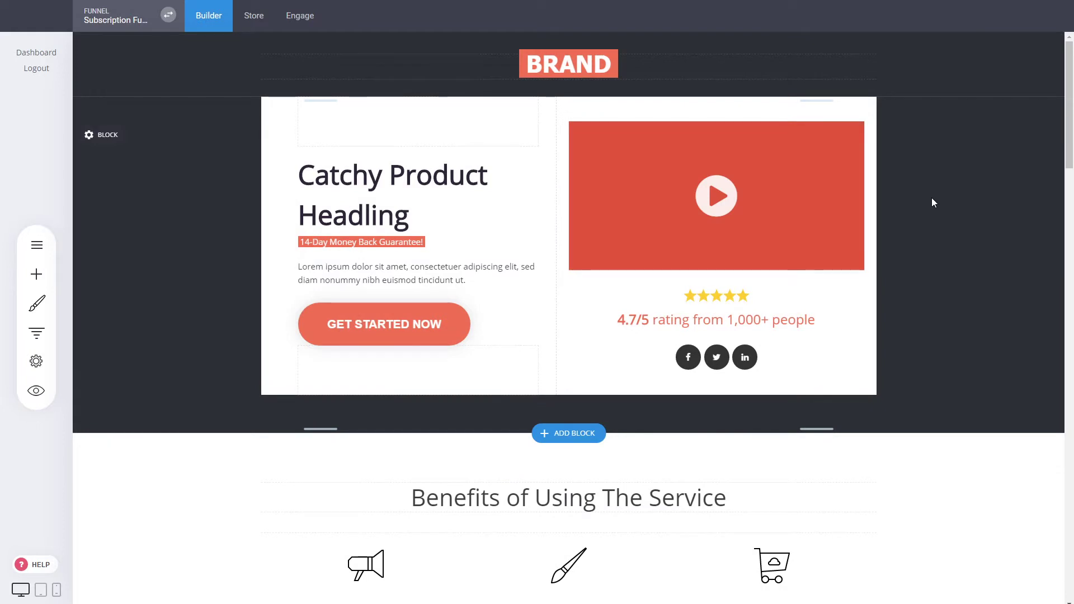
# Review the template's video, drone Product Feature and testimonials sections, briefly selecting the drone image
pyautogui.scroll(-5, 935, 197)
pyautogui.scroll(3, 882, 321)
pyautogui.scroll(2, 881, 321)
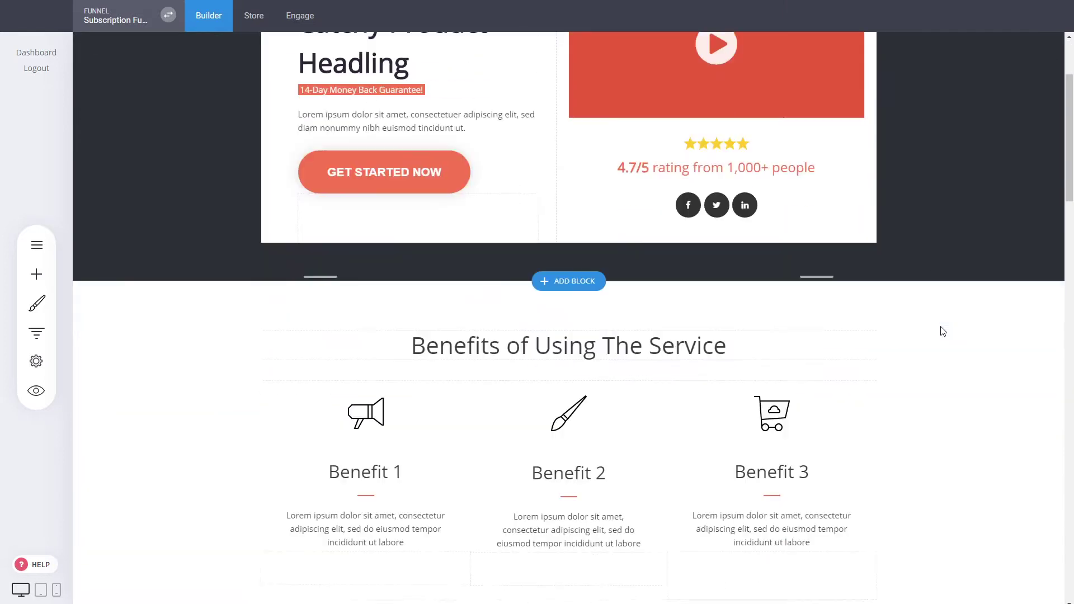
pyautogui.scroll(-4, 929, 335)
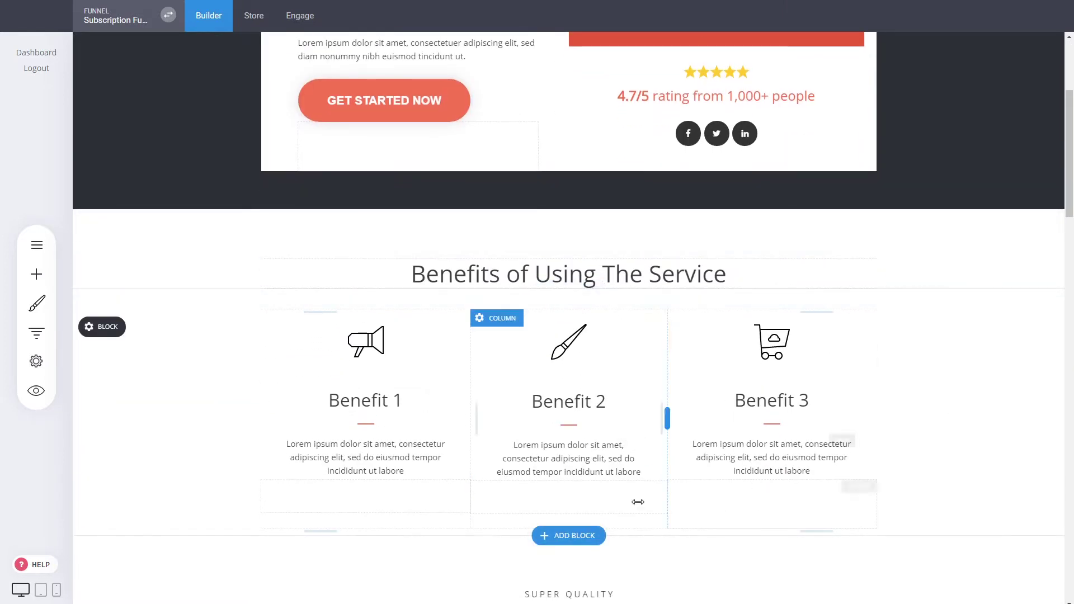
pyautogui.scroll(-5, 588, 444)
pyautogui.scroll(-3, 833, 369)
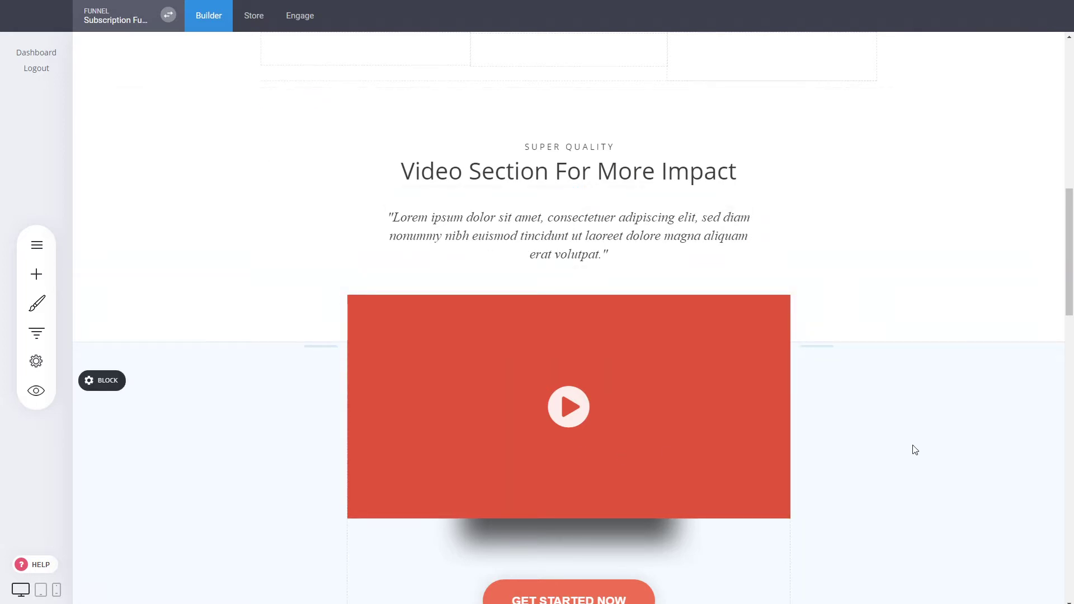
pyautogui.scroll(-2, 915, 451)
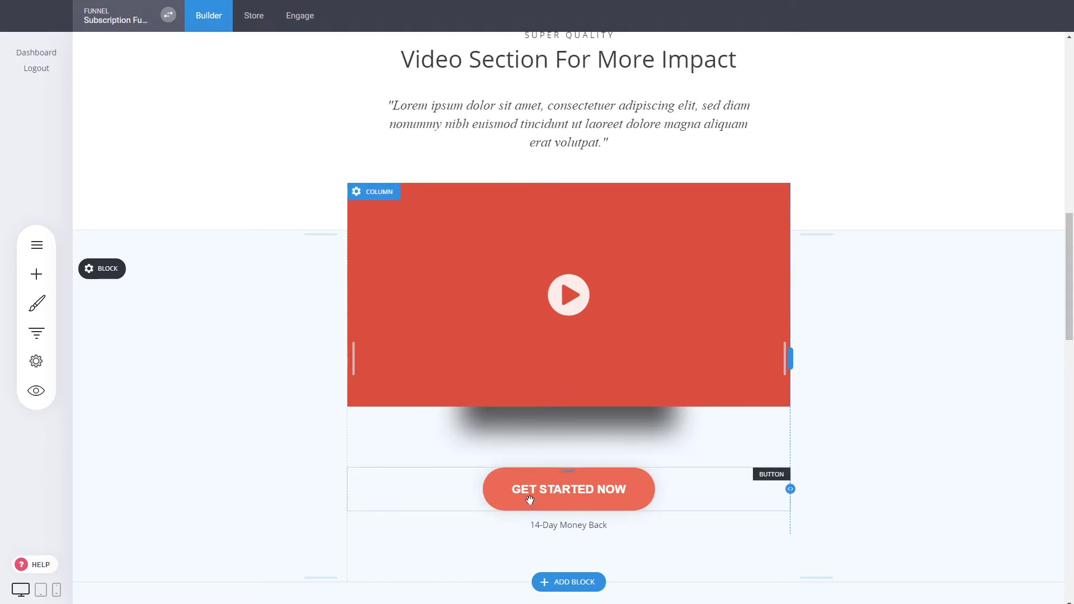
pyautogui.scroll(-11, 933, 396)
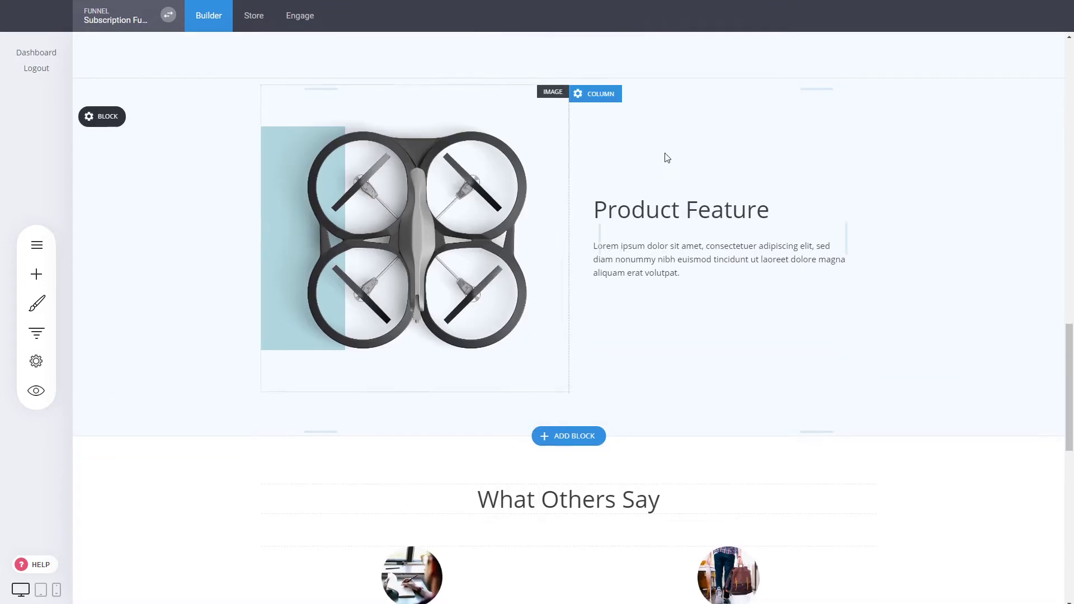
pyautogui.click(508, 278)
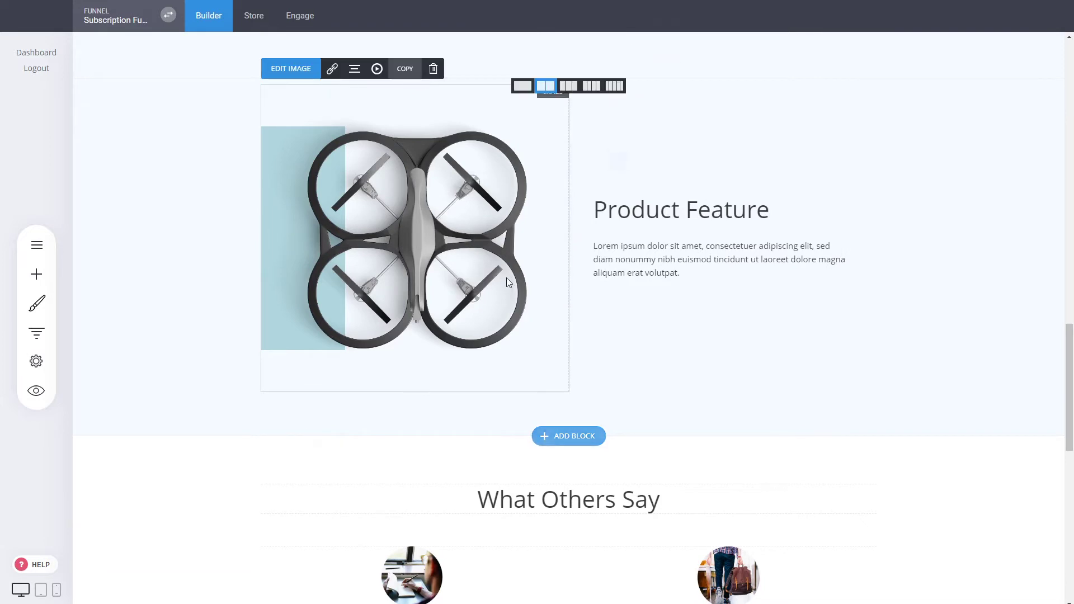
pyautogui.click(938, 222)
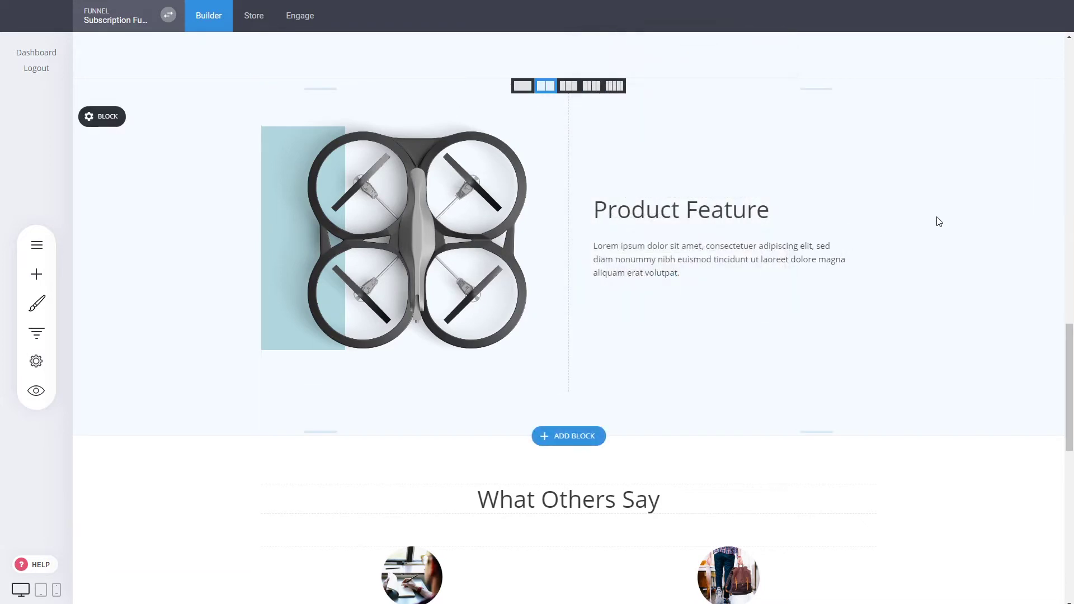
pyautogui.scroll(-2, 727, 224)
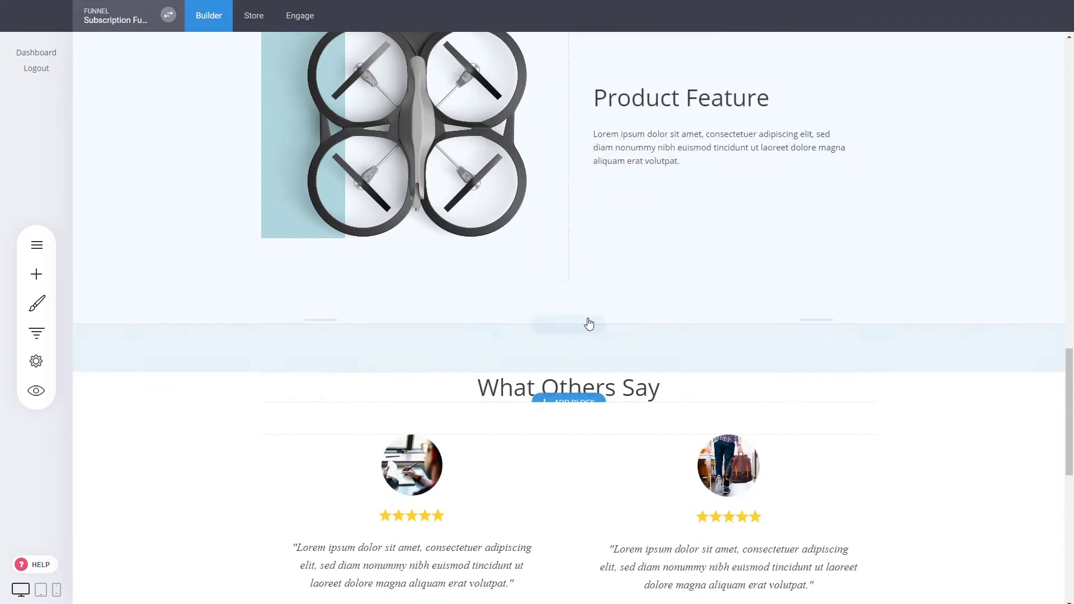
pyautogui.click(591, 324)
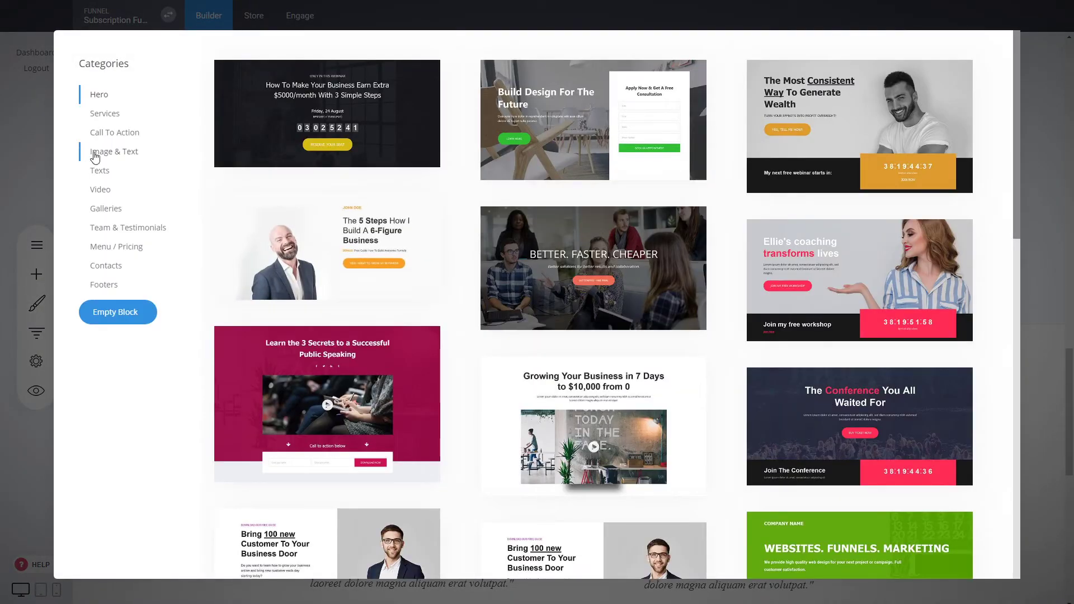
pyautogui.click(112, 114)
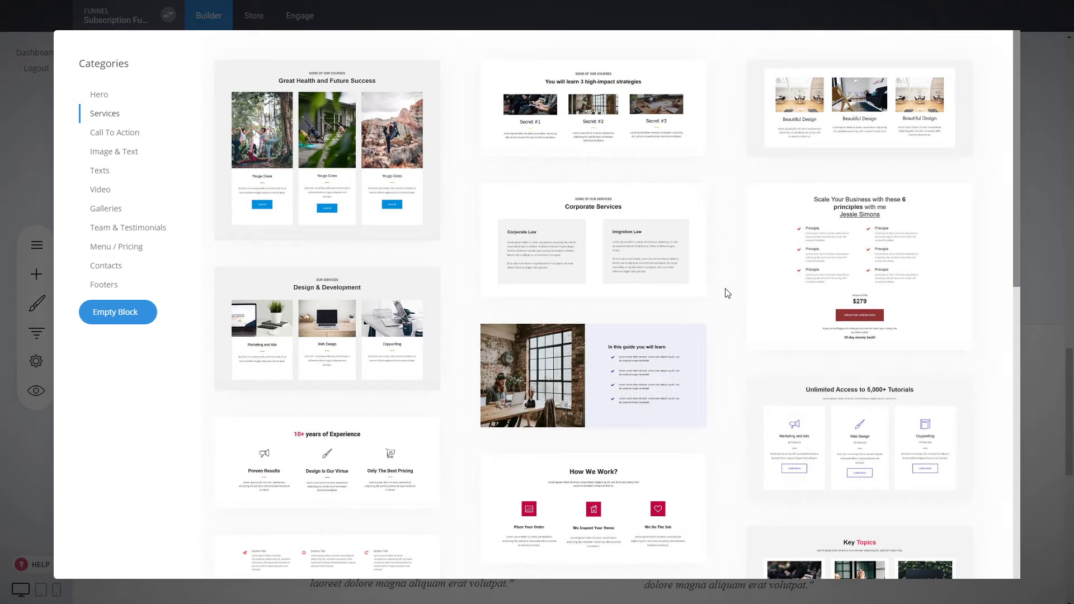
pyautogui.scroll(-8, 898, 336)
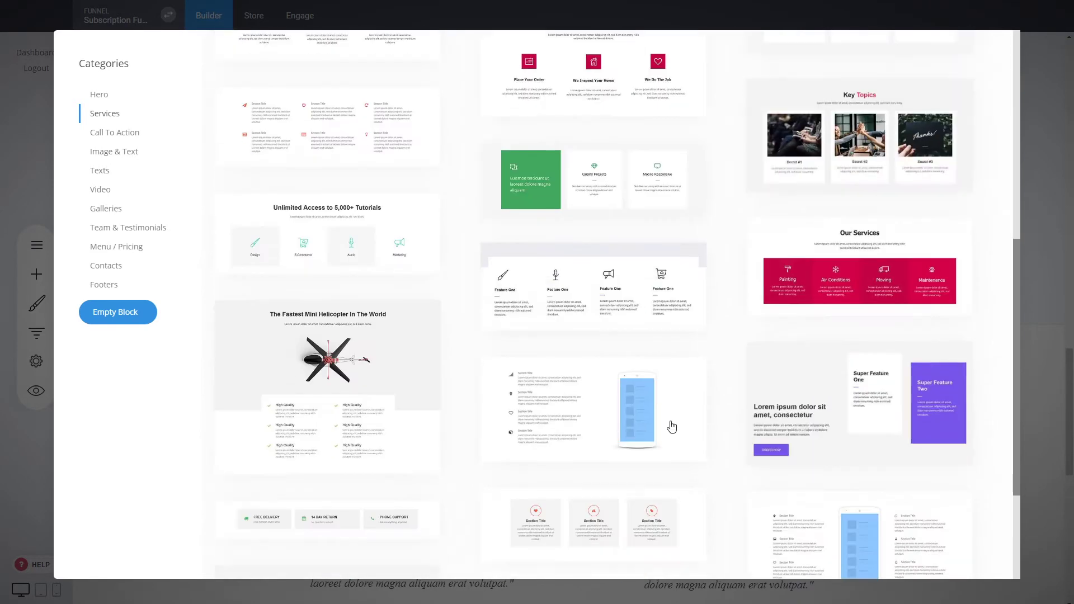
pyautogui.scroll(-3, 727, 381)
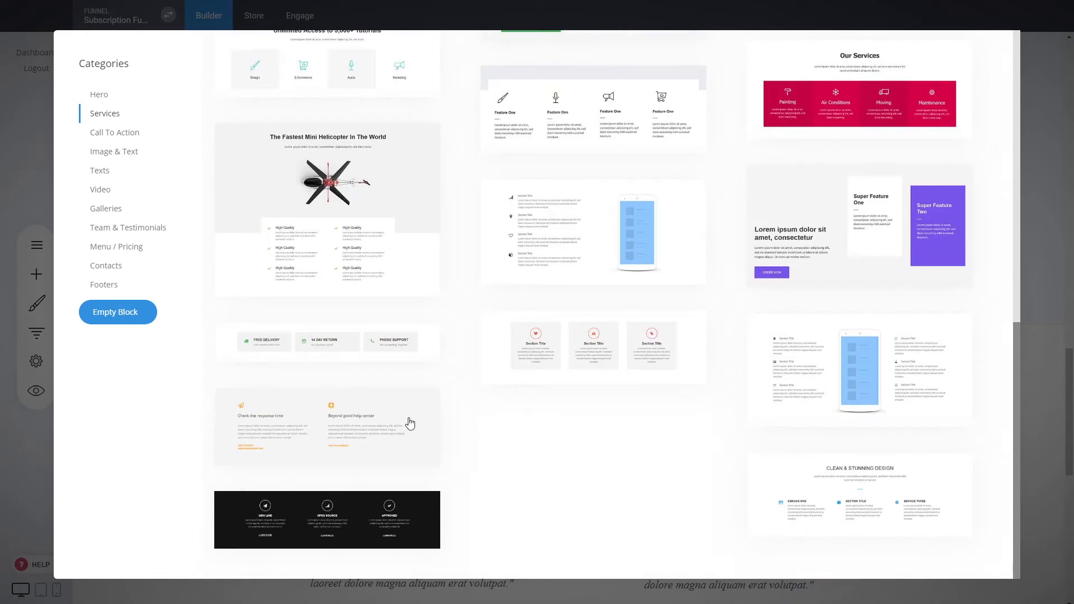
pyautogui.click(1047, 146)
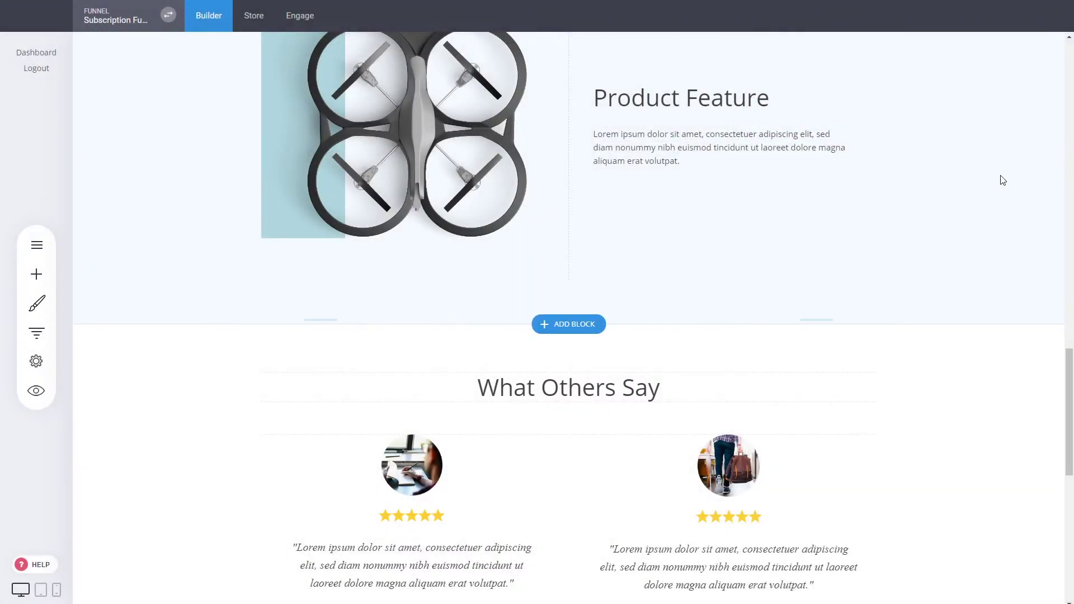
pyautogui.scroll(-9, 1003, 180)
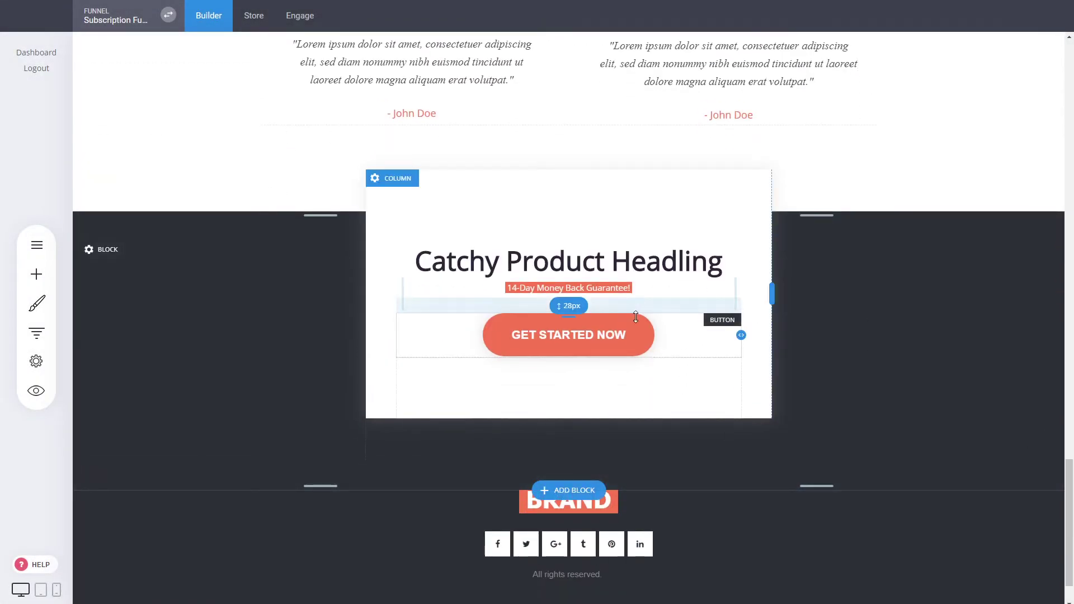
pyautogui.moveTo(1072, 470); pyautogui.dragTo(1072, 53)
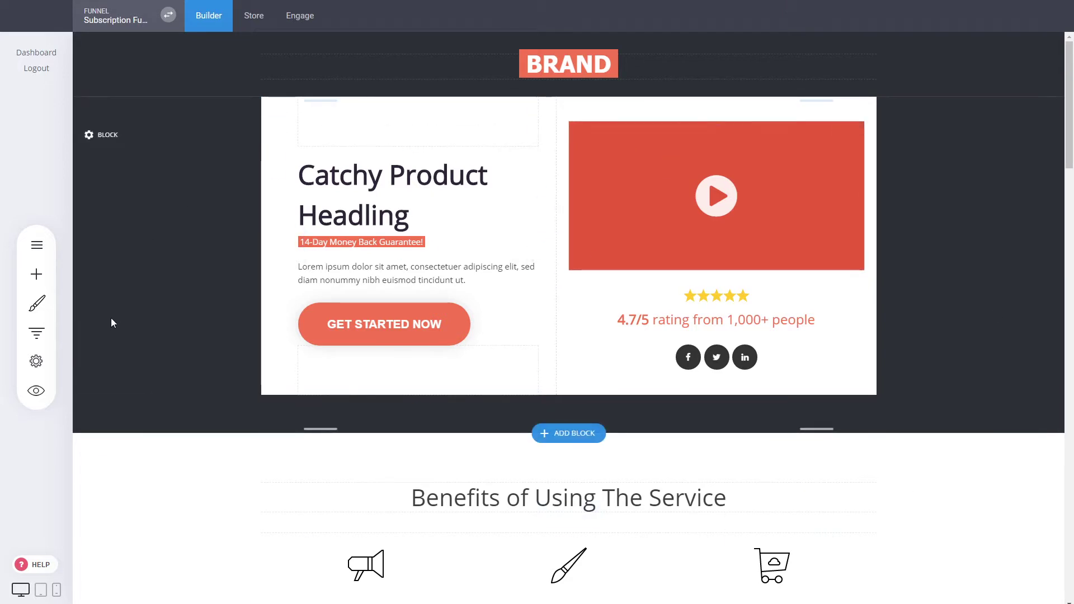
# Open the funnel's Pricing step page and begin editing the first plan card
pyautogui.click(37, 333)
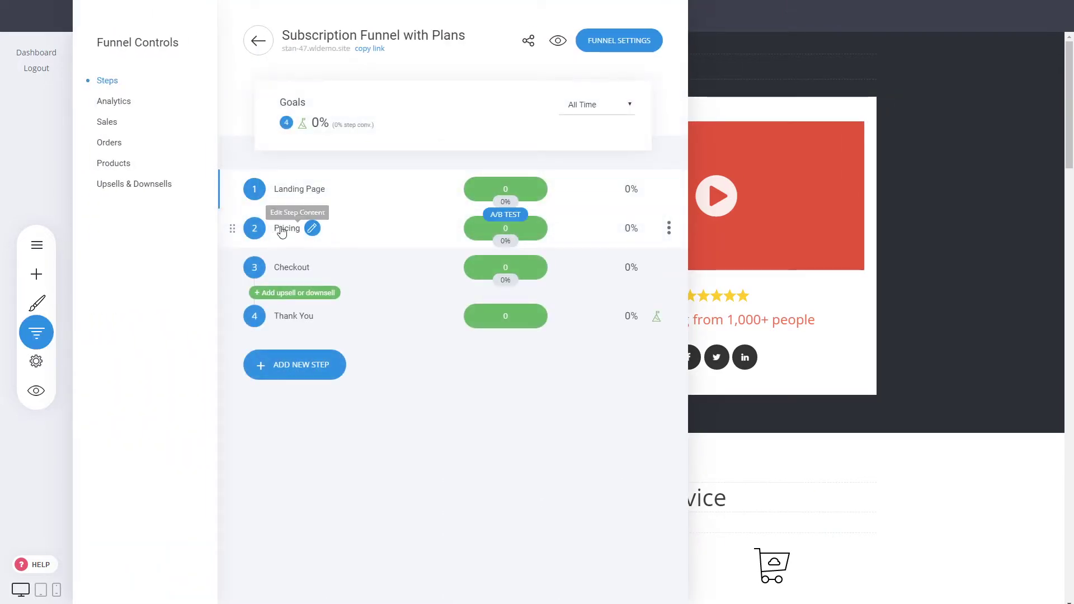
pyautogui.click(286, 230)
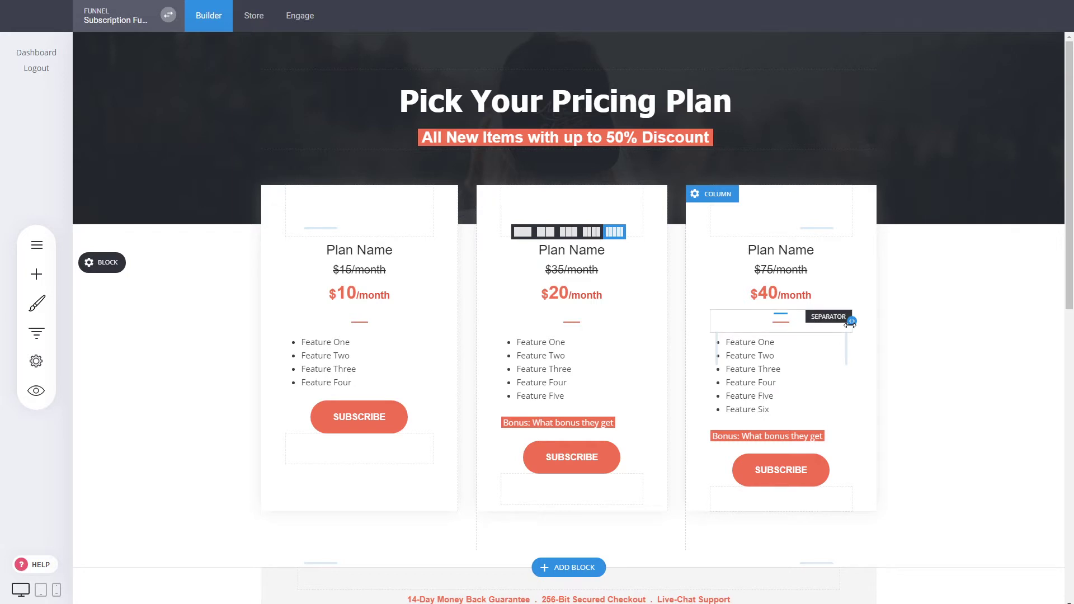
pyautogui.click(390, 298)
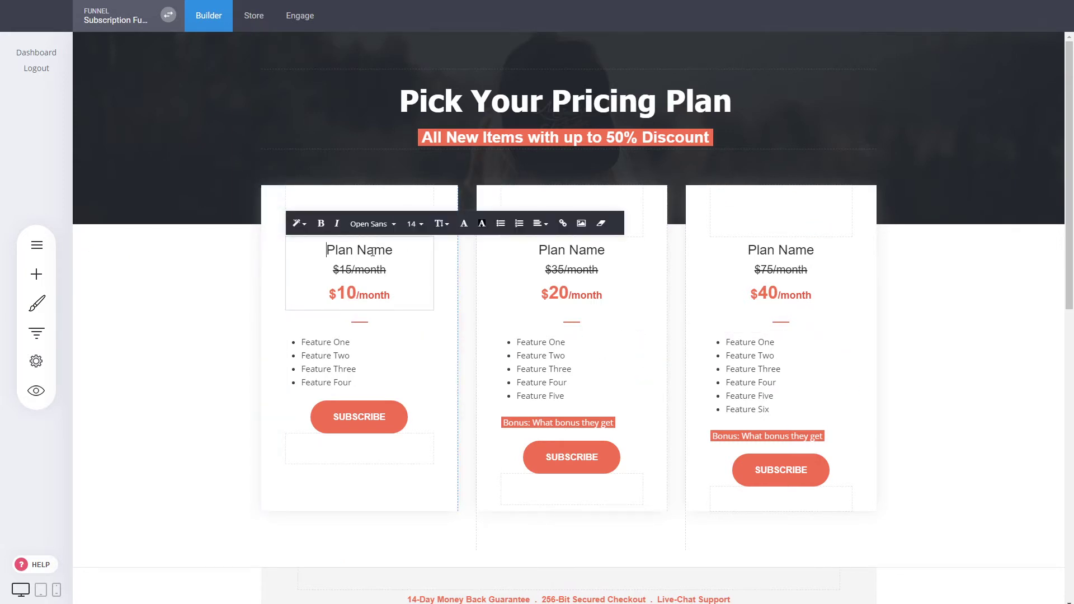
pyautogui.click(226, 341)
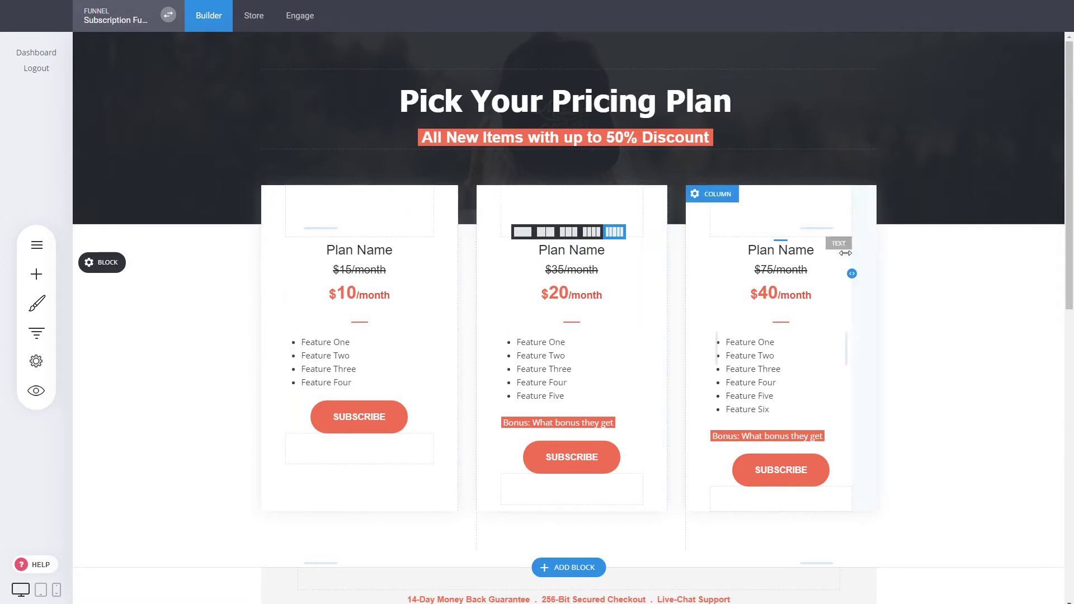
# Centre the left card's Feature One–Four list and remove its bullets
pyautogui.tripleClick(356, 356)
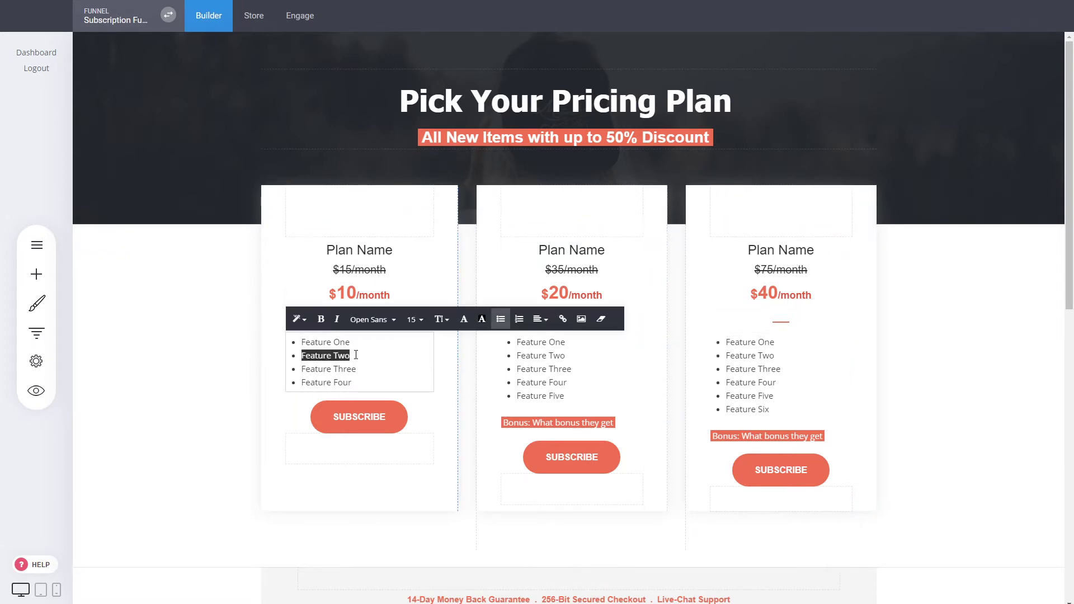
pyautogui.moveTo(368, 388); pyautogui.dragTo(297, 345)
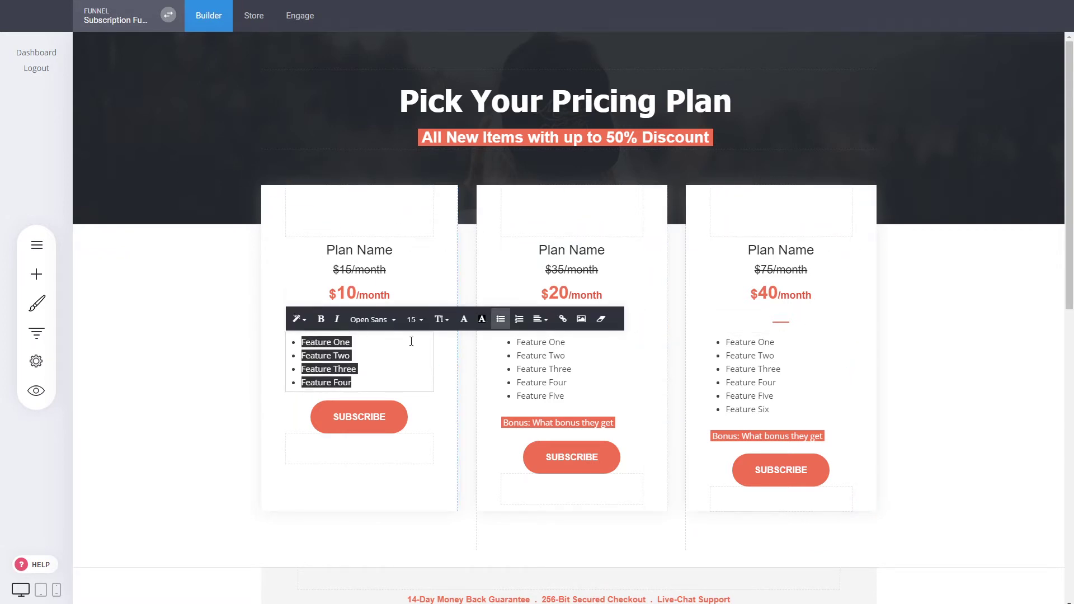
pyautogui.click(540, 319)
pyautogui.click(540, 344)
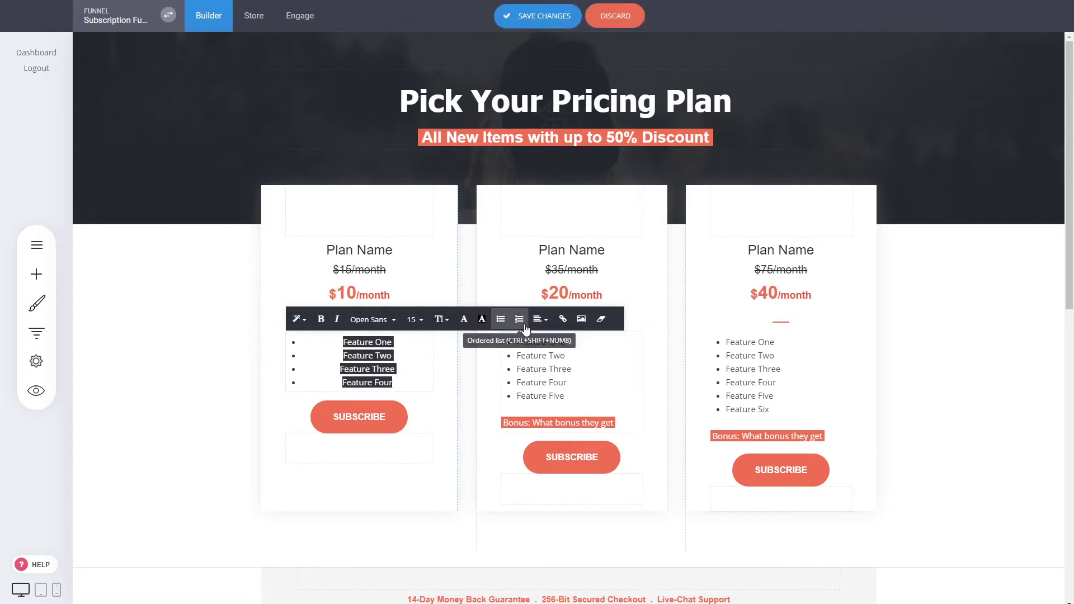
pyautogui.click(501, 319)
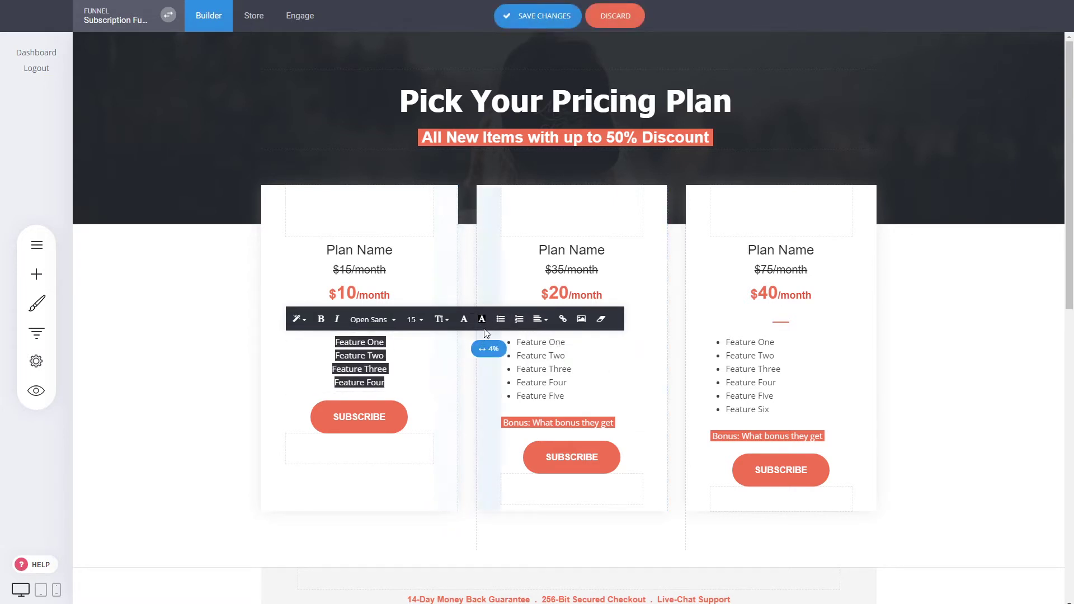
pyautogui.click(888, 417)
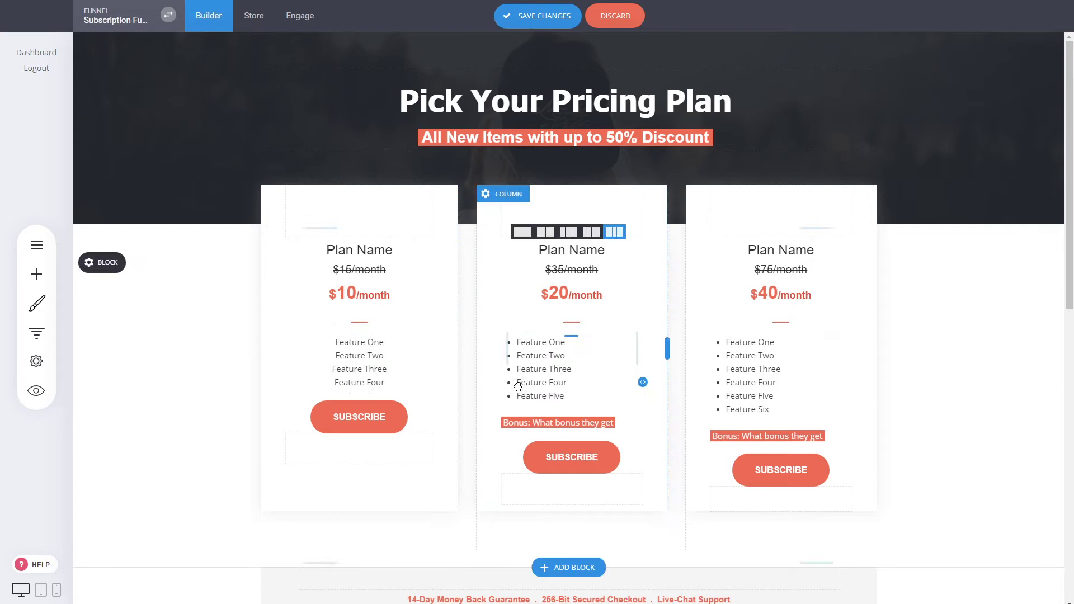
pyautogui.tripleClick(381, 363)
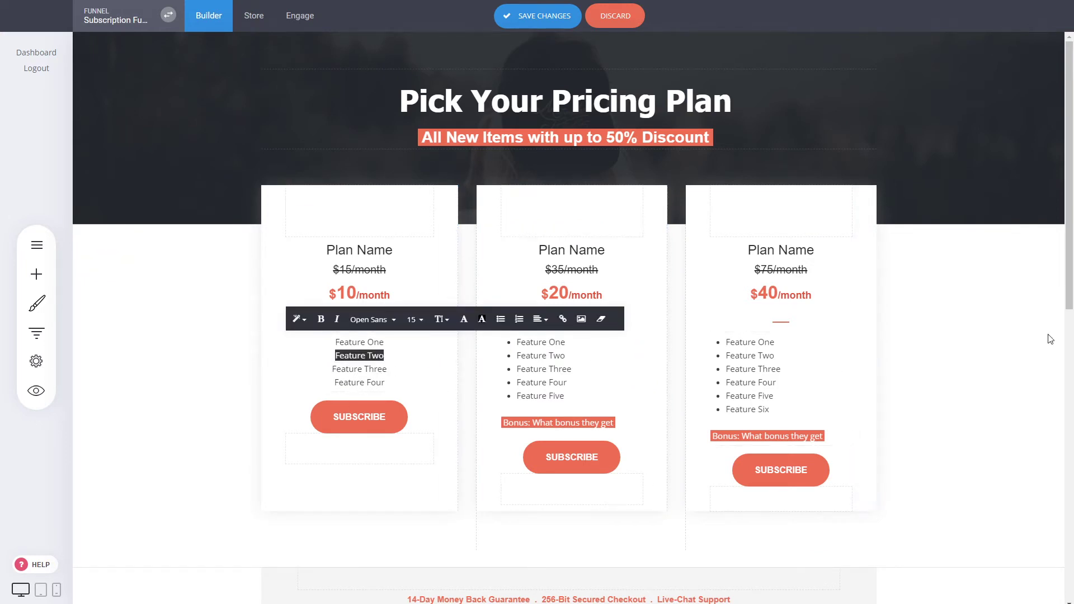
pyautogui.click(981, 363)
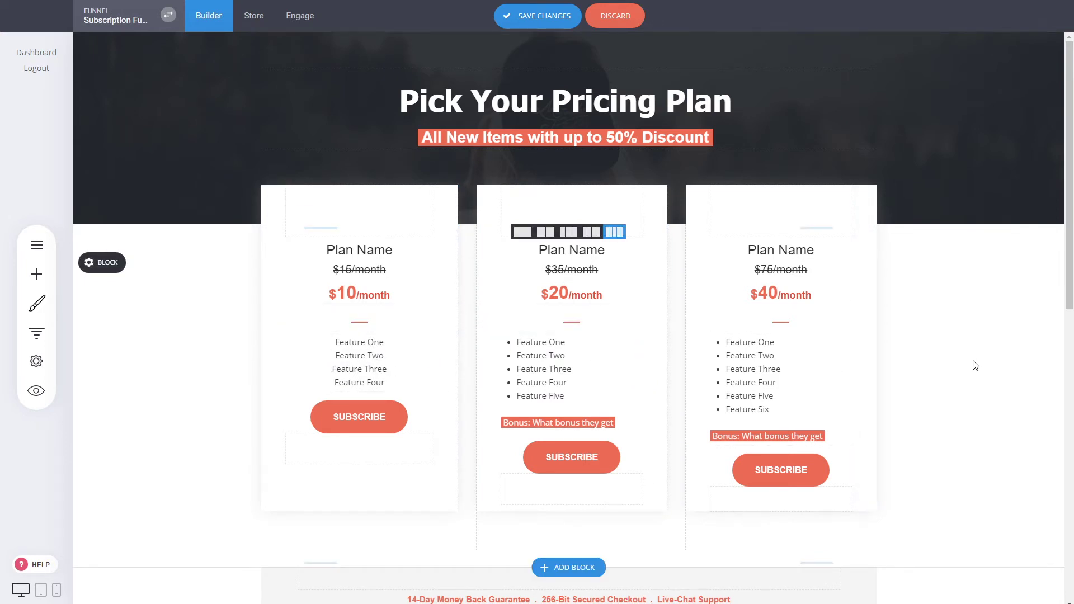
pyautogui.click(352, 422)
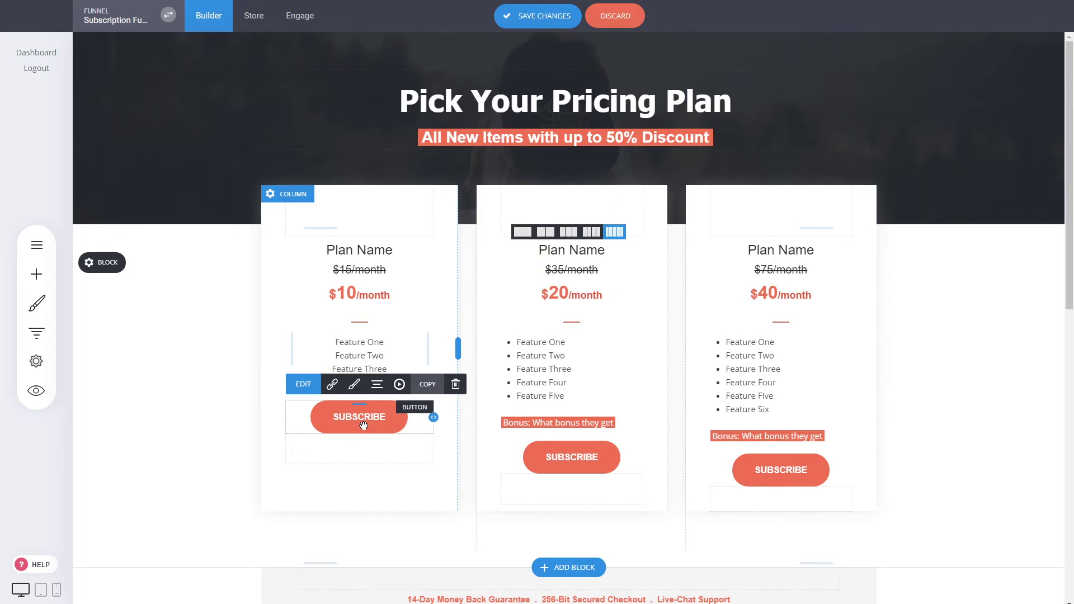
pyautogui.click(363, 423)
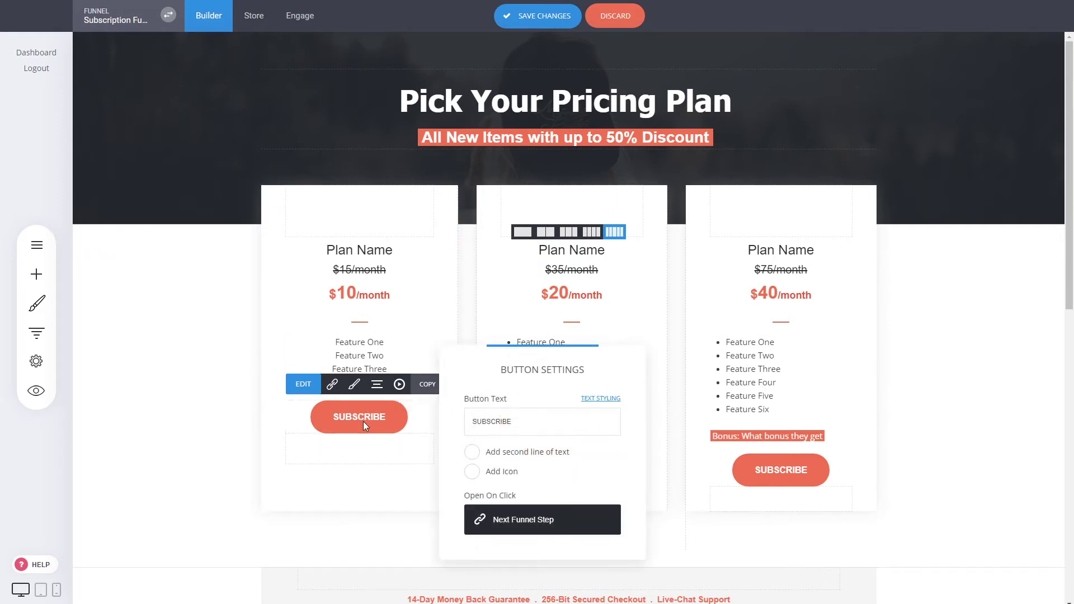
pyautogui.click(239, 415)
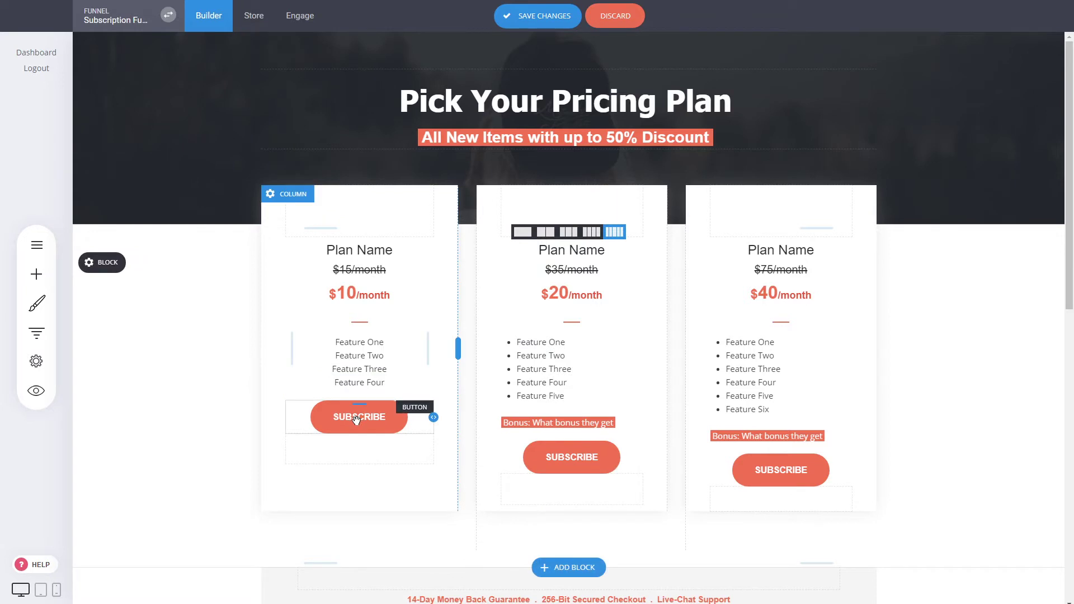
pyautogui.click(357, 421)
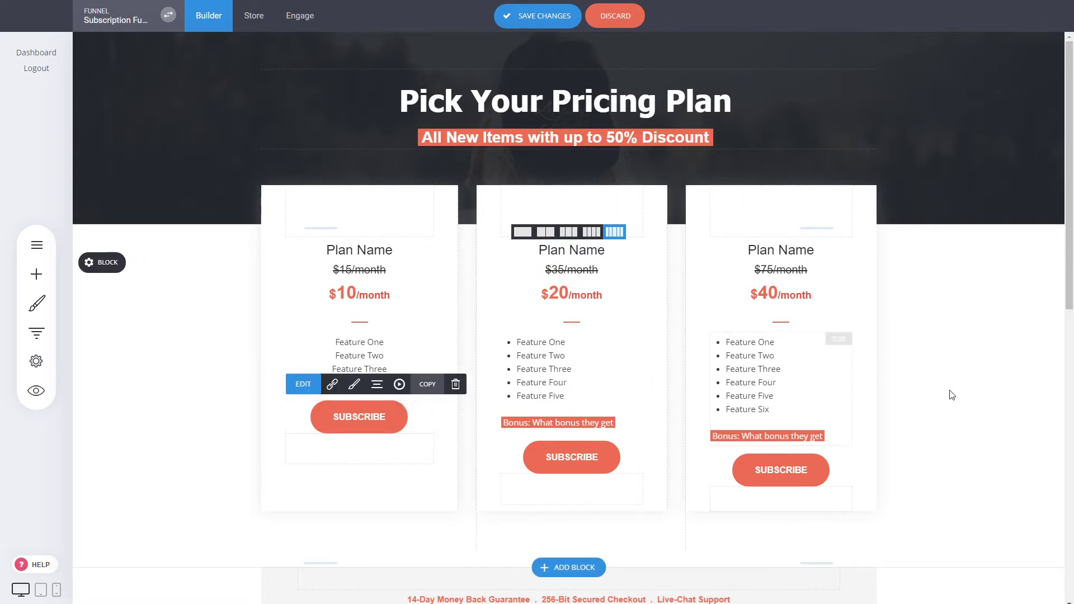
pyautogui.scroll(-4, 878, 271)
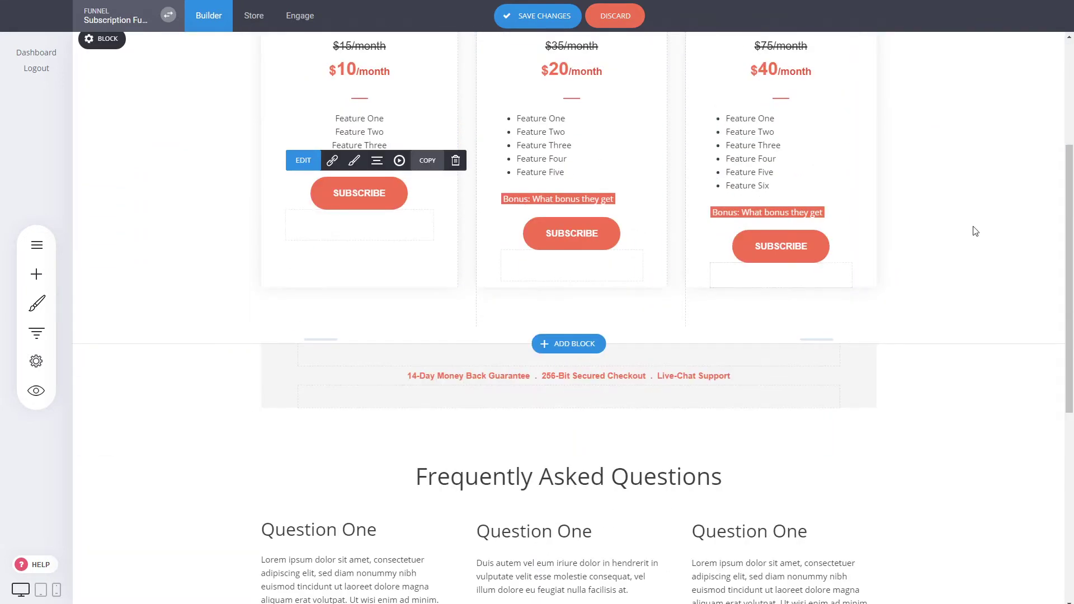
pyautogui.scroll(4, 973, 230)
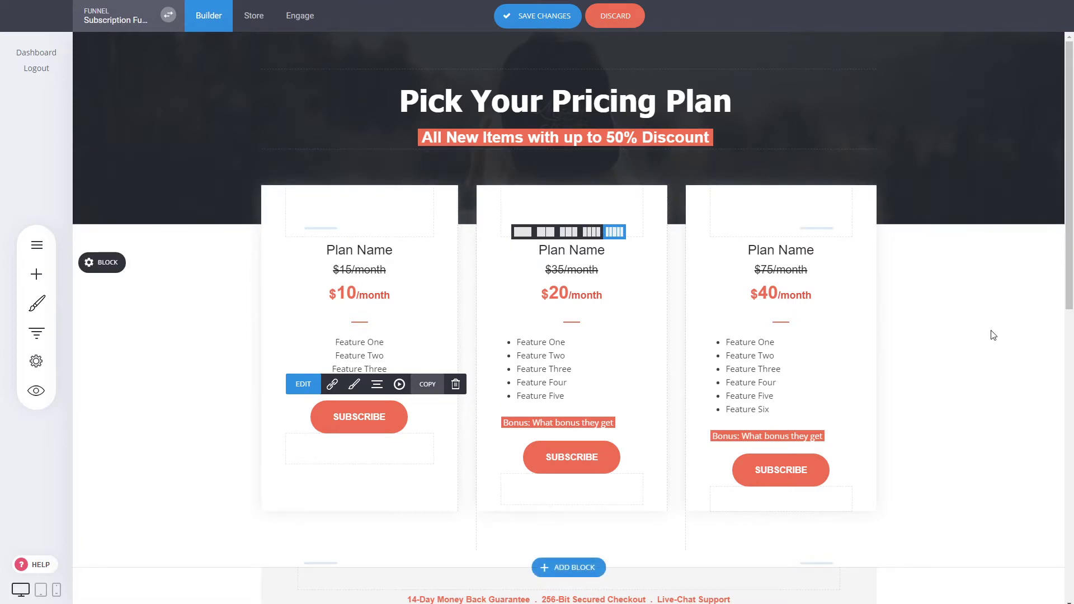
pyautogui.scroll(-3, 993, 335)
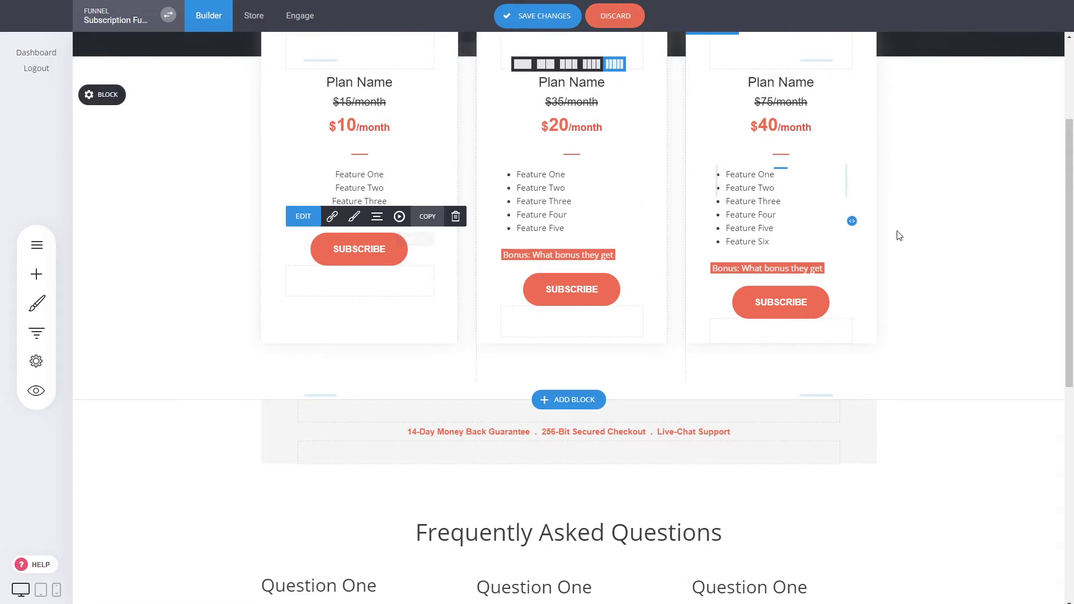
pyautogui.scroll(3, 923, 252)
pyautogui.scroll(-3, 969, 300)
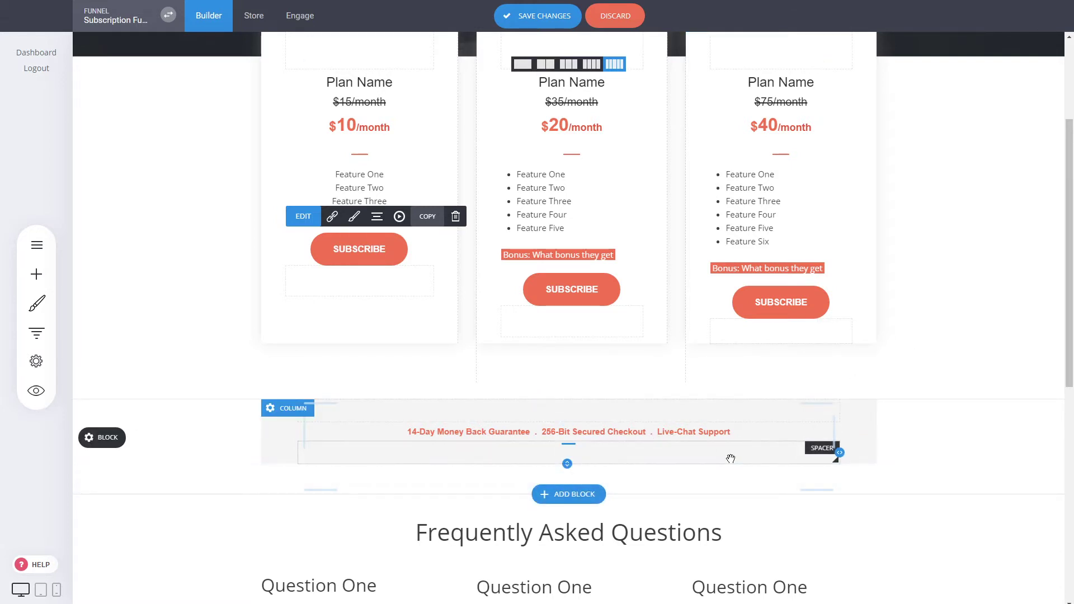
pyautogui.scroll(-5, 939, 355)
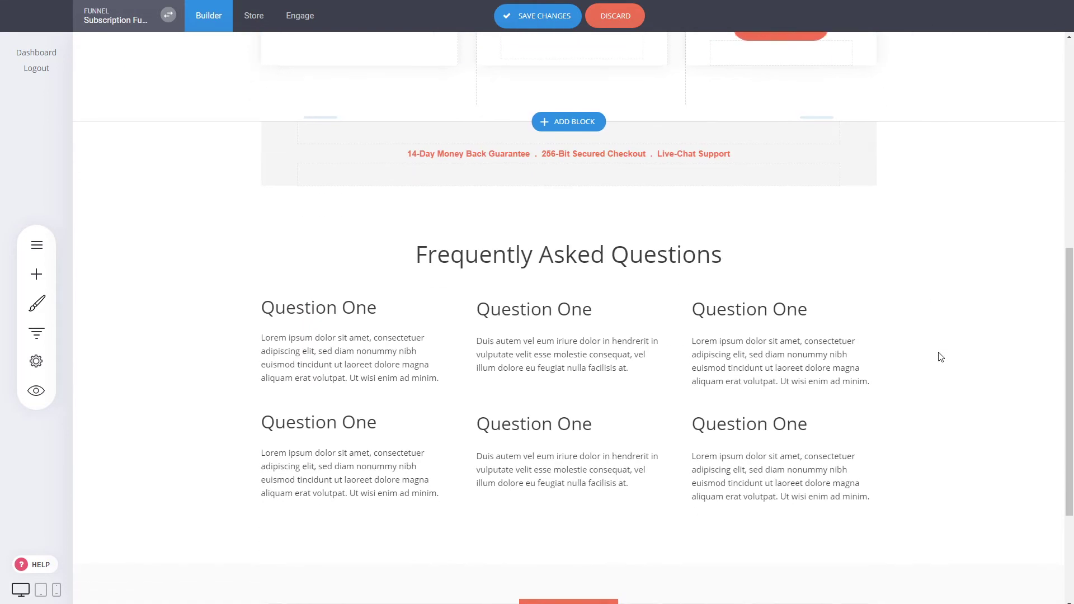
pyautogui.scroll(-3, 818, 304)
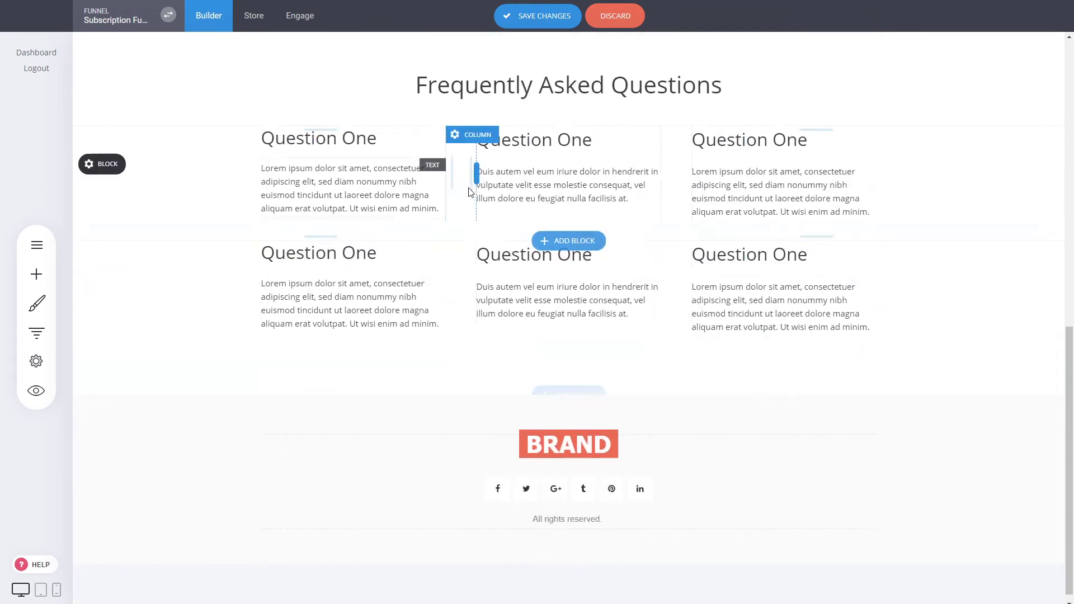
pyautogui.scroll(3, 599, 355)
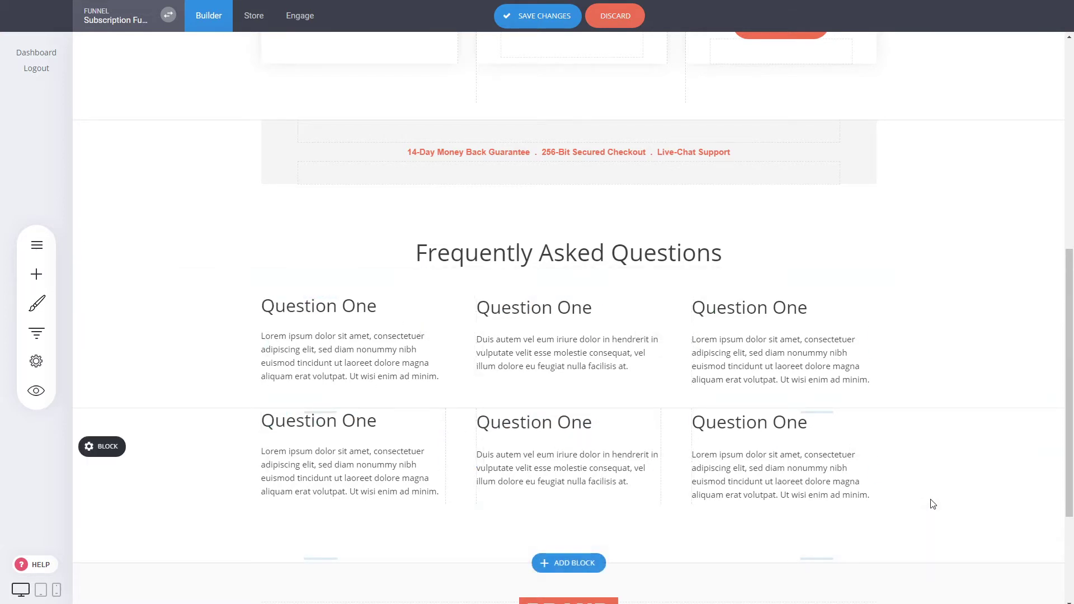
pyautogui.scroll(8, 933, 503)
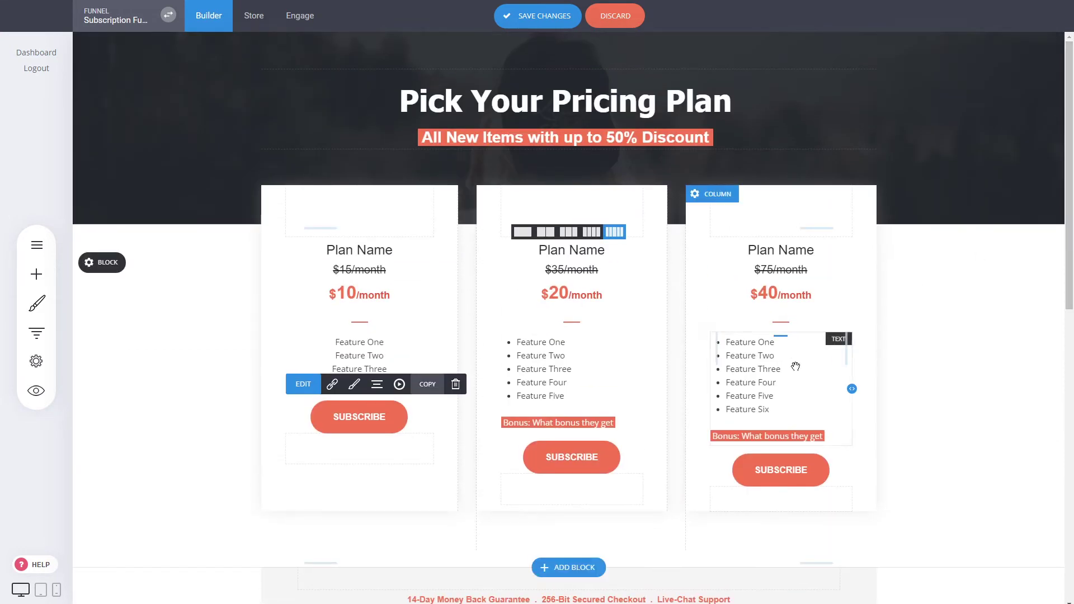
# Save the pricing page, activate the store, and start adding a product from Products
pyautogui.click(537, 15)
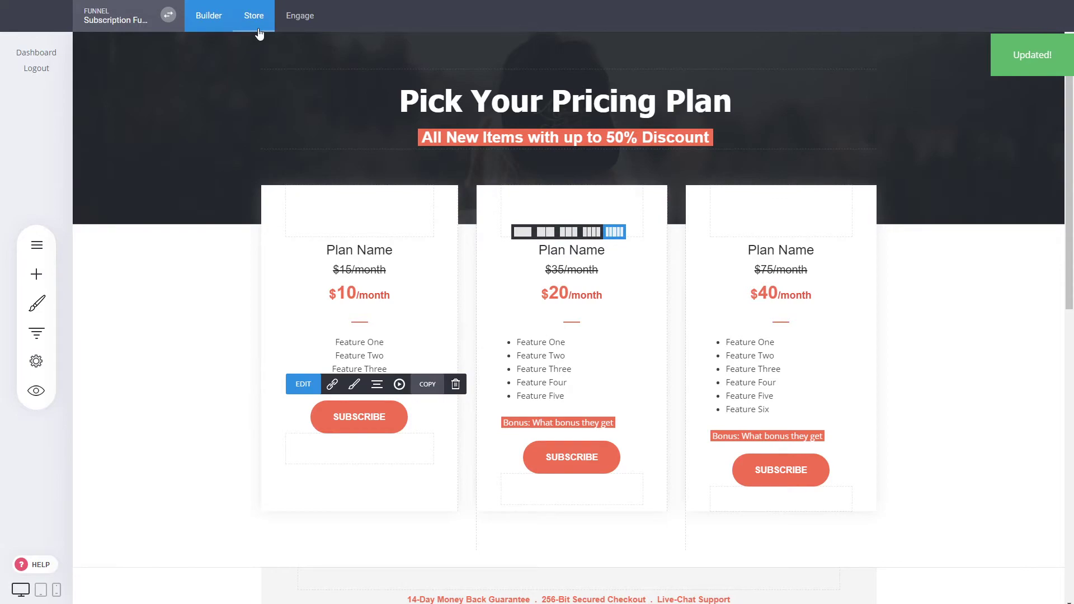
pyautogui.click(258, 27)
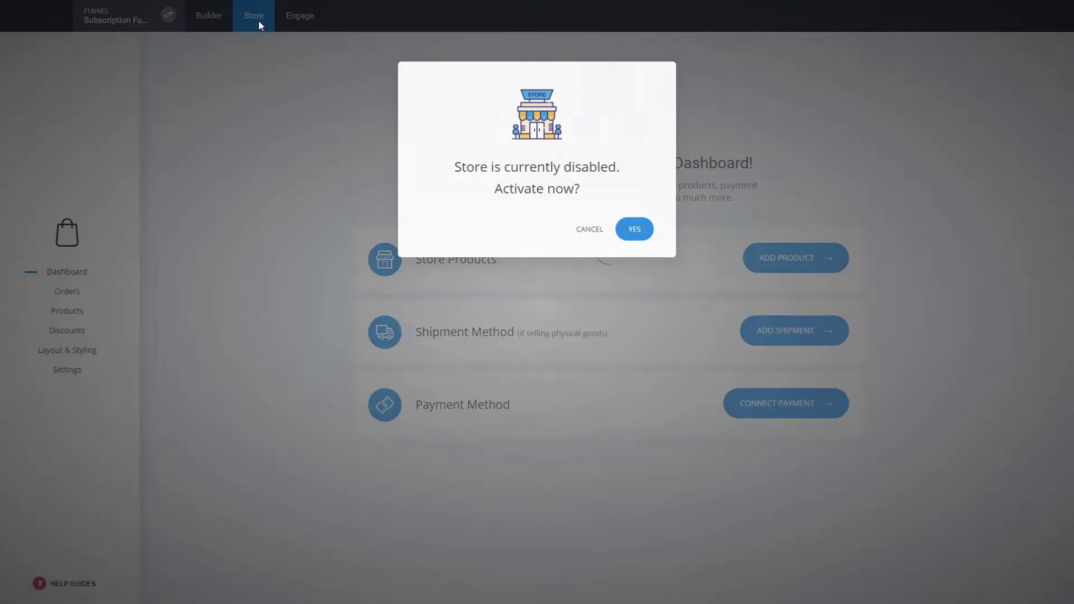
pyautogui.click(634, 231)
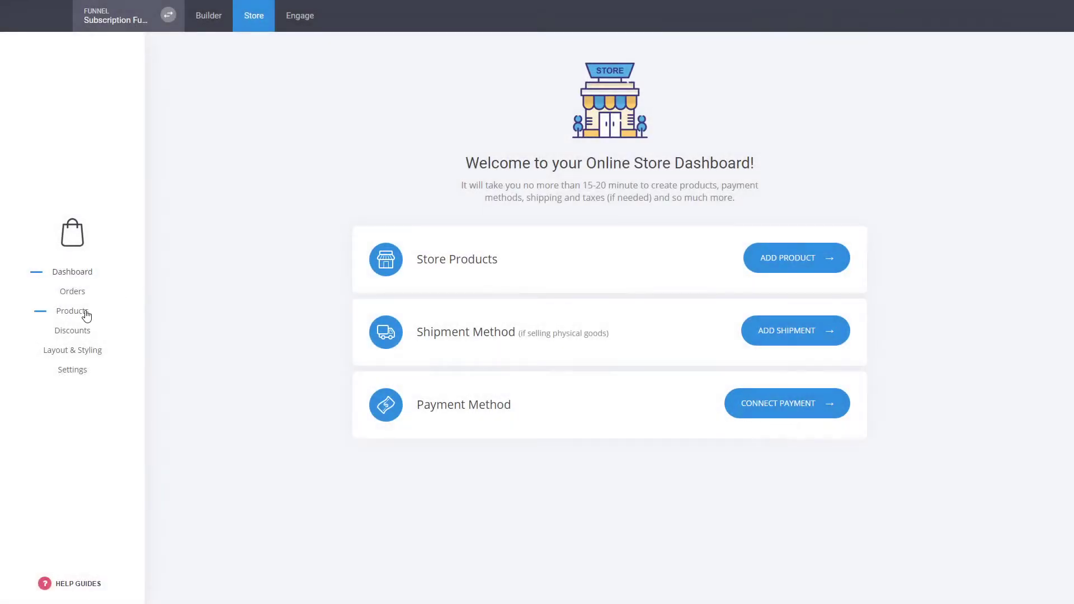
pyautogui.click(83, 312)
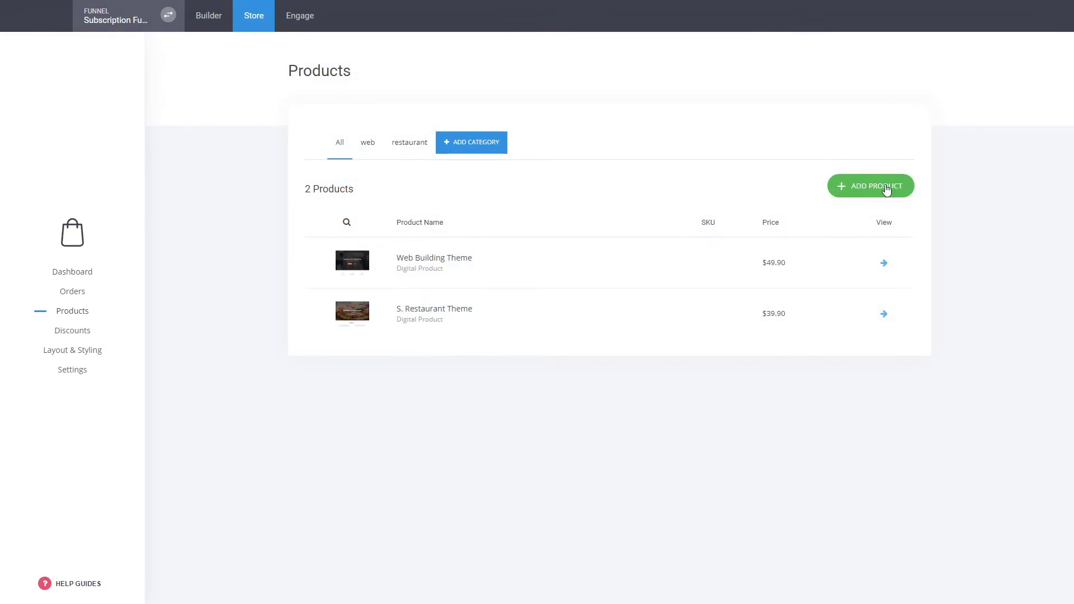
pyautogui.click(887, 190)
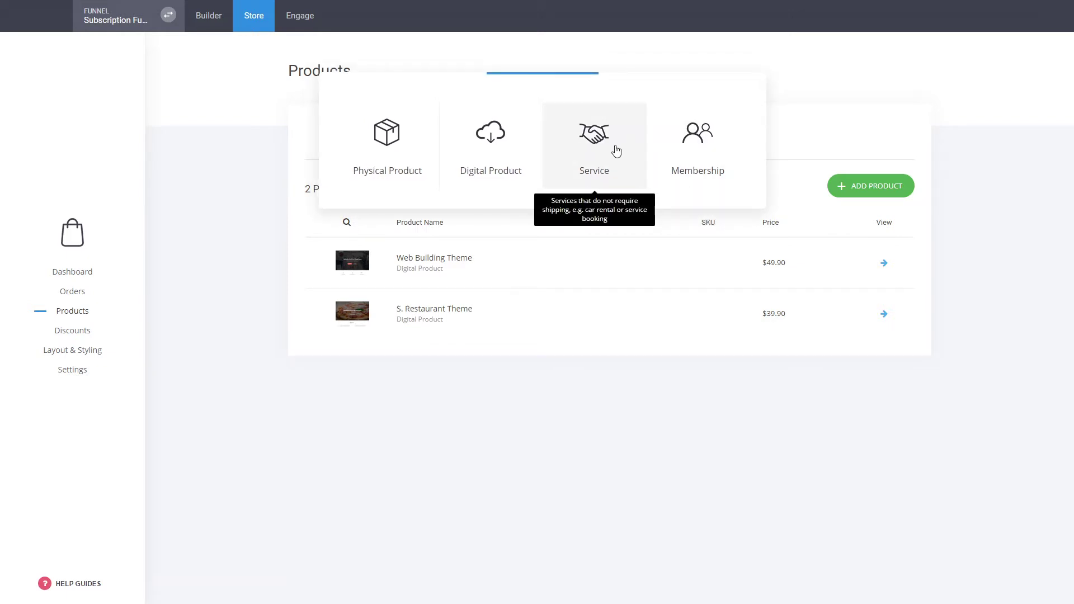
# Choose Membership as the new product's type
pyautogui.click(713, 138)
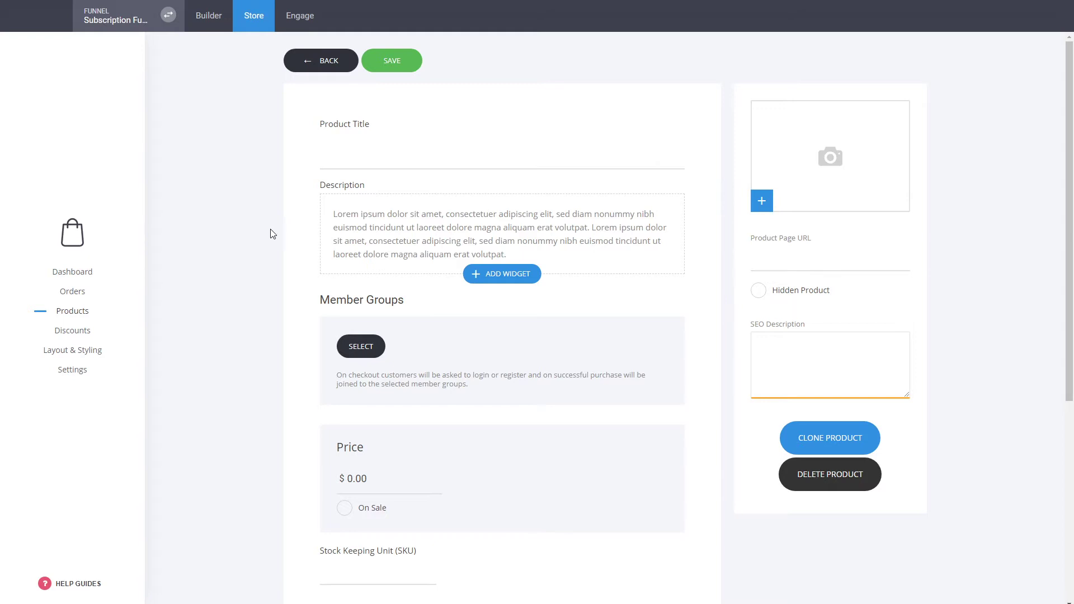
# Title the membership product 'Subscription' and assign it to the Basic Members group
pyautogui.click(348, 161)
pyautogui.write('Subscription')
pyautogui.press('Tab')
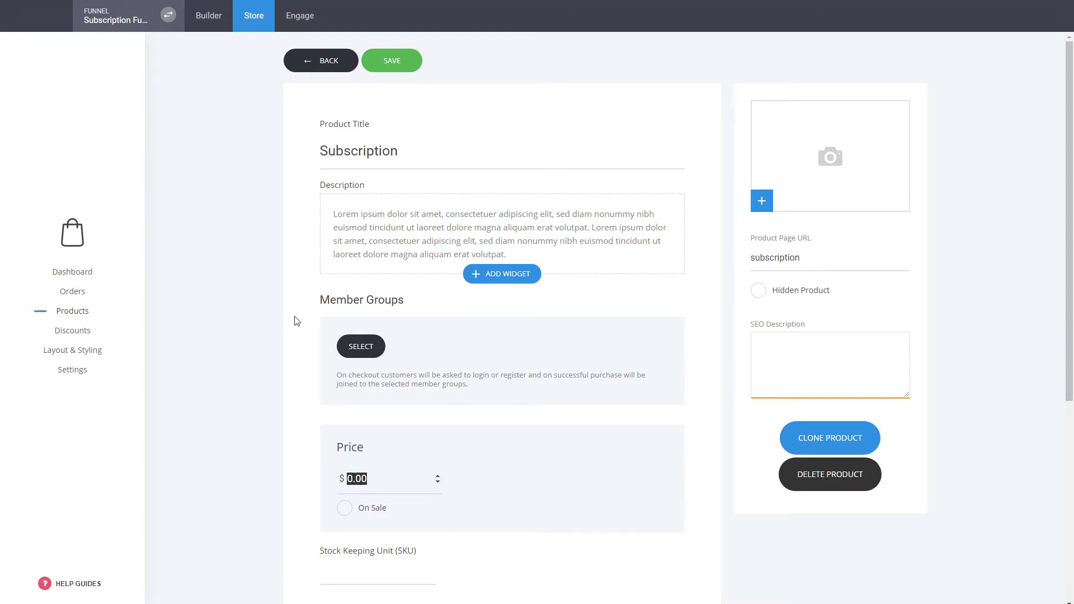
pyautogui.click(359, 348)
pyautogui.click(507, 126)
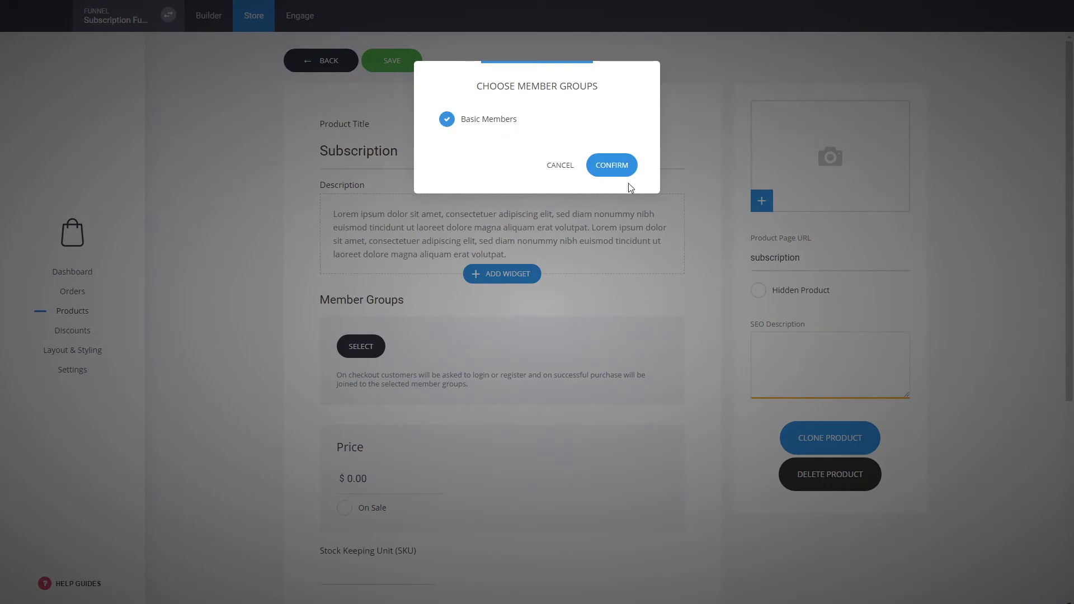
pyautogui.click(628, 170)
# Set the product price to 20.00
pyautogui.moveTo(367, 490); pyautogui.dragTo(346, 486)
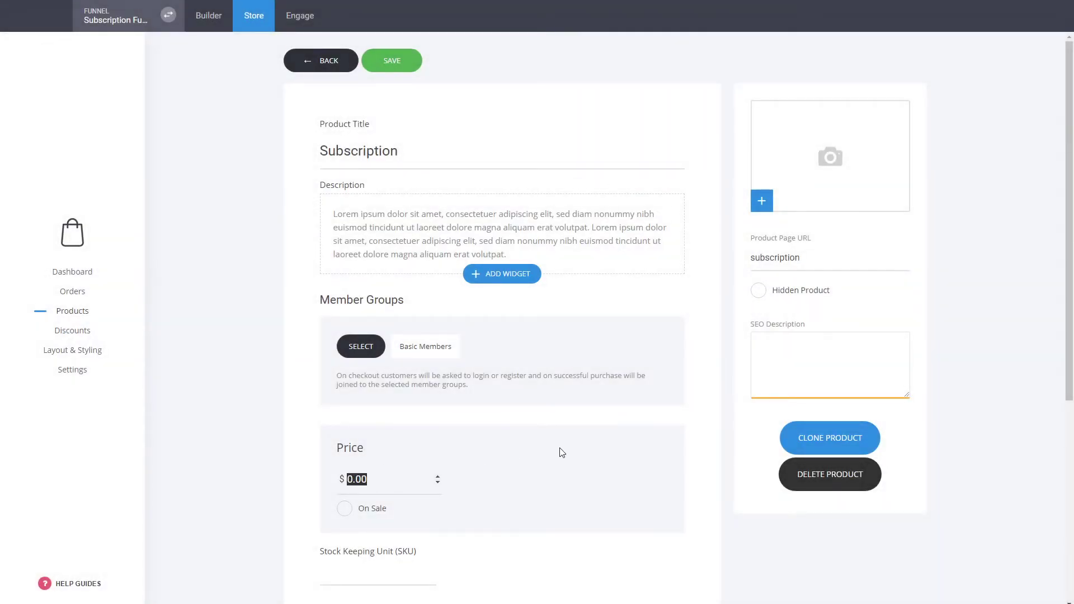
pyautogui.scroll(-2, 562, 452)
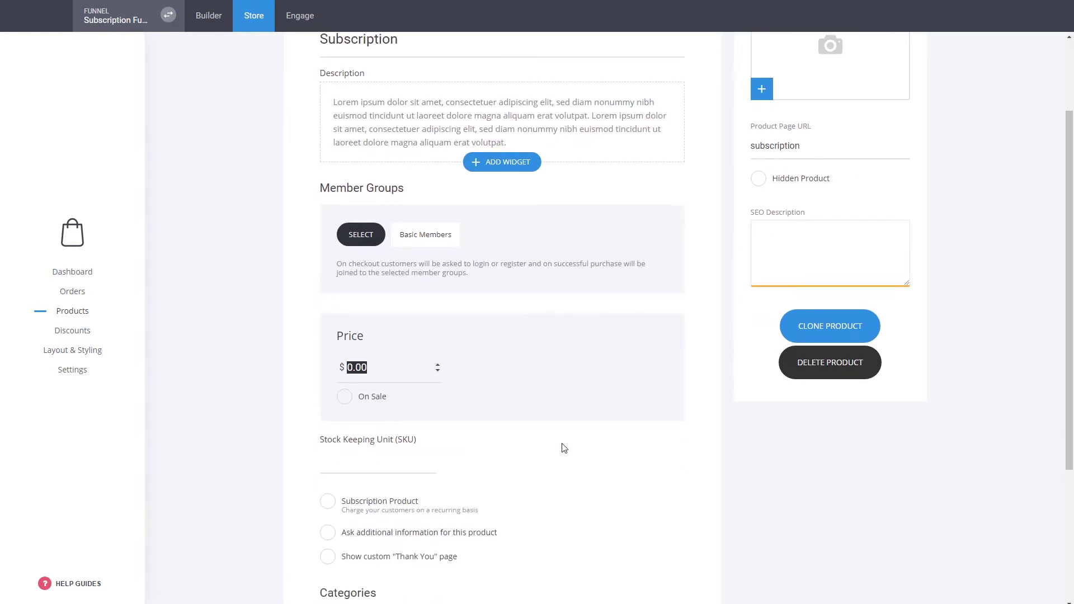
pyautogui.write('20.00')
# Make Subscription recurring with Ongoing Payments charged every 12 months
pyautogui.click(403, 508)
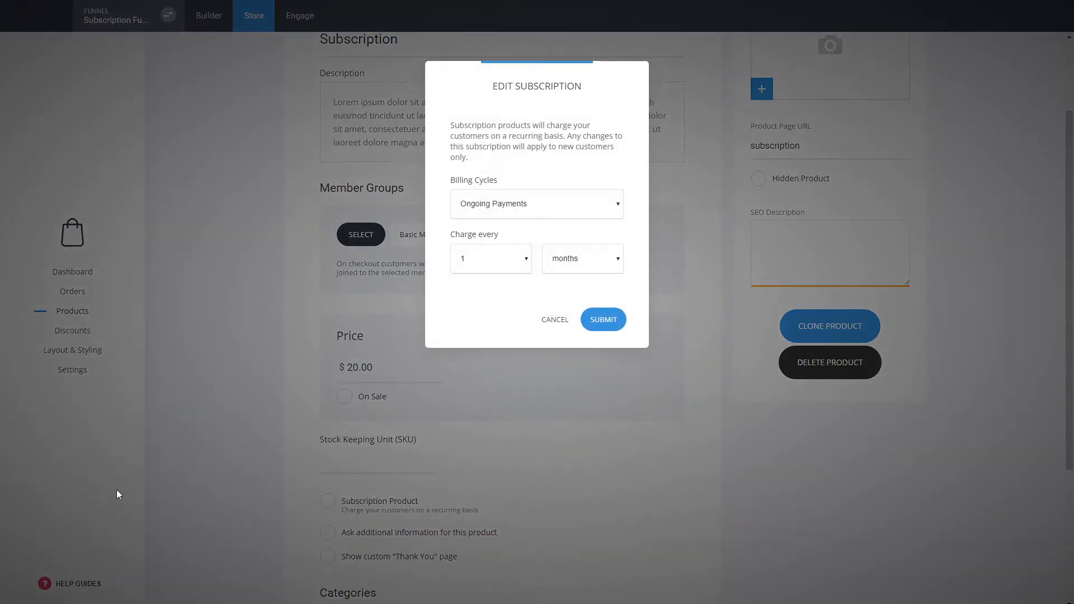
pyautogui.moveTo(547, 93); pyautogui.dragTo(626, 193)
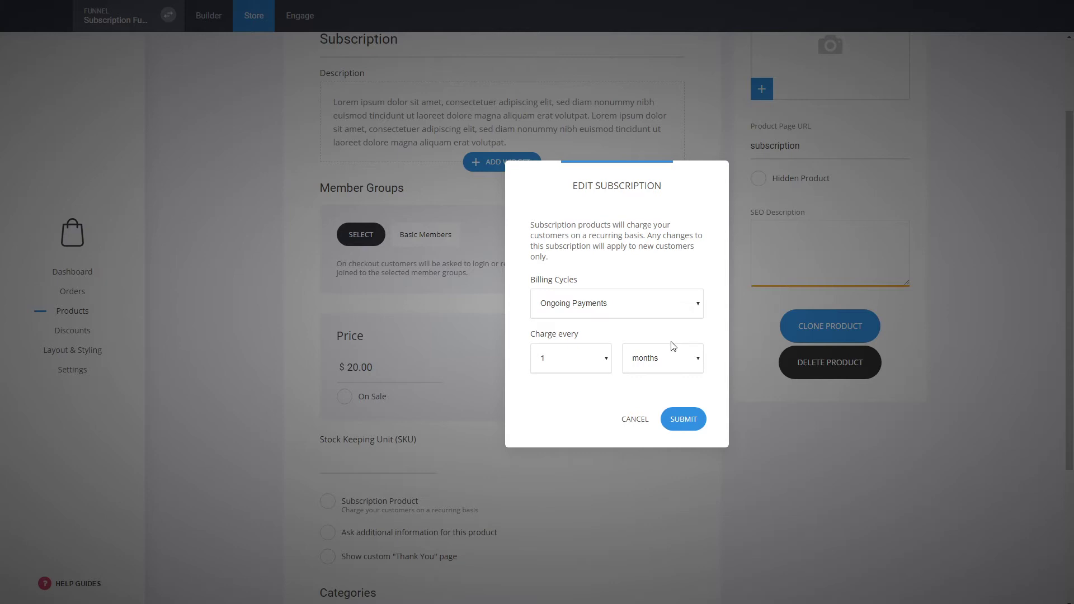
pyautogui.press('3')
pyautogui.press('o')
pyautogui.click(548, 488)
pyautogui.click(604, 365)
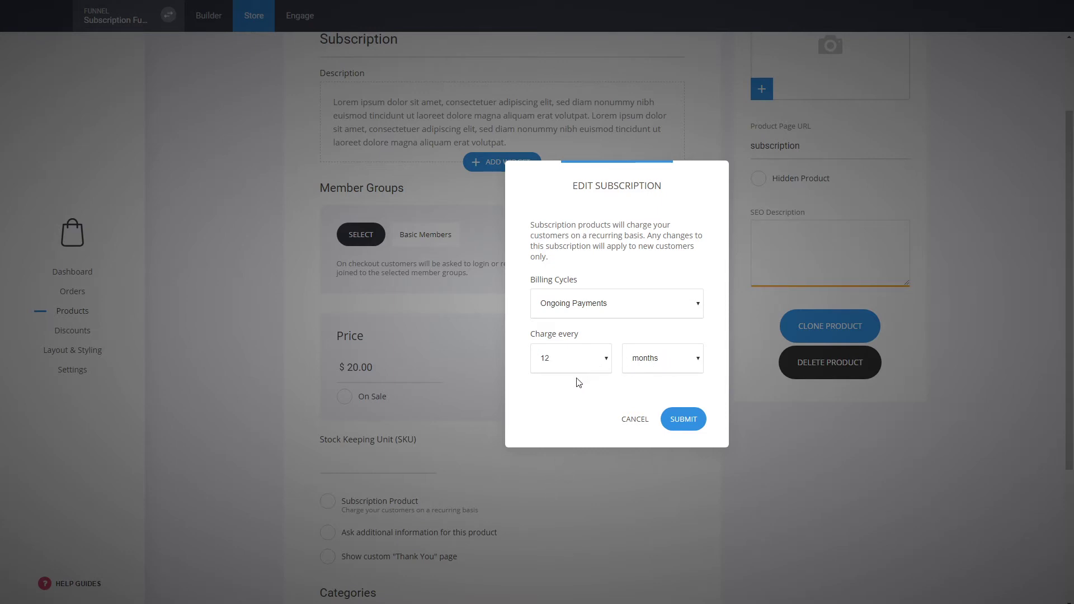
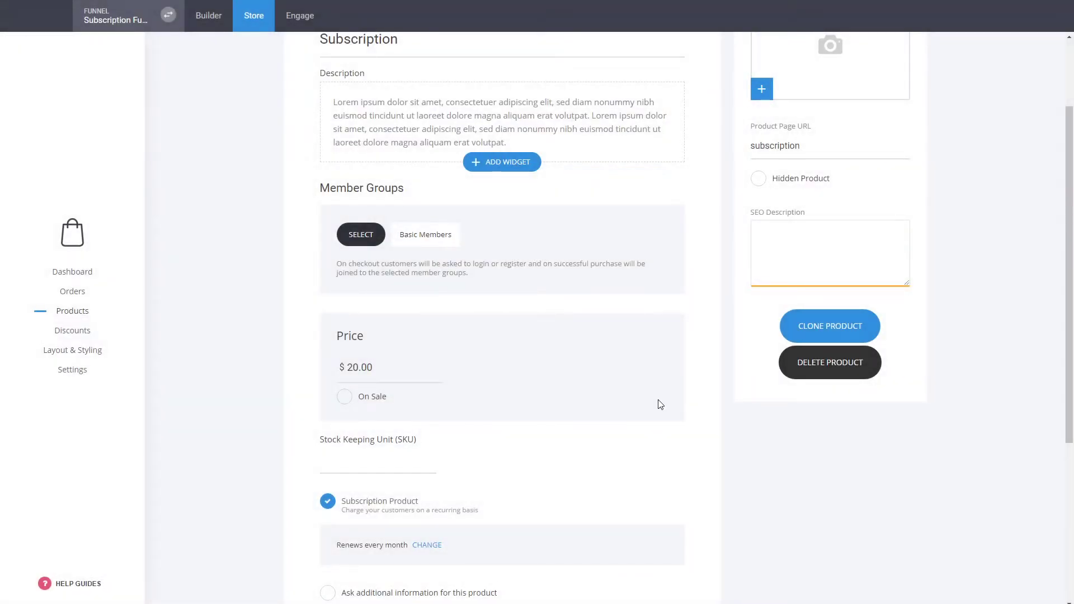
# Assign the first category to the Subscription product and save it
pyautogui.scroll(-1, 660, 404)
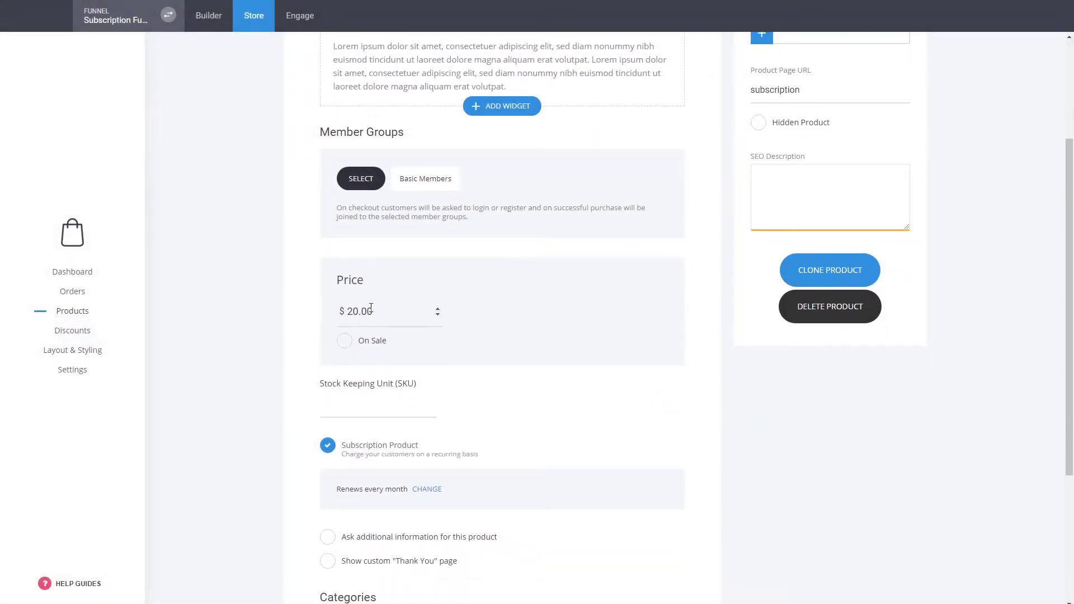
pyautogui.scroll(3, 593, 359)
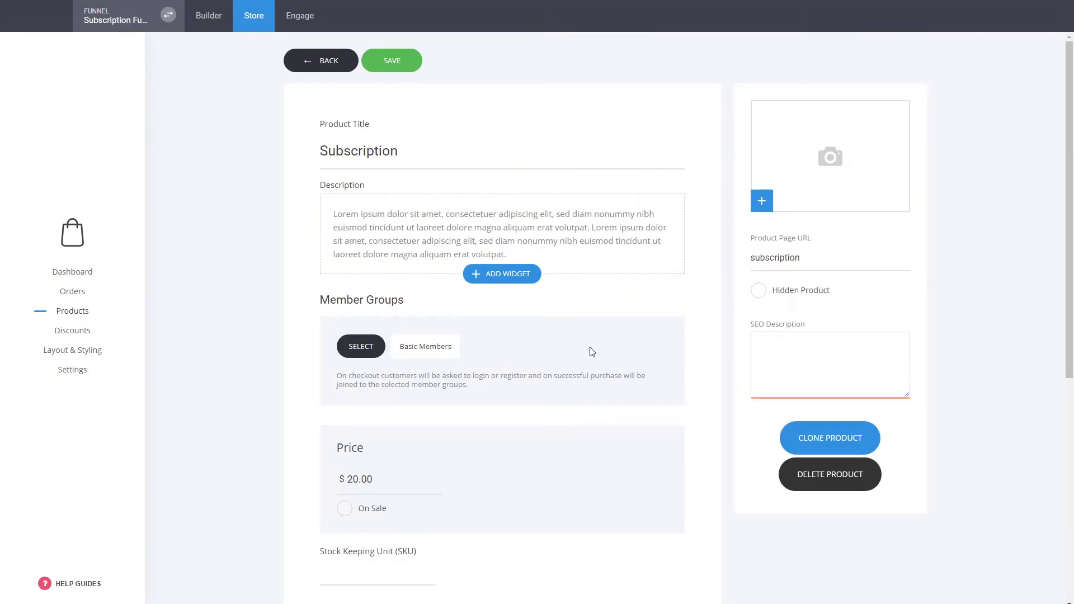
pyautogui.scroll(-3, 553, 338)
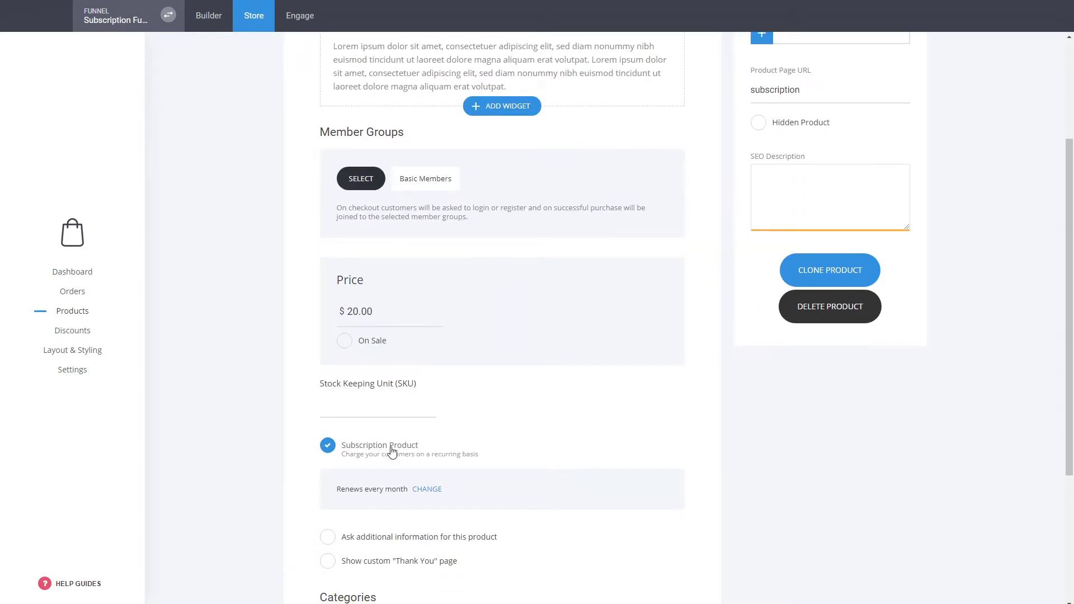
pyautogui.scroll(-4, 643, 446)
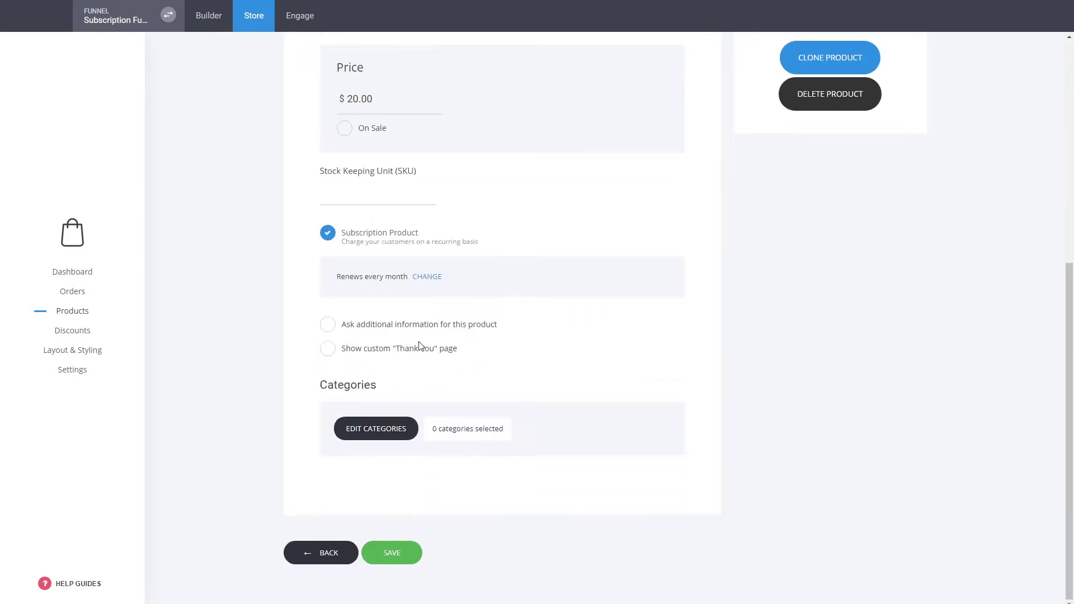
pyautogui.click(454, 139)
pyautogui.click(624, 267)
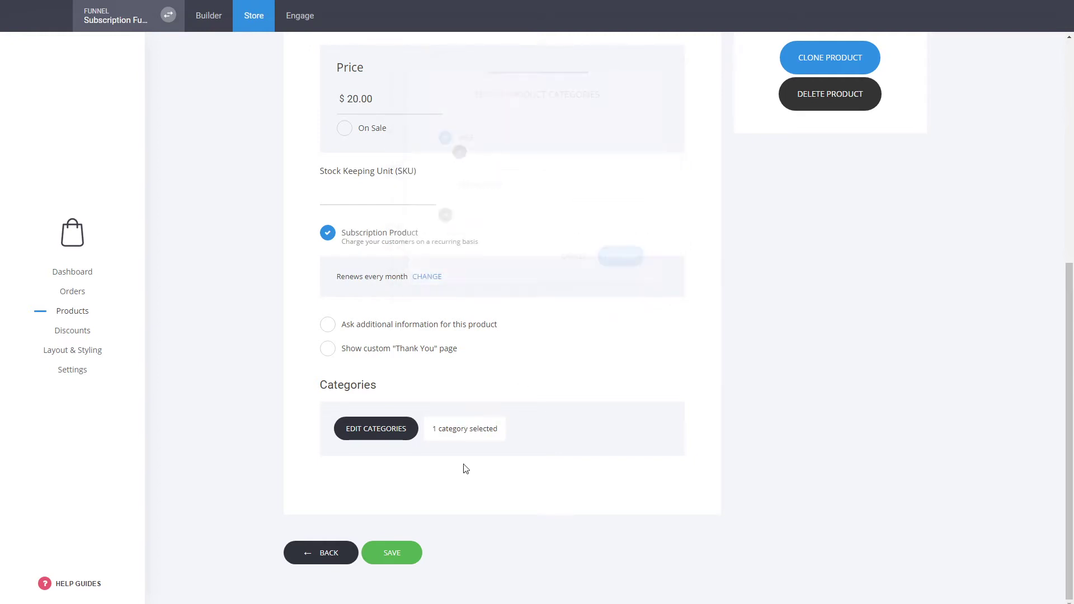
pyautogui.click(405, 554)
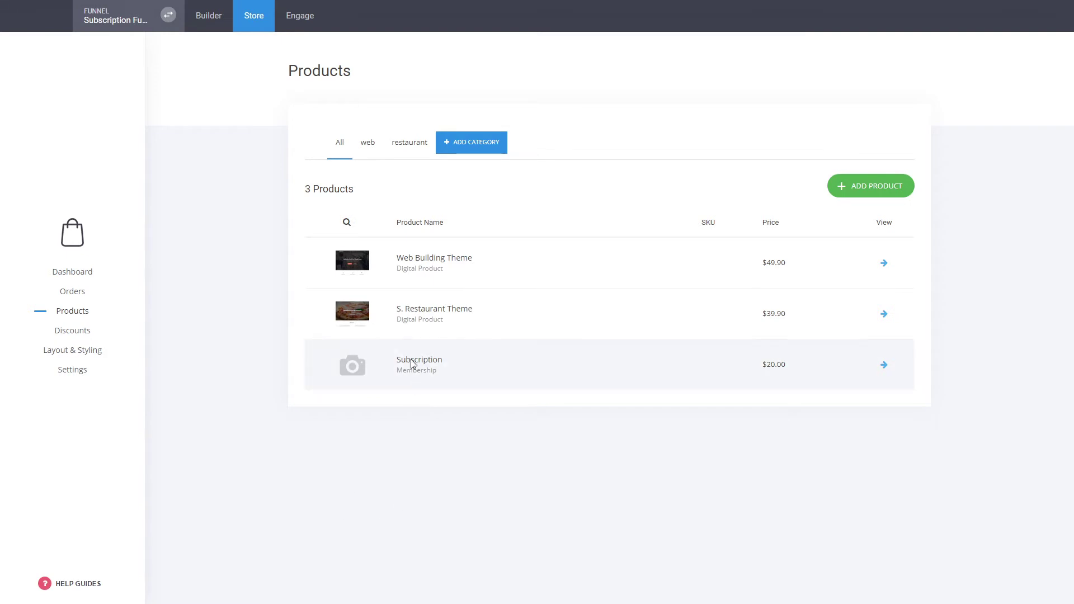
# Open the funnel's Pricing step in the builder
pyautogui.click(220, 17)
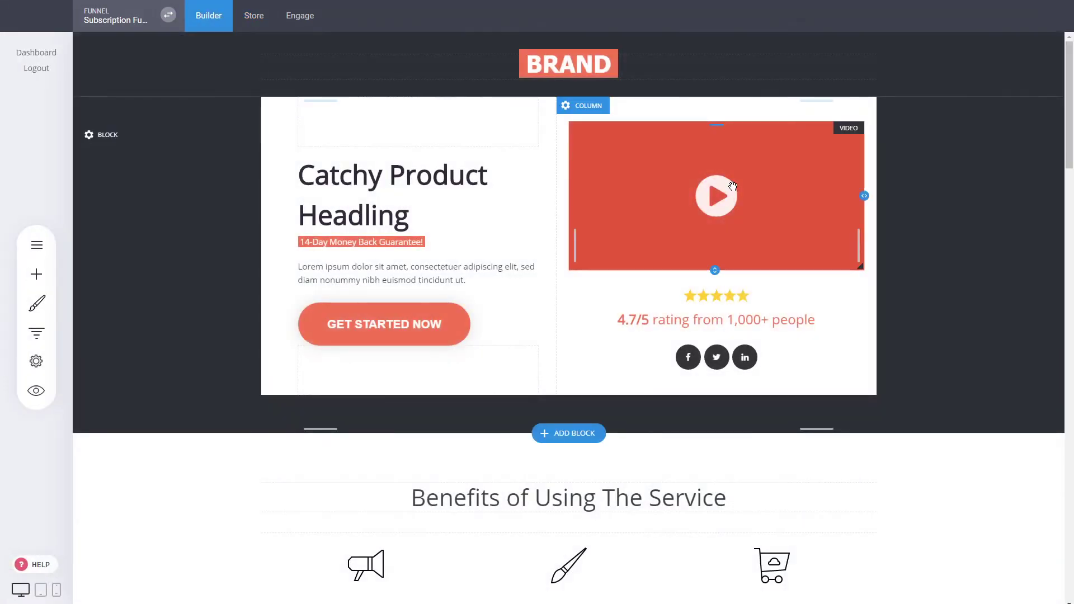
pyautogui.click(37, 334)
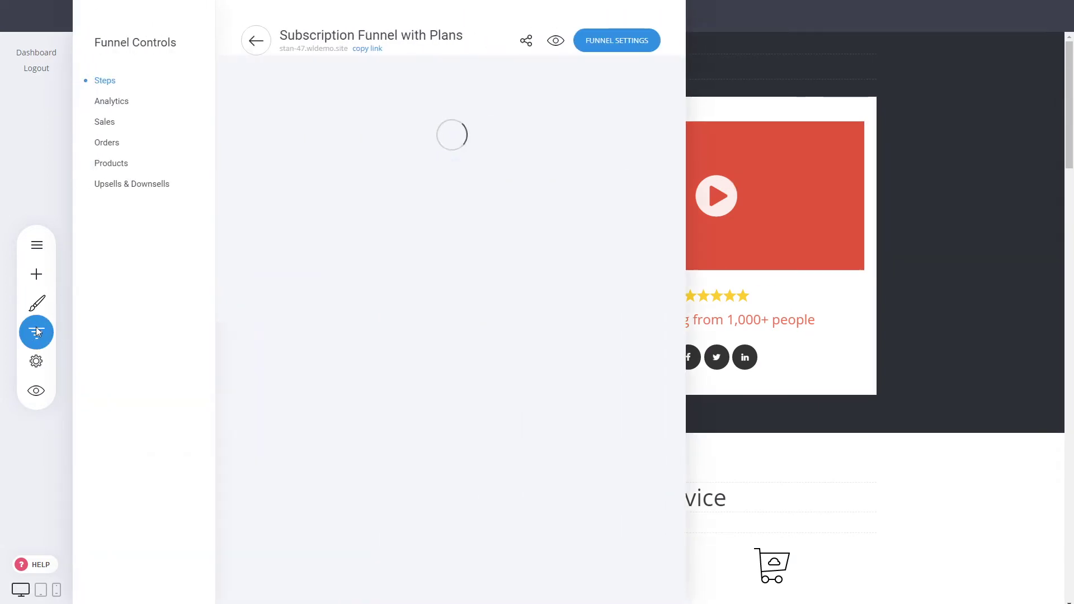
pyautogui.click(295, 233)
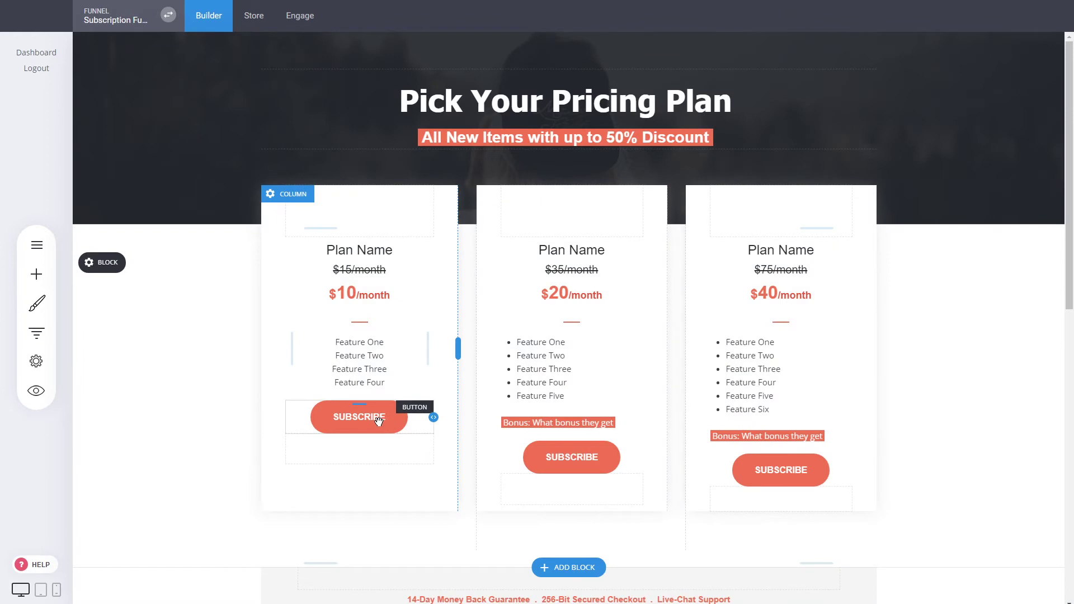
# Link the first SUBSCRIBE button to the Store's Subscription product with Buy Now, and save
pyautogui.moveTo(379, 421)
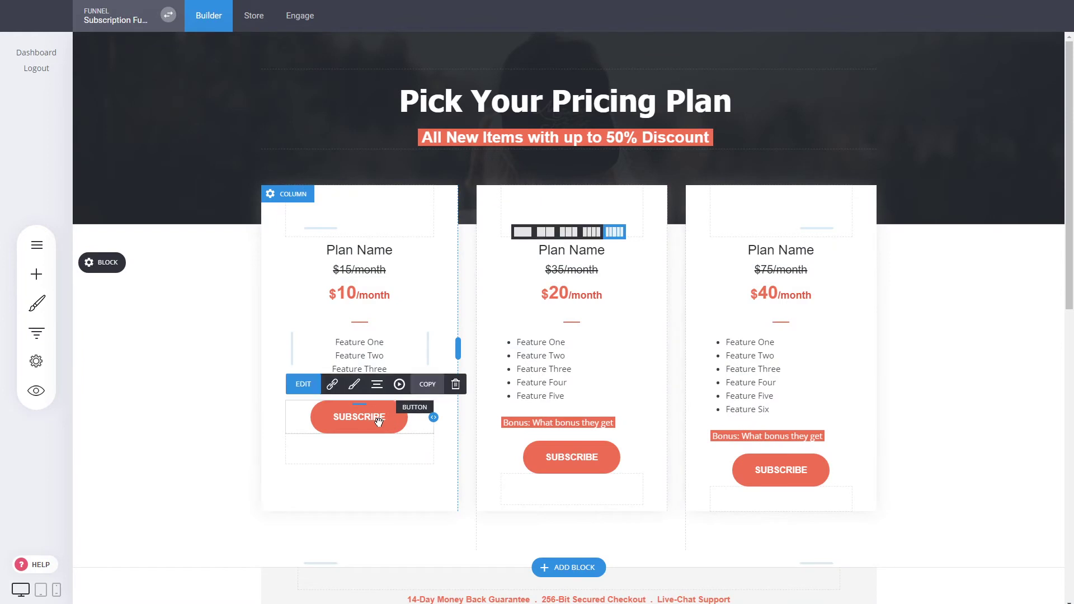
pyautogui.click(333, 385)
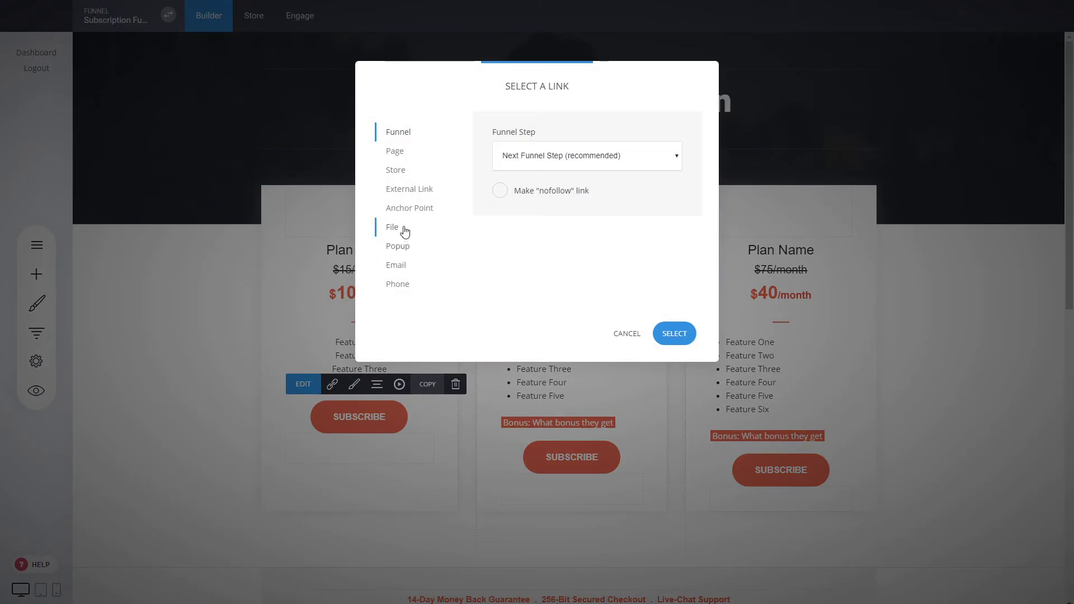
pyautogui.click(397, 170)
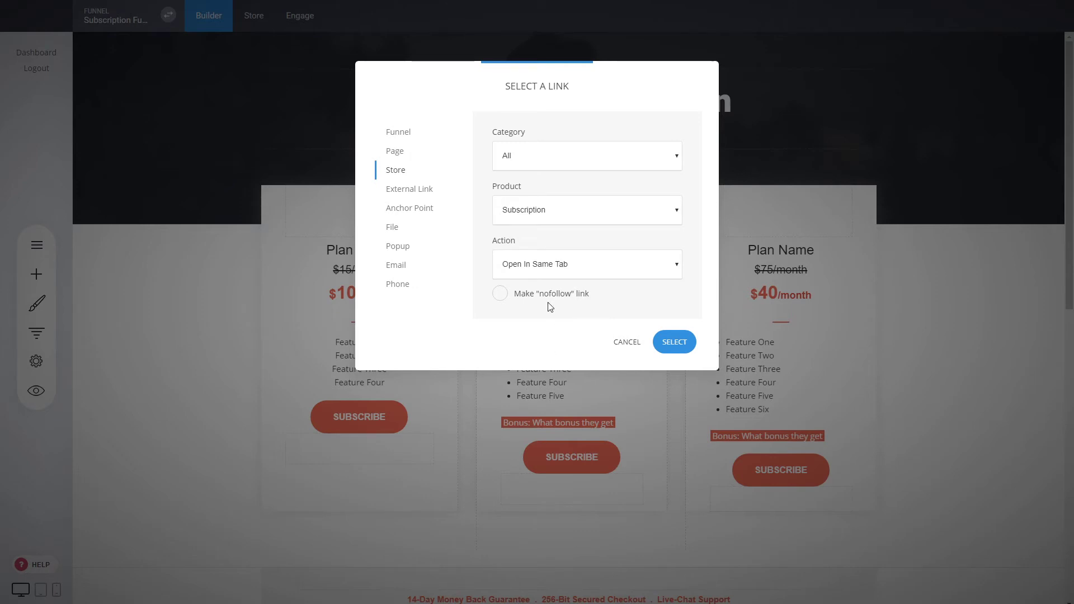
pyautogui.click(541, 322)
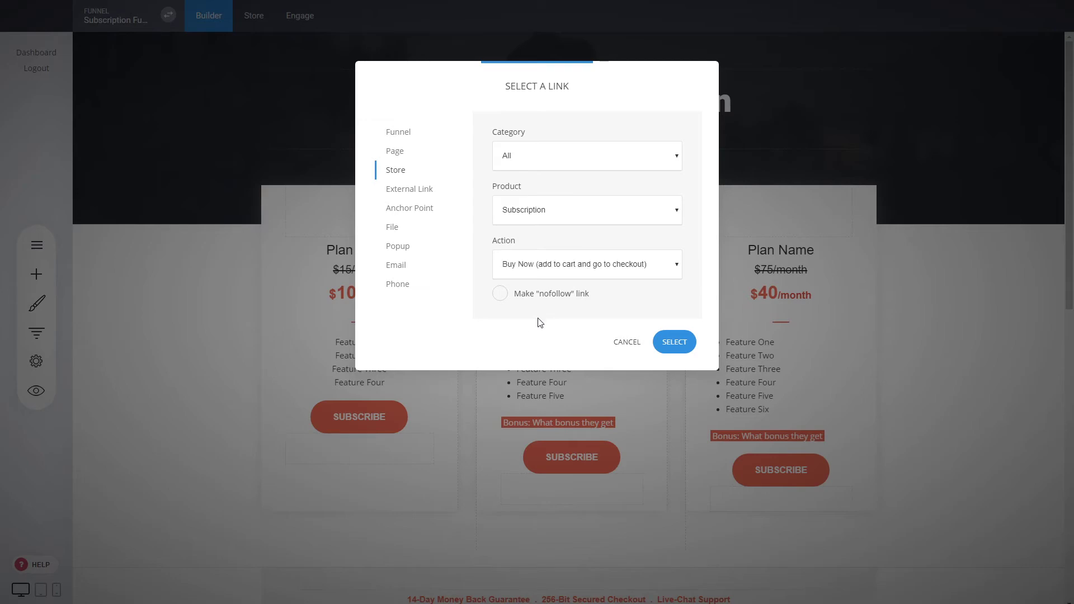
pyautogui.click(675, 343)
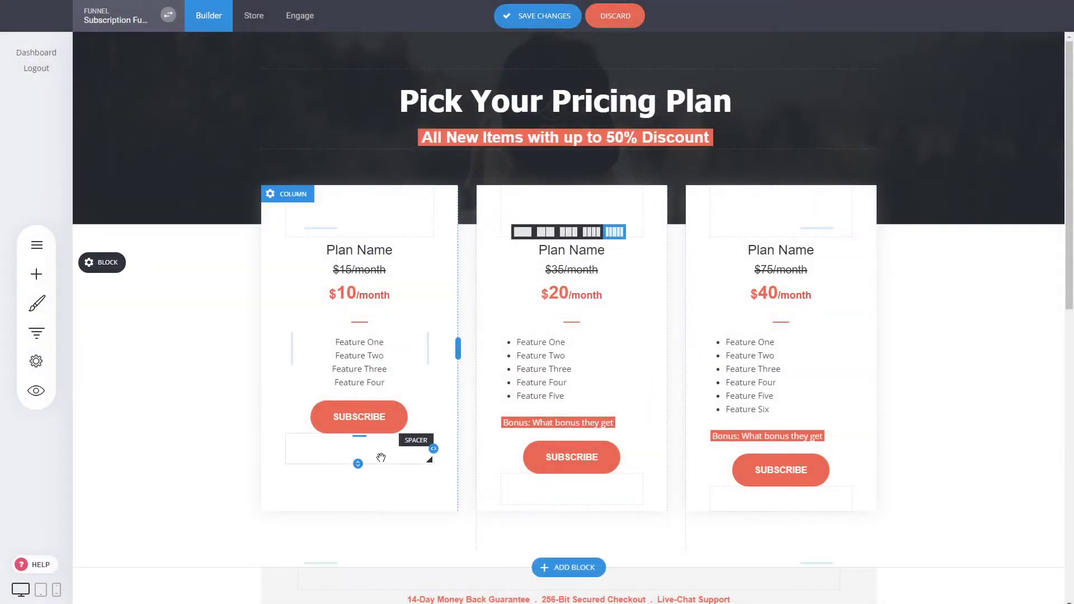
pyautogui.click(549, 19)
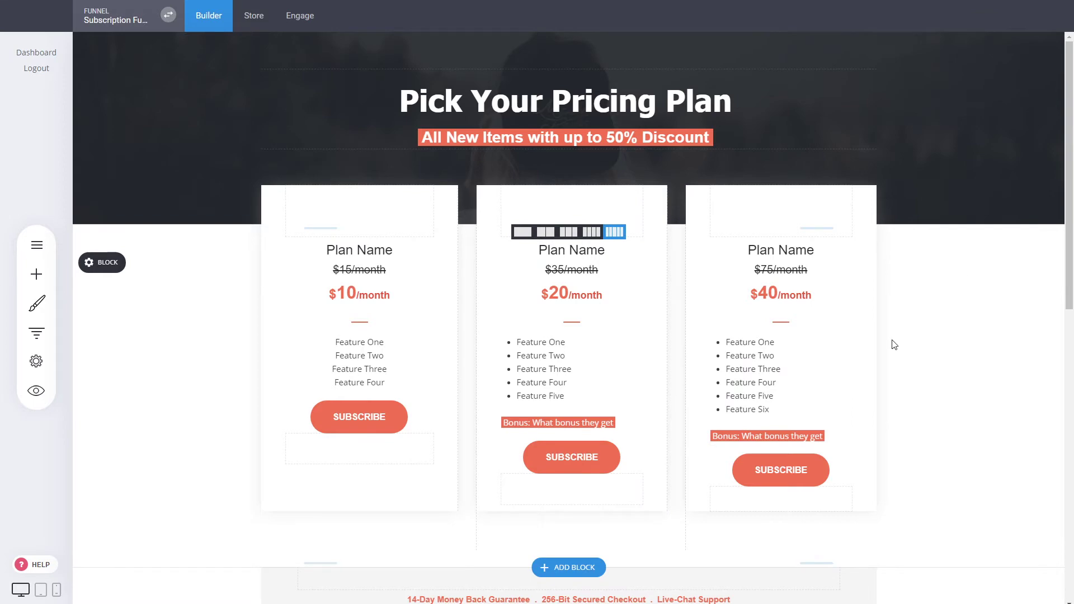
# Open the funnel's Checkout step page
pyautogui.scroll(-5, 923, 318)
pyautogui.scroll(5, 912, 319)
pyautogui.click(36, 333)
pyautogui.click(289, 271)
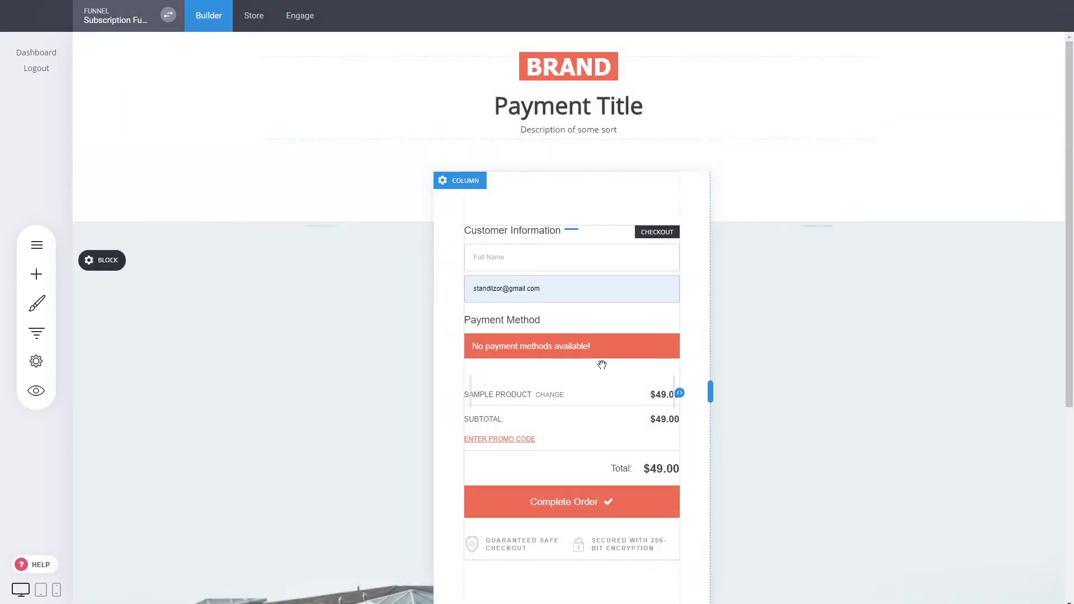
# Switch the checkout form's products to Cart Checkout and save the payment page
pyautogui.click(603, 365)
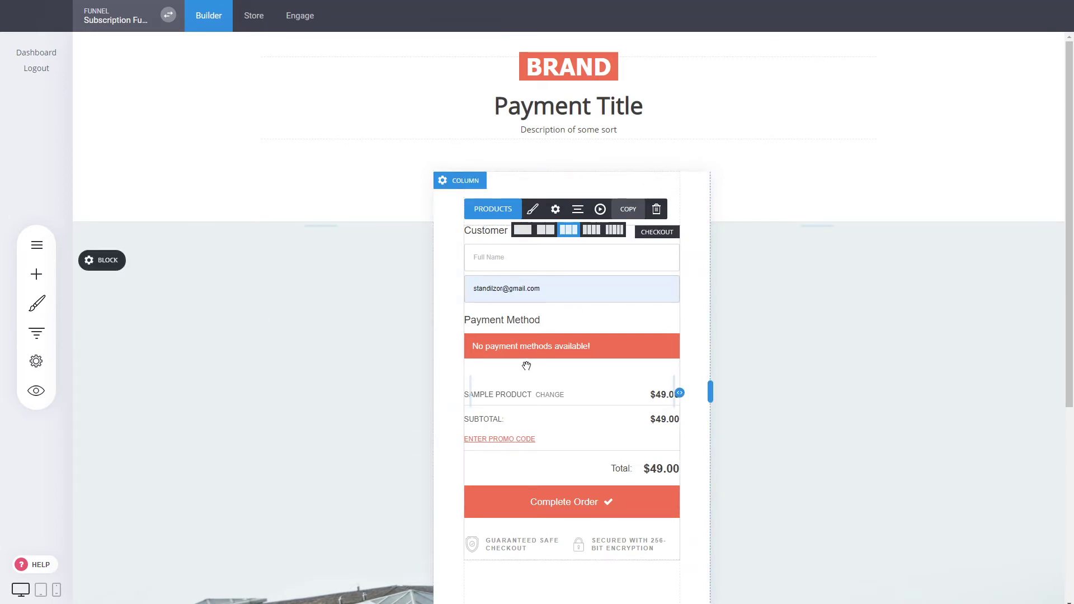
pyautogui.click(516, 212)
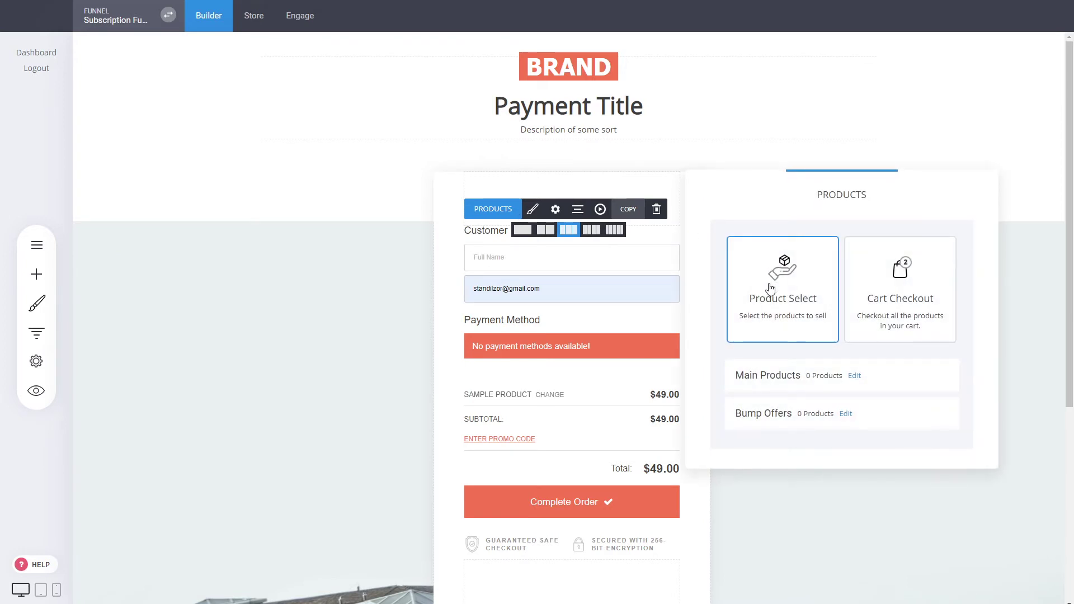
pyautogui.click(912, 302)
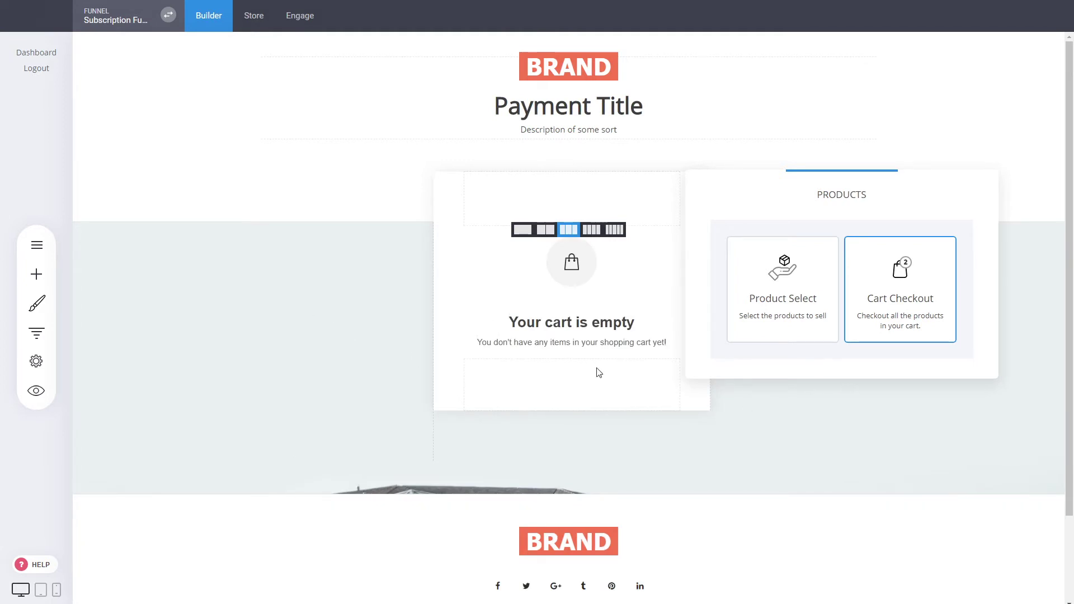
pyautogui.click(566, 311)
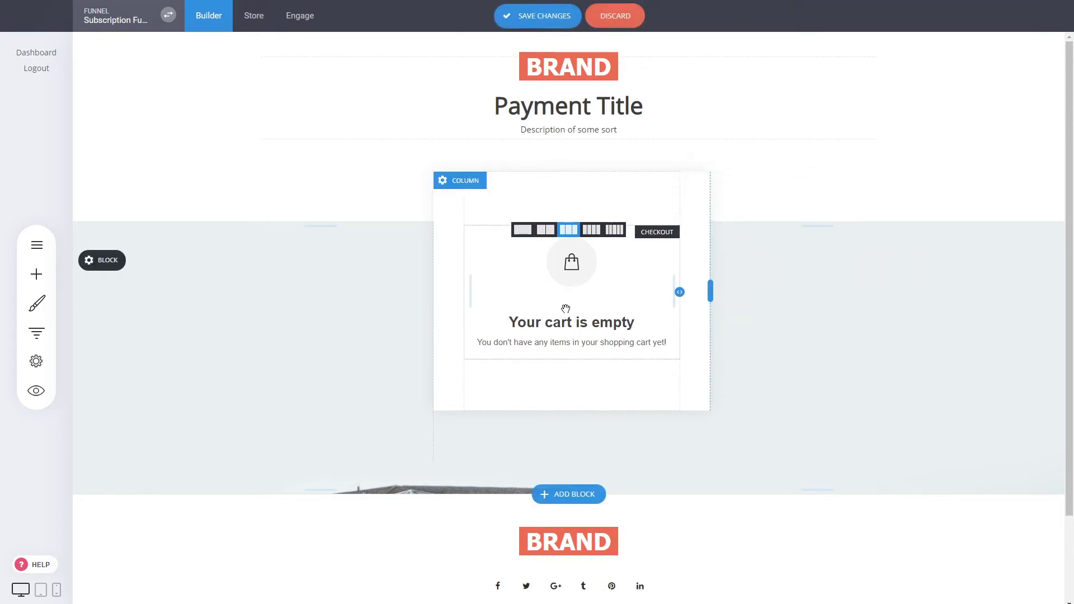
pyautogui.click(546, 23)
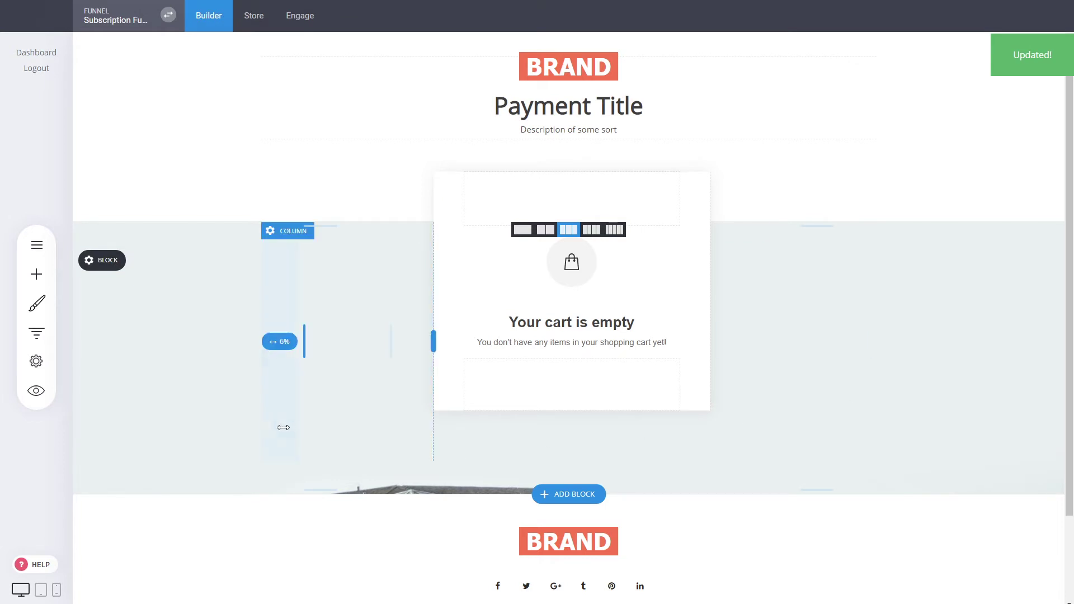
pyautogui.click(36, 333)
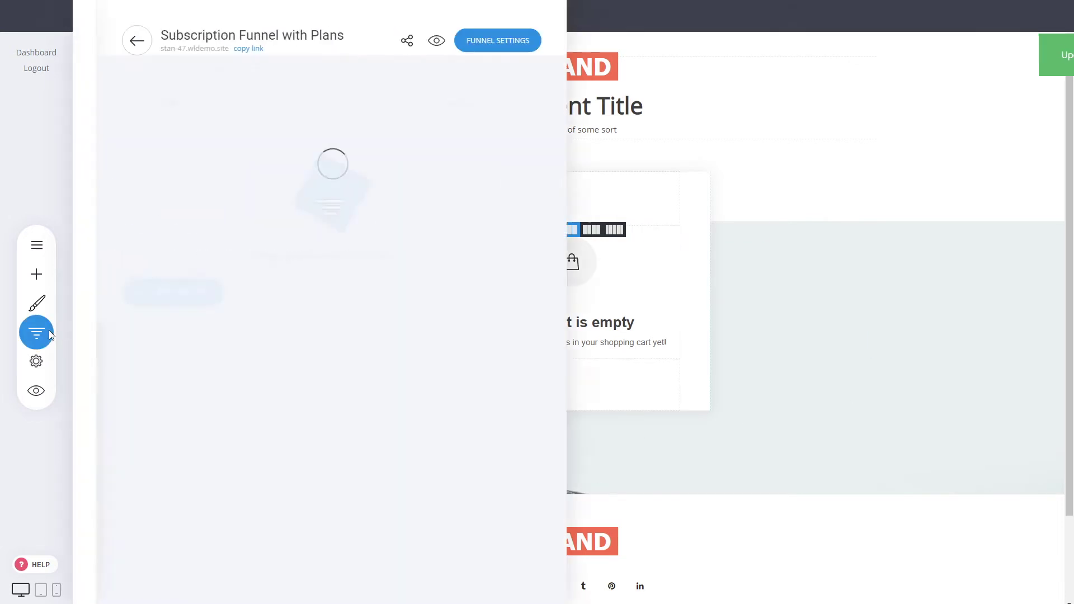
# Open the Thank You For Your Subscription step and select its Call To Action button
pyautogui.click(324, 316)
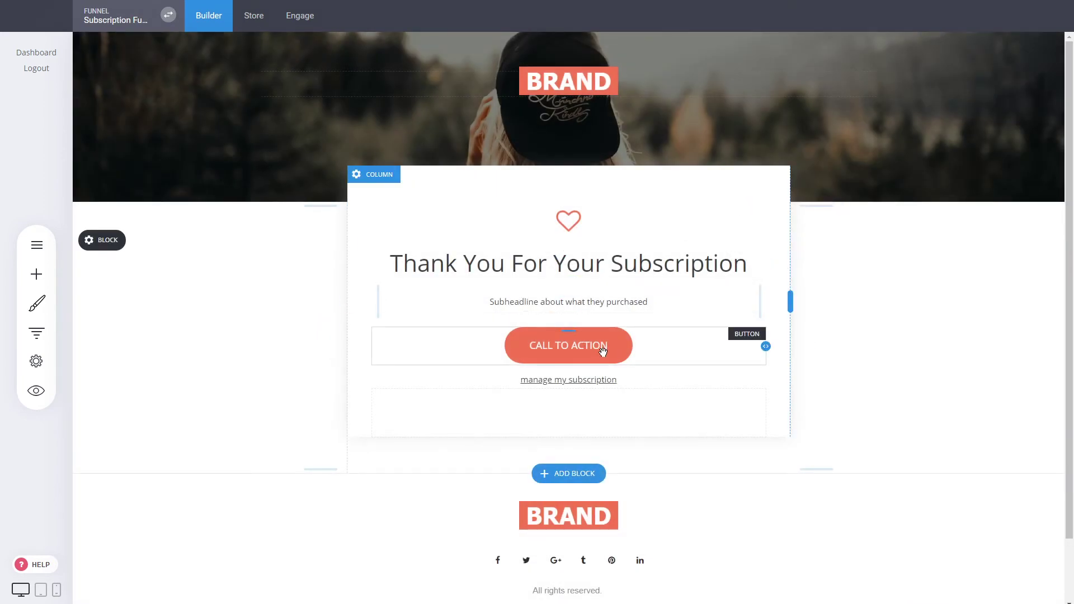
pyautogui.click(602, 351)
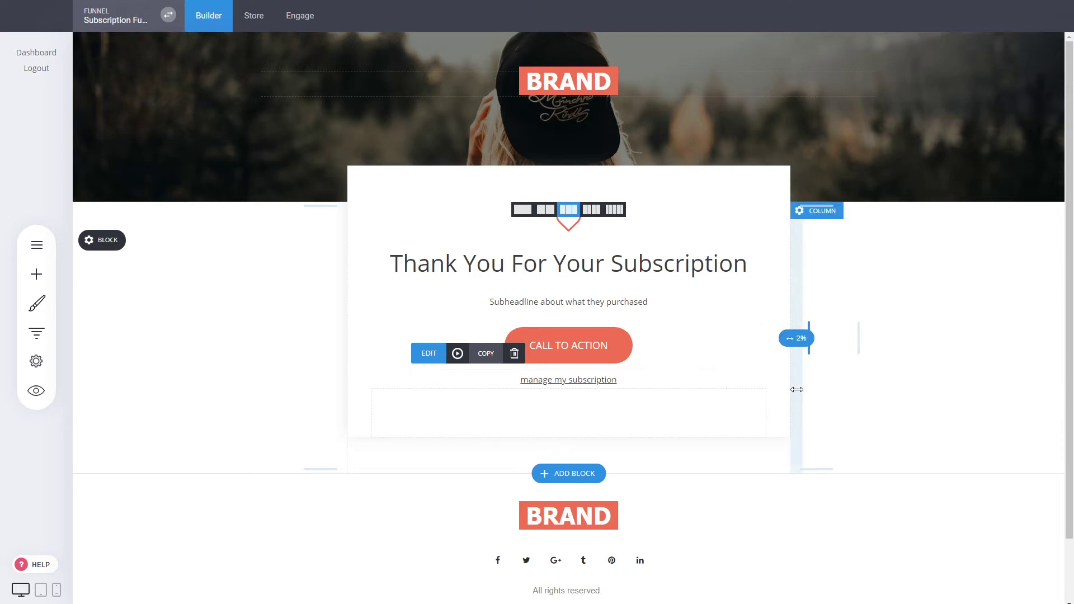
pyautogui.moveTo(694, 373)
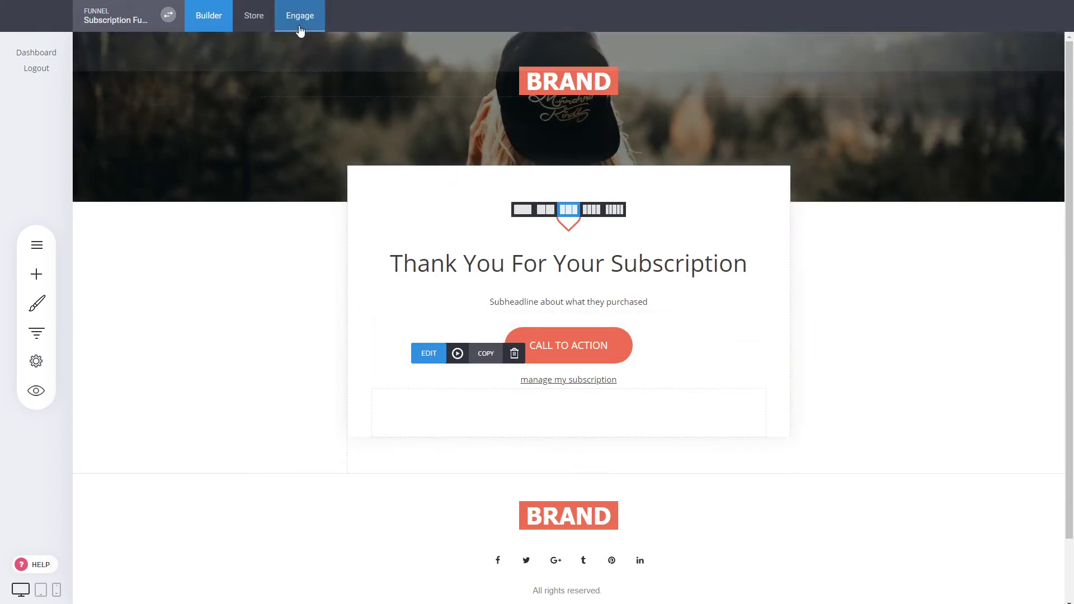
# Set the Basic Members group's after-login redirect to the Landing page
pyautogui.click(300, 29)
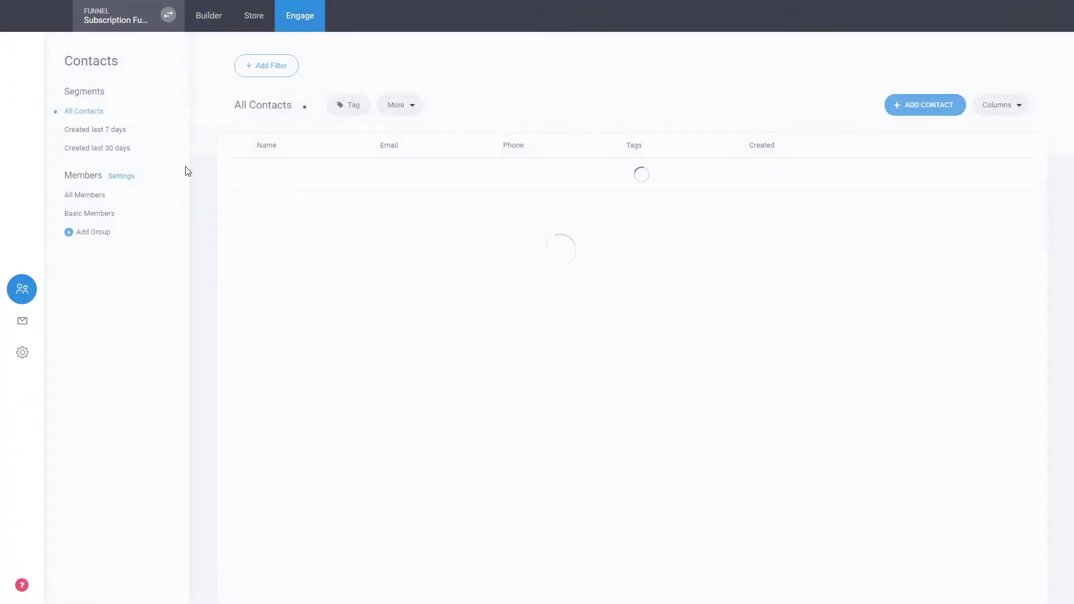
pyautogui.click(108, 213)
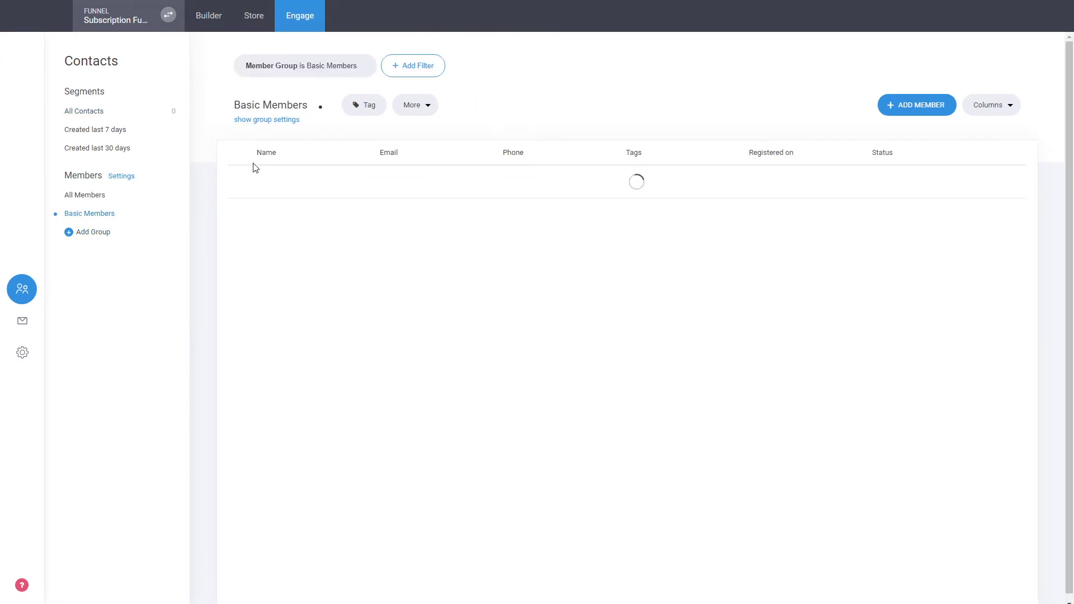
pyautogui.click(296, 120)
pyautogui.click(315, 202)
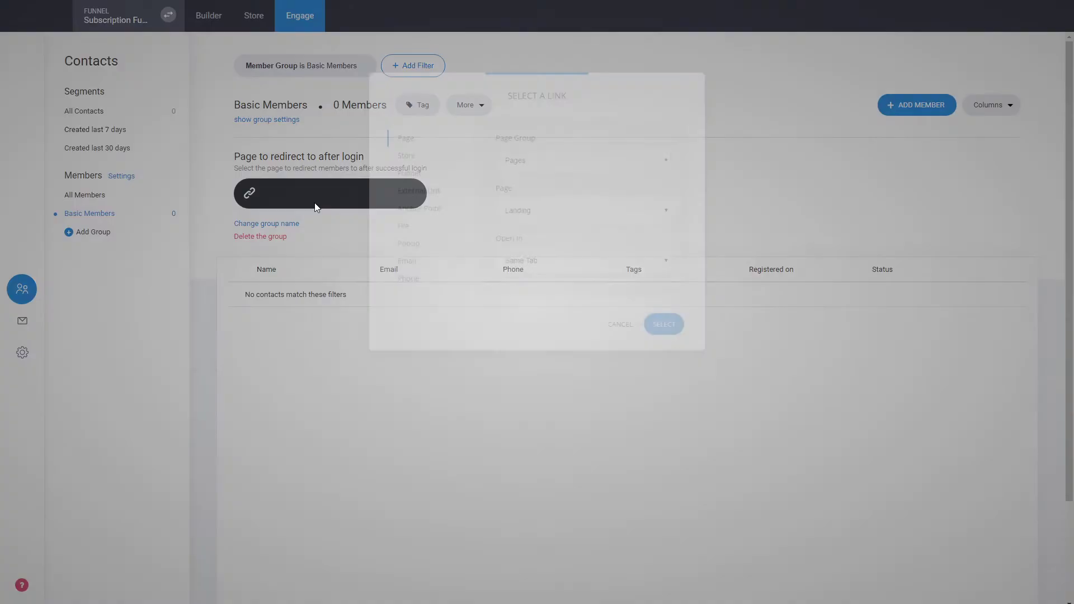
pyautogui.click(679, 336)
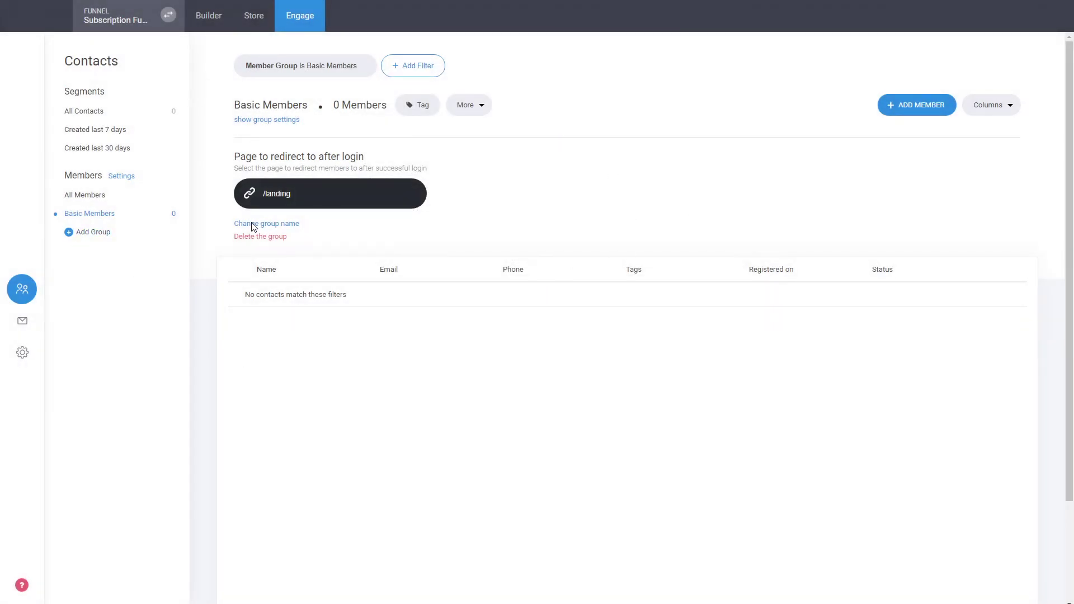
pyautogui.click(282, 120)
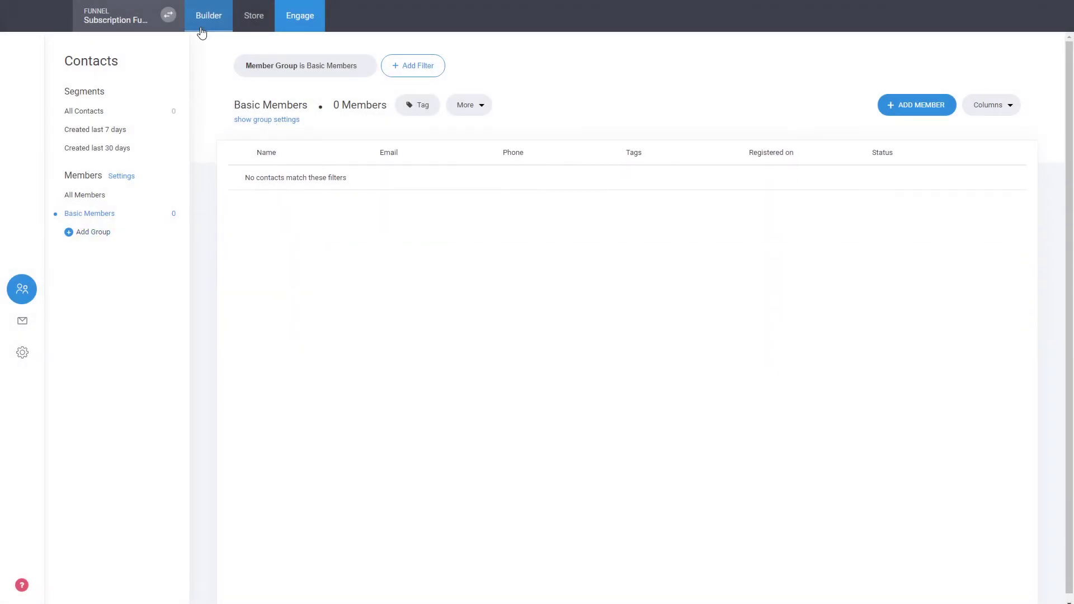
pyautogui.click(275, 120)
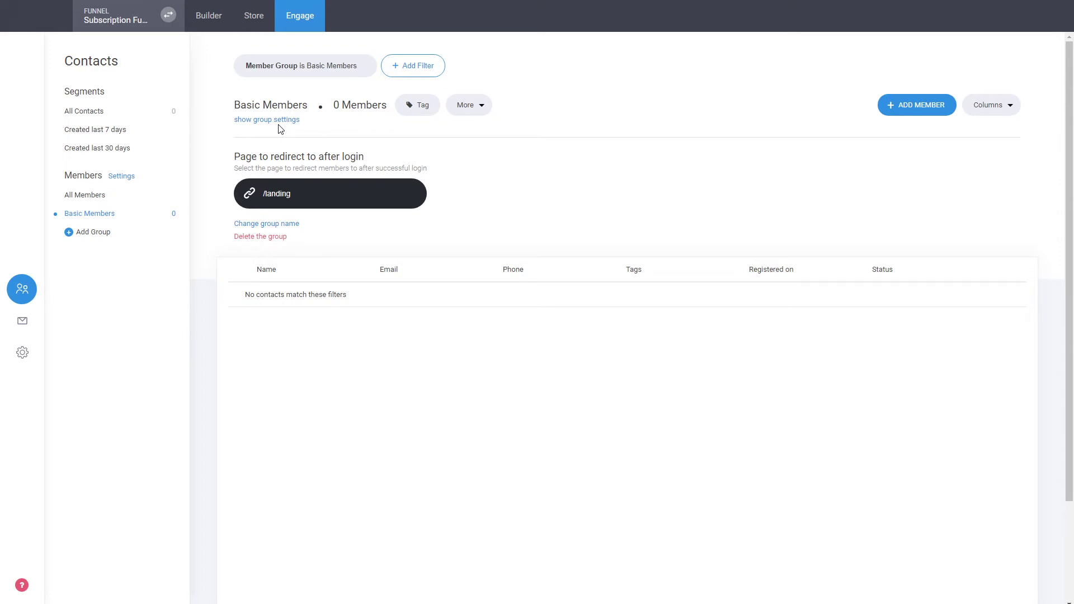
pyautogui.click(277, 121)
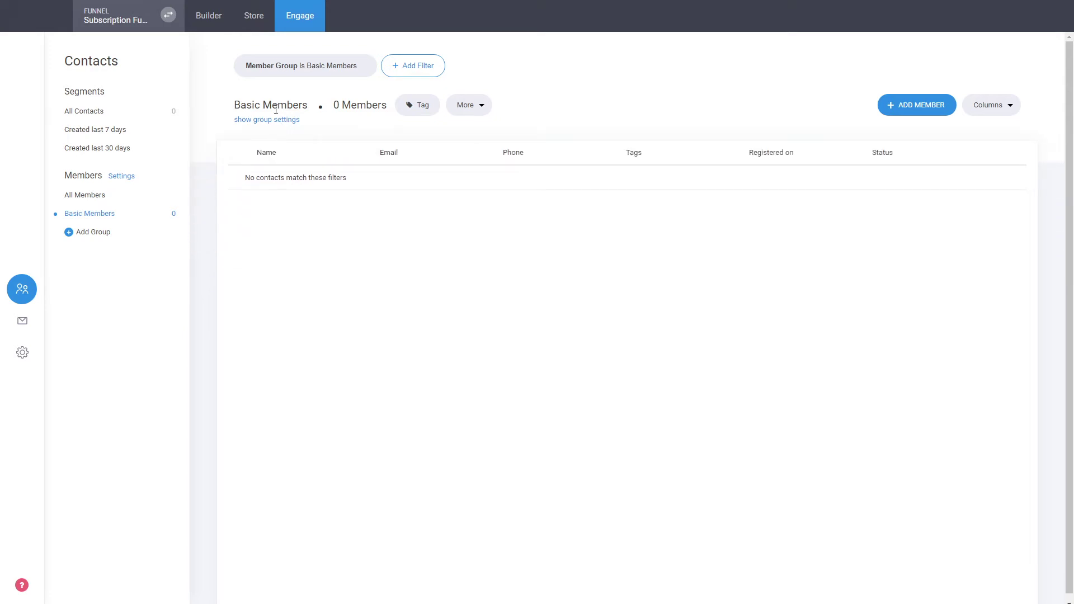
pyautogui.click(209, 26)
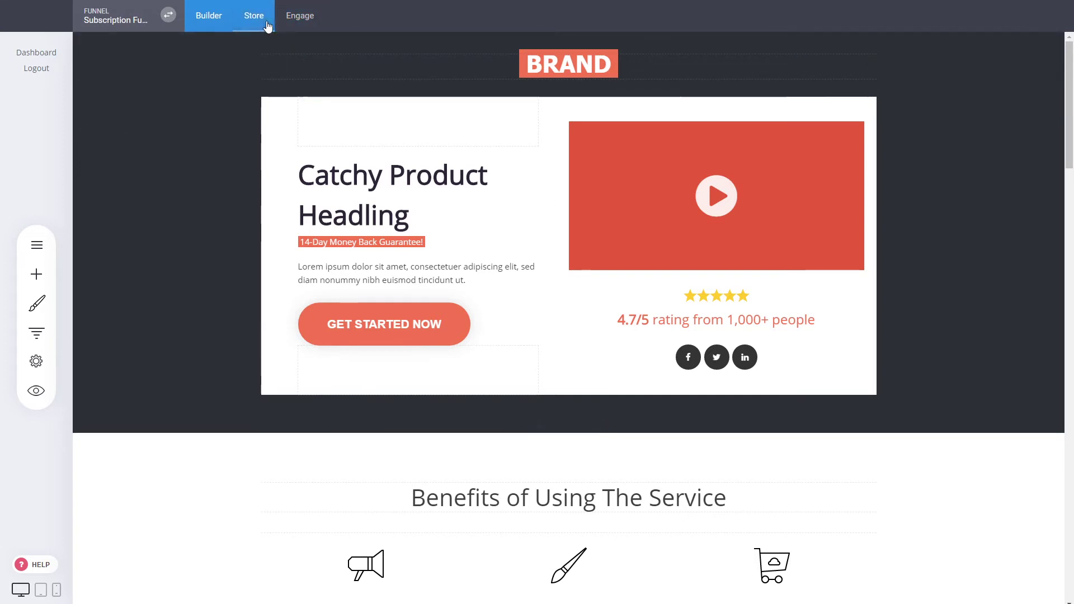
# Open the funnel Store's Settings page
pyautogui.click(41, 337)
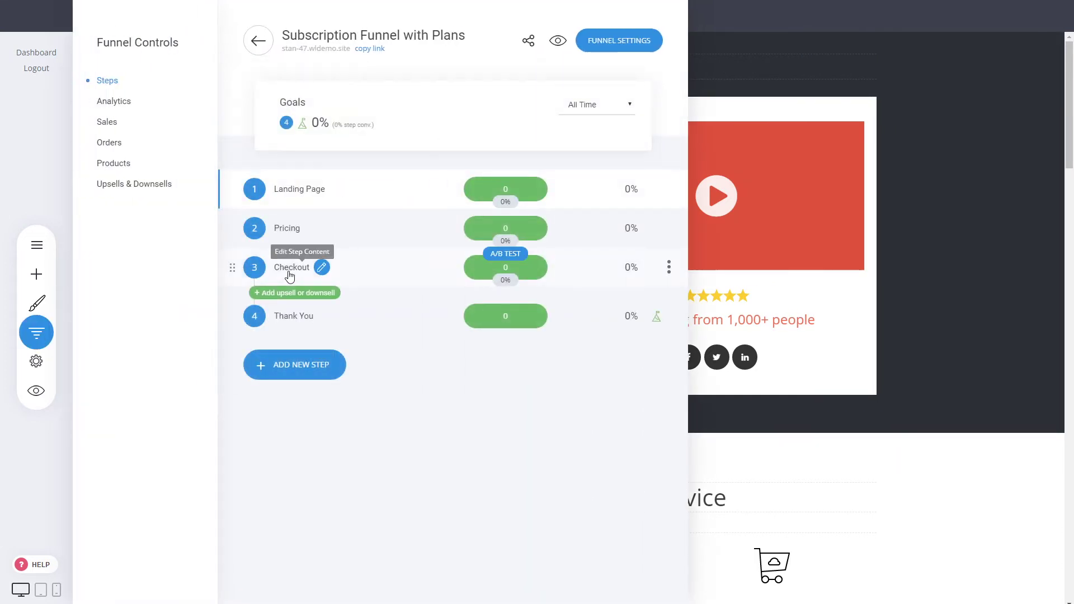
pyautogui.press('Escape')
pyautogui.click(253, 18)
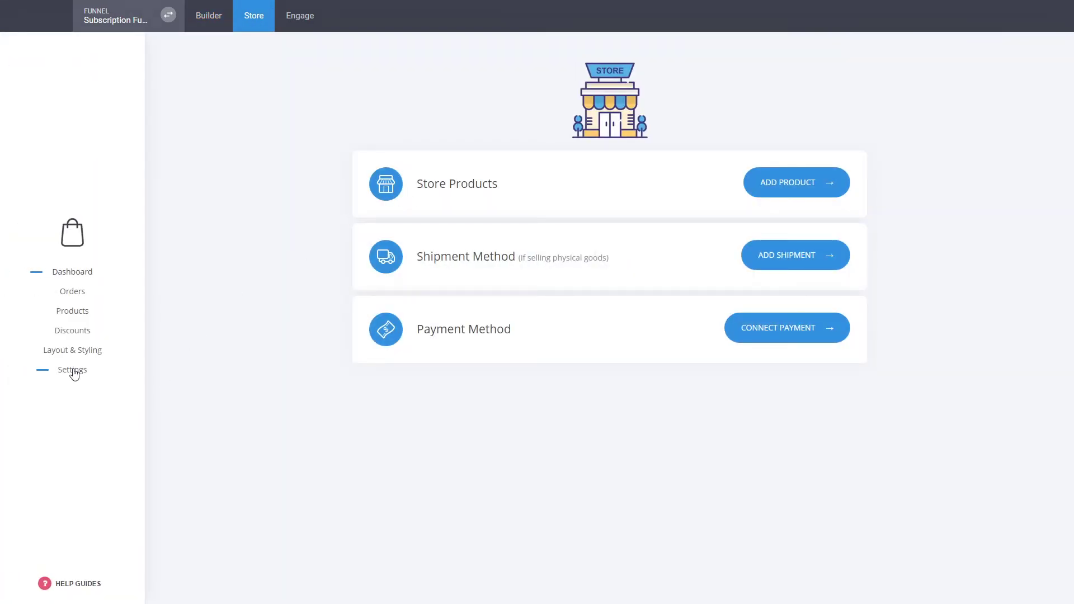
pyautogui.click(80, 376)
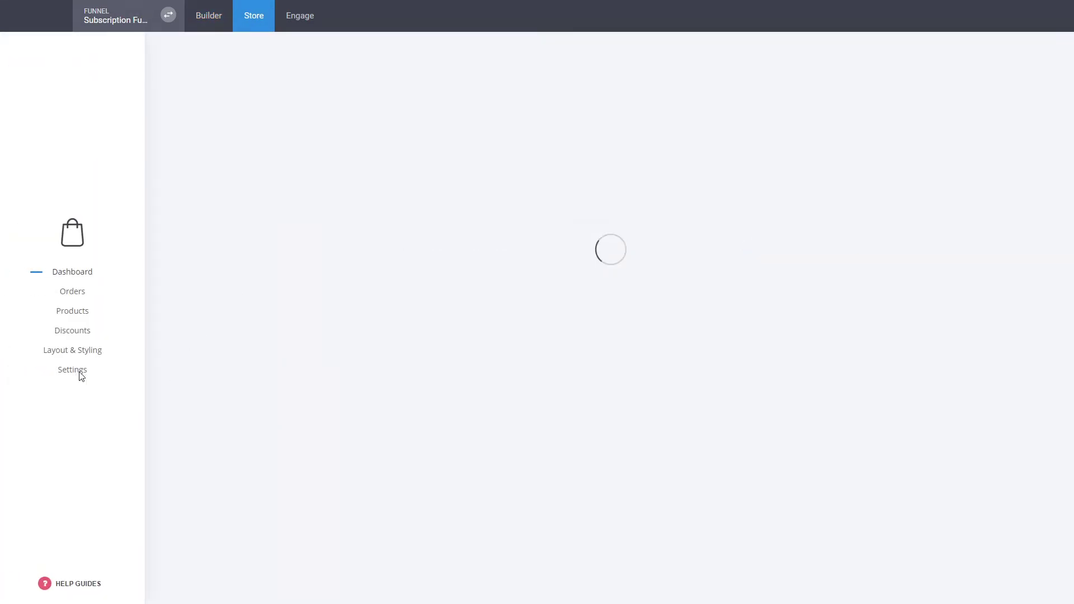
# Connect Stripe as the store's payment provider under Payments settings
pyautogui.click(461, 128)
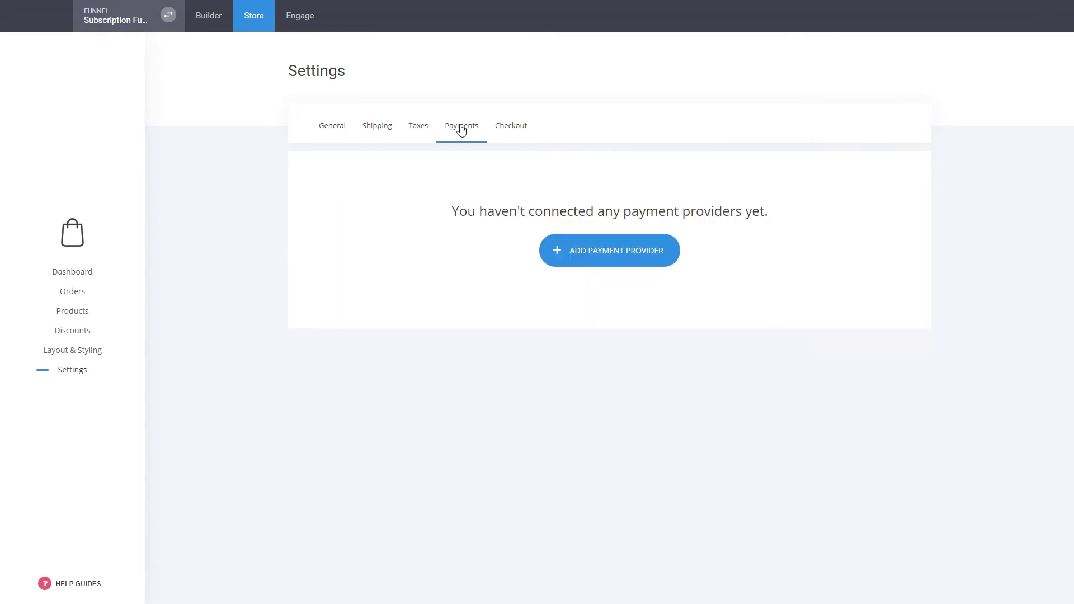
pyautogui.moveTo(455, 211); pyautogui.dragTo(770, 218)
pyautogui.click(771, 222)
pyautogui.click(622, 259)
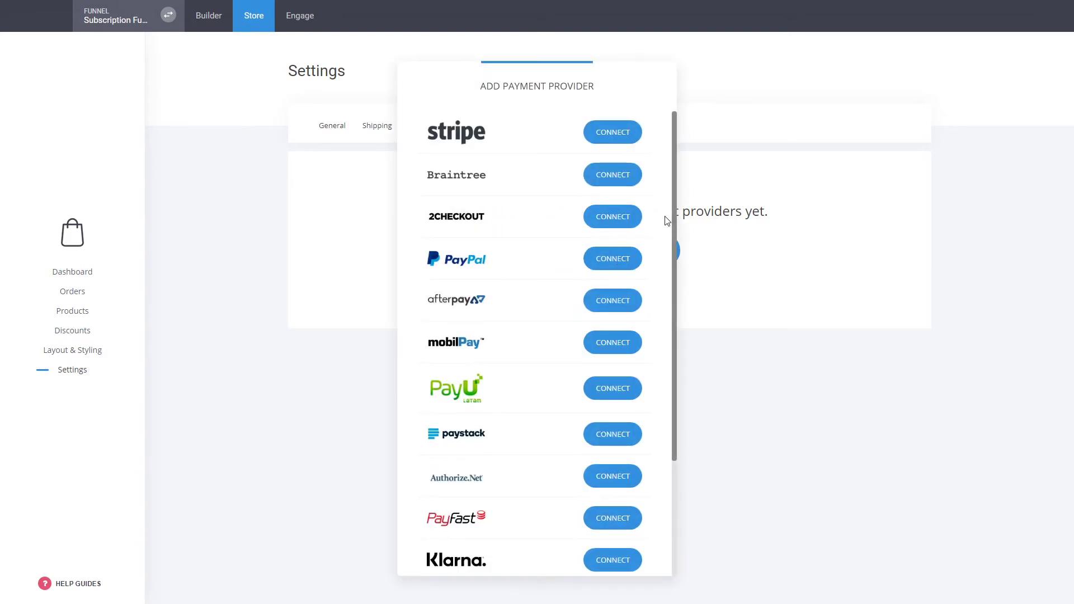
pyautogui.scroll(-3, 628, 392)
pyautogui.scroll(3, 493, 362)
pyautogui.scroll(-3, 518, 339)
pyautogui.scroll(3, 519, 338)
pyautogui.click(626, 136)
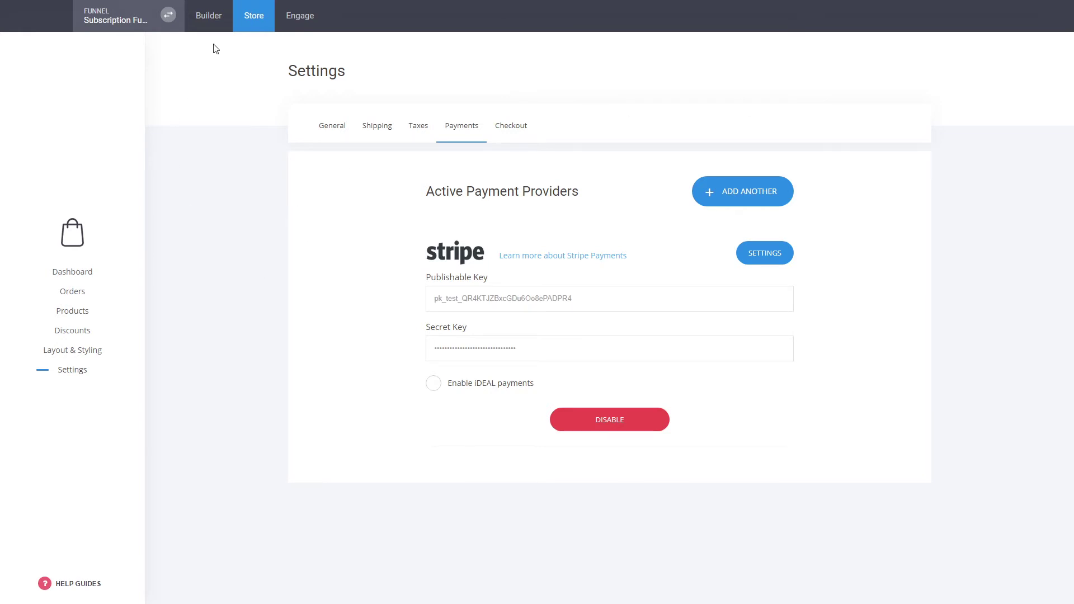
pyautogui.click(211, 27)
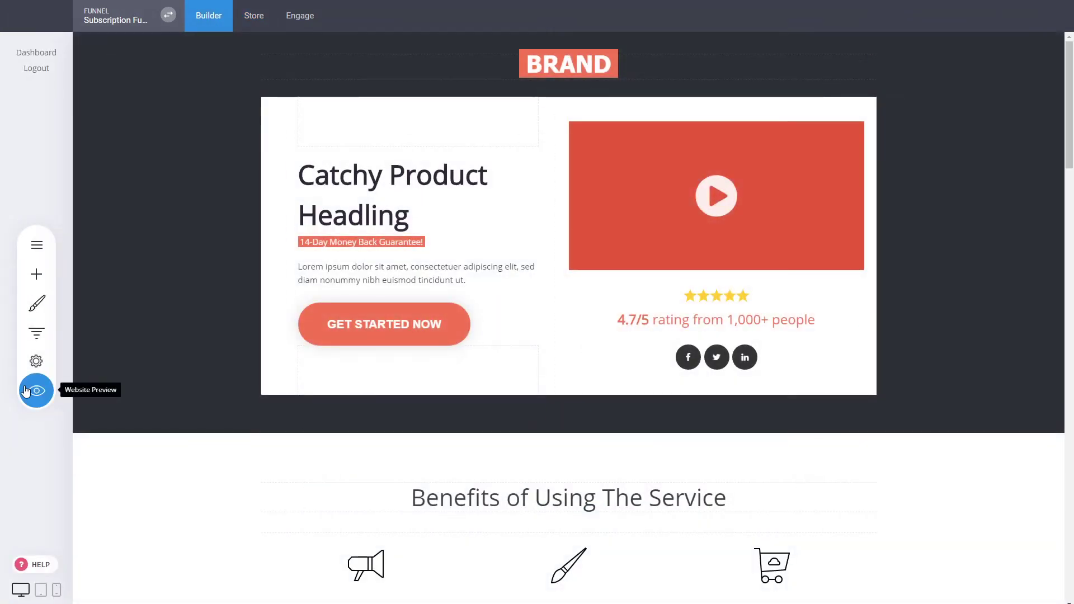
# Preview the funnel website and scroll through the landing page
pyautogui.click(36, 391)
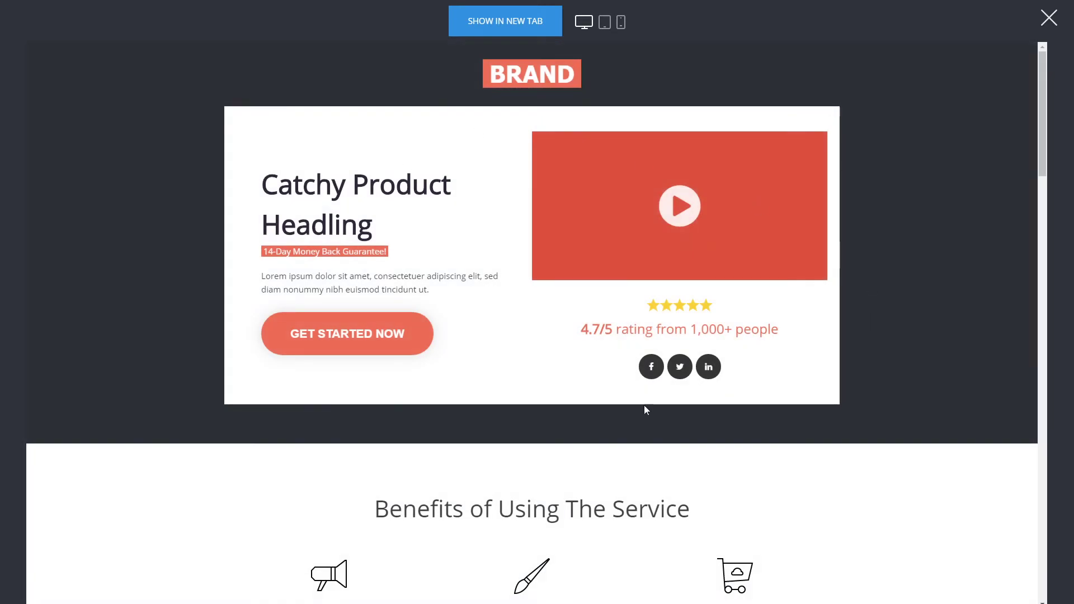
pyautogui.scroll(-5, 652, 355)
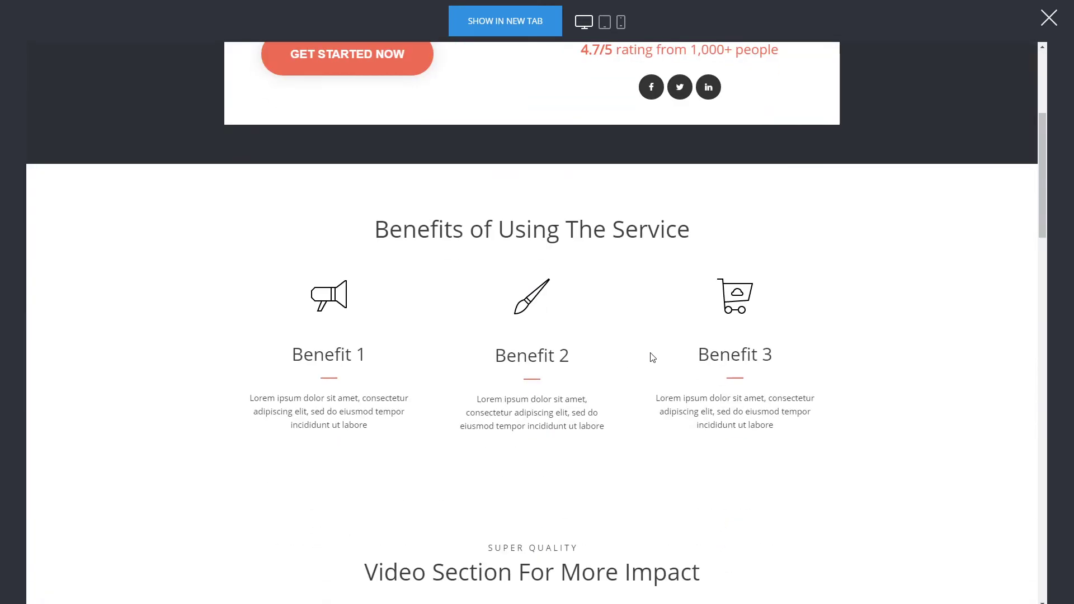
pyautogui.scroll(-15, 666, 309)
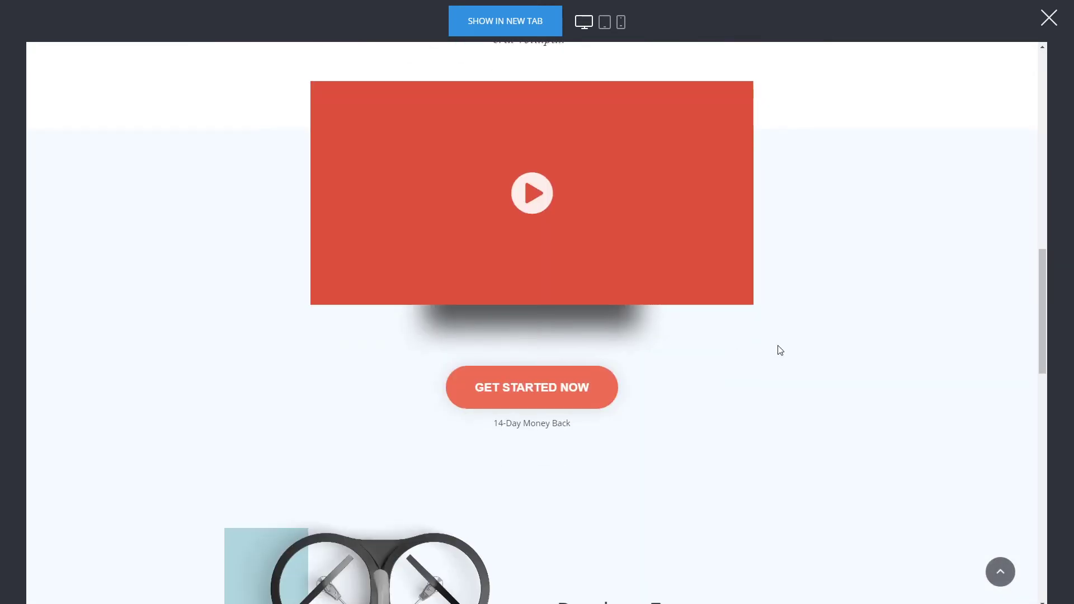
pyautogui.scroll(-6, 374, 262)
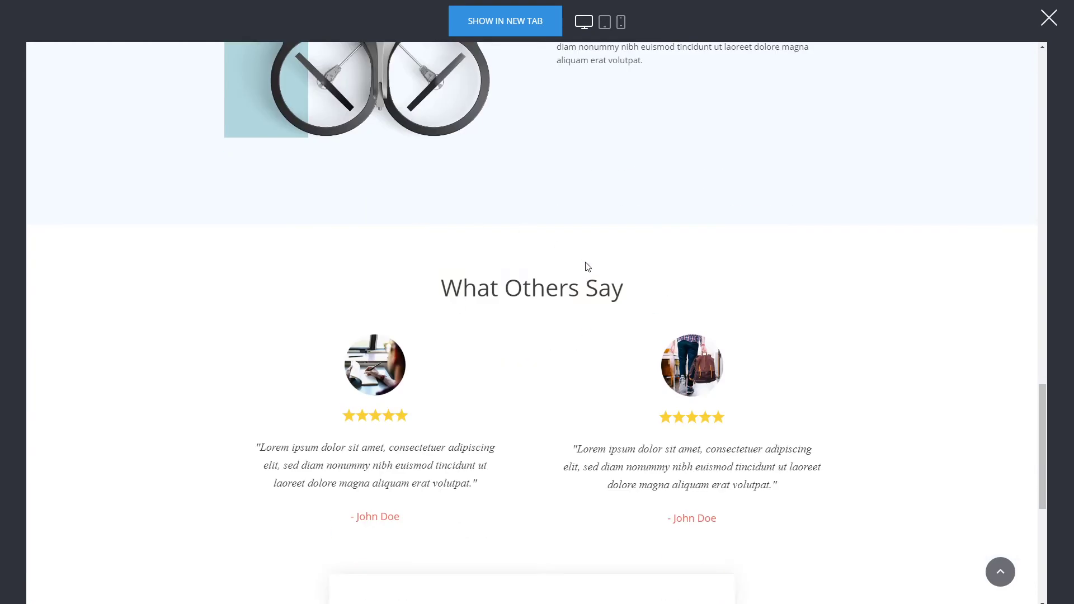
pyautogui.scroll(-6, 585, 266)
# Jump to the Pick Your Pricing Plan section with the $10, $20 and $40 plans
pyautogui.click(545, 420)
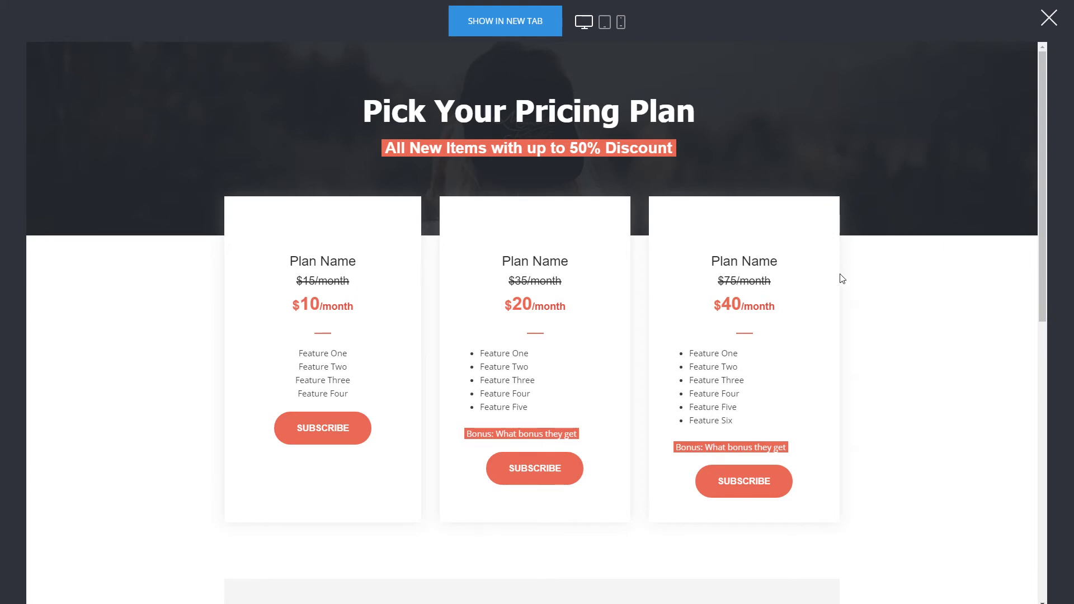
pyautogui.scroll(-7, 842, 278)
pyautogui.scroll(-3, 412, 269)
pyautogui.scroll(6, 421, 407)
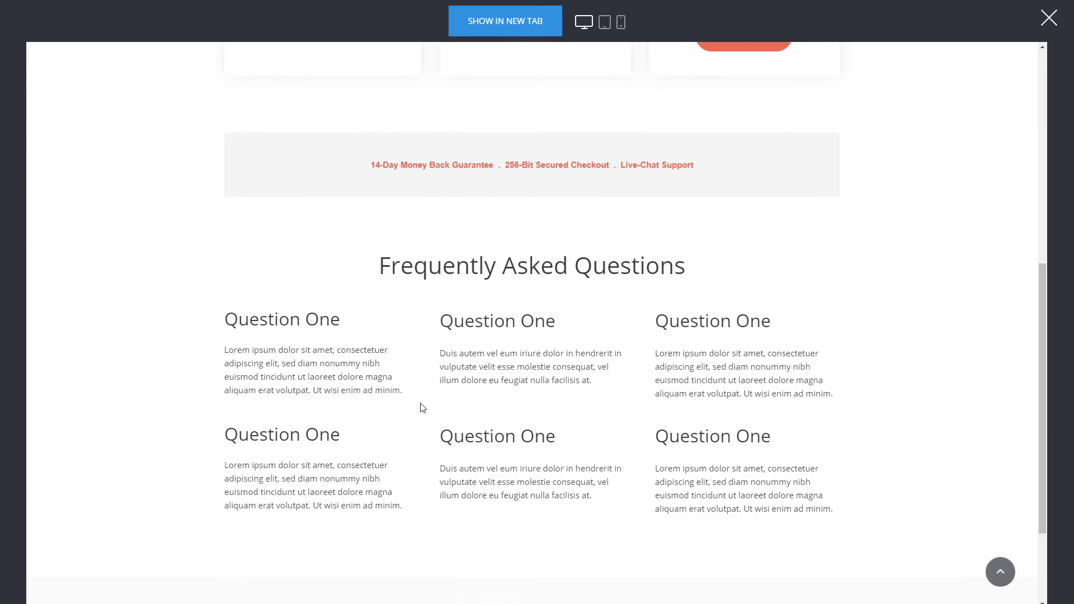
pyautogui.scroll(5, 278, 297)
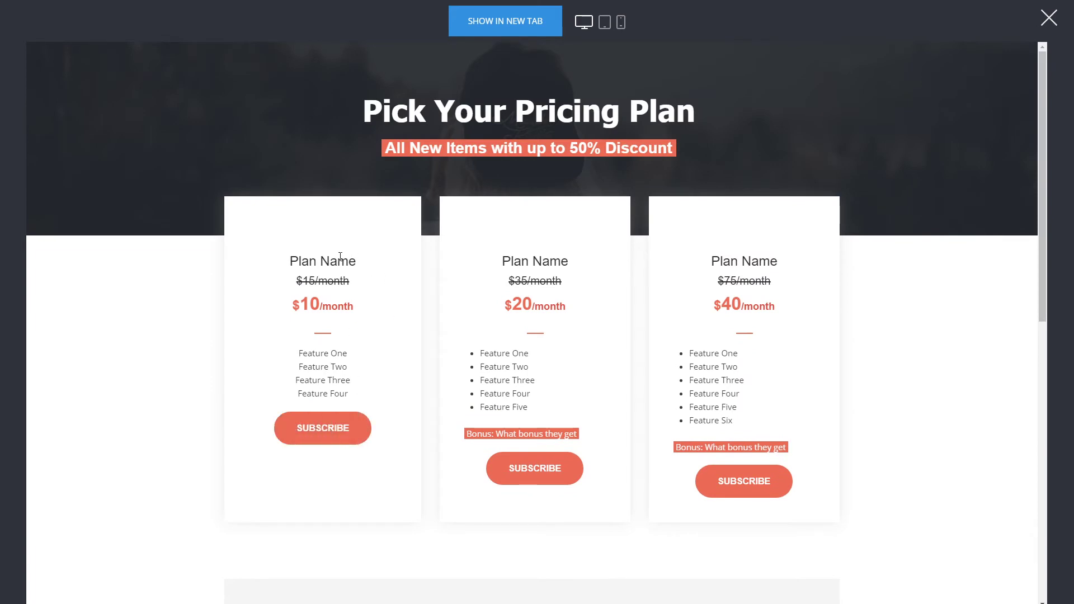
# Subscribe to the first plan and clear the autofilled checkout e-mail
pyautogui.click(343, 438)
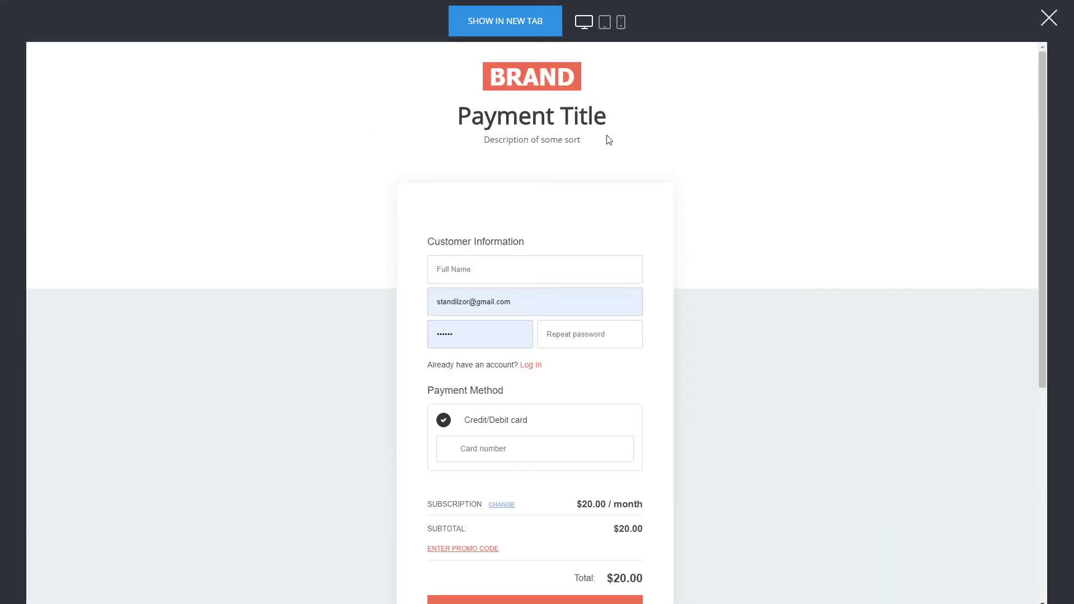
pyautogui.tripleClick(491, 297)
pyautogui.press('BackSpace')
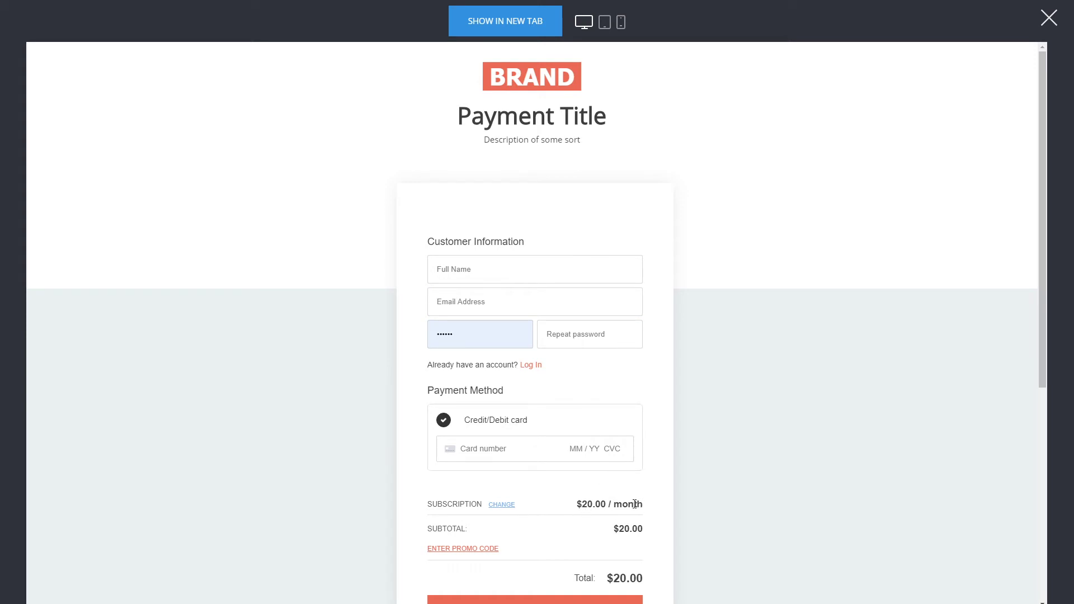
# Enter the customer's full name, e-mail address, and the password twice
pyautogui.click(491, 267)
pyautogui.write('dsadsadas')
pyautogui.press('Tab')
pyautogui.write('dsadsadasd@domain.com')
pyautogui.press('Tab')
pyautogui.write('•••')
pyautogui.click(602, 337)
pyautogui.write('••••••')
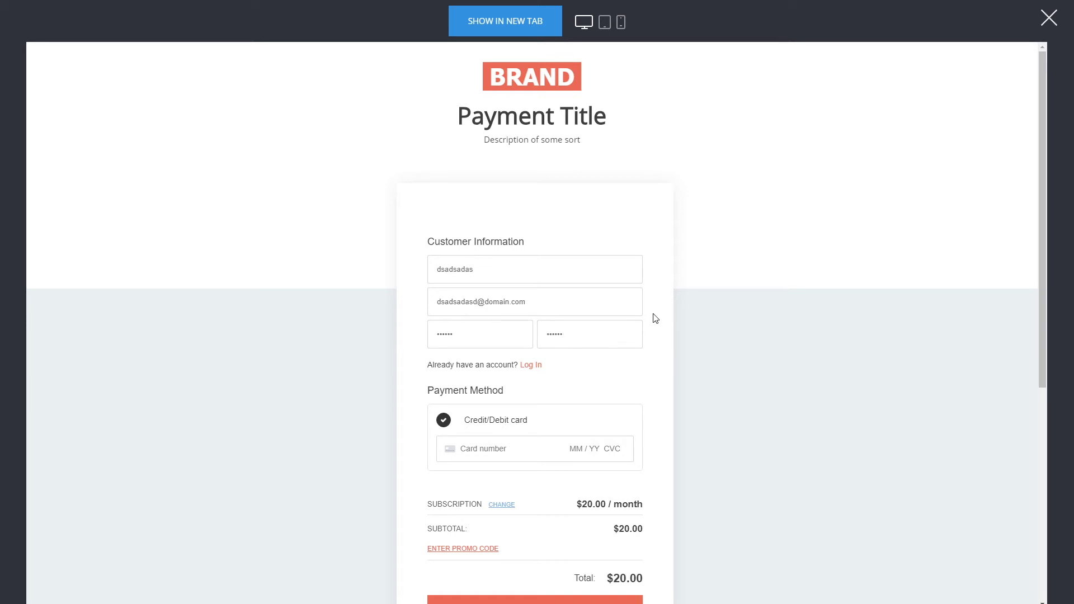
# Enter the Stripe 4242 test card number
pyautogui.scroll(-1, 655, 319)
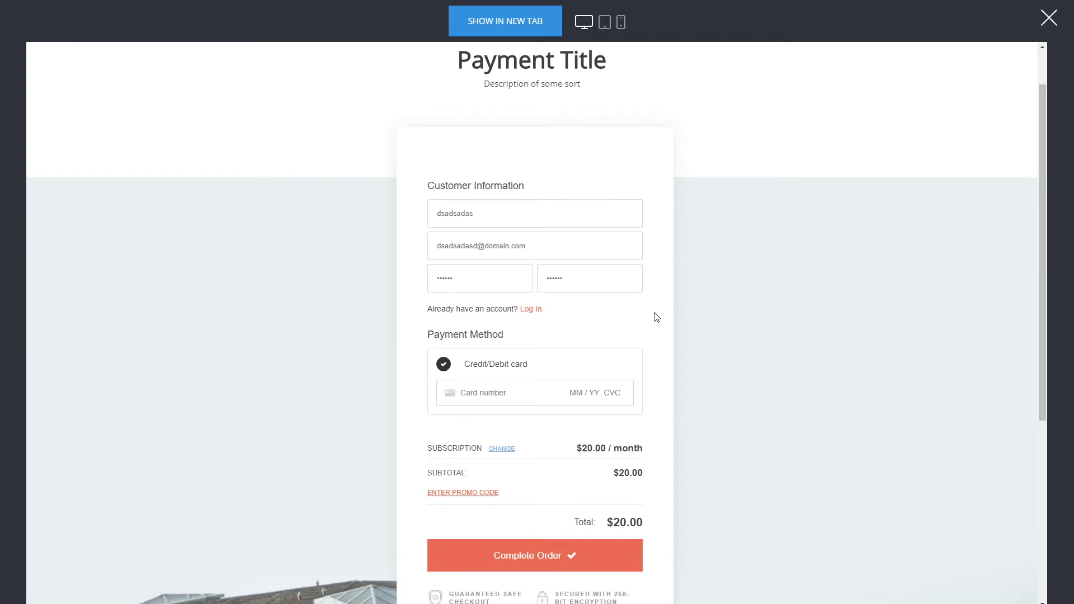
pyautogui.click(525, 392)
pyautogui.write('4242 4242 4242')
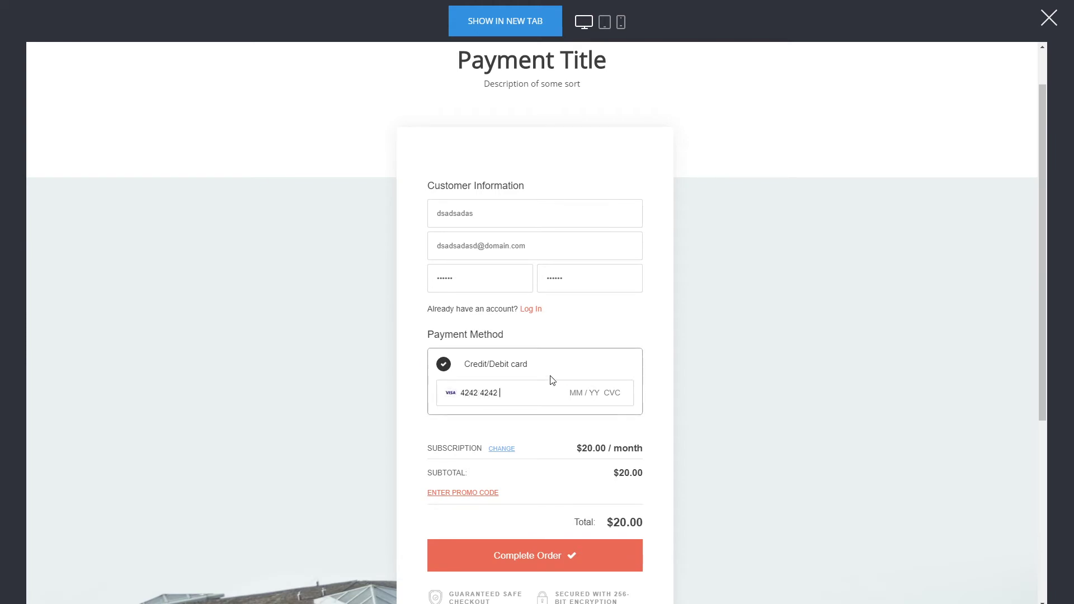
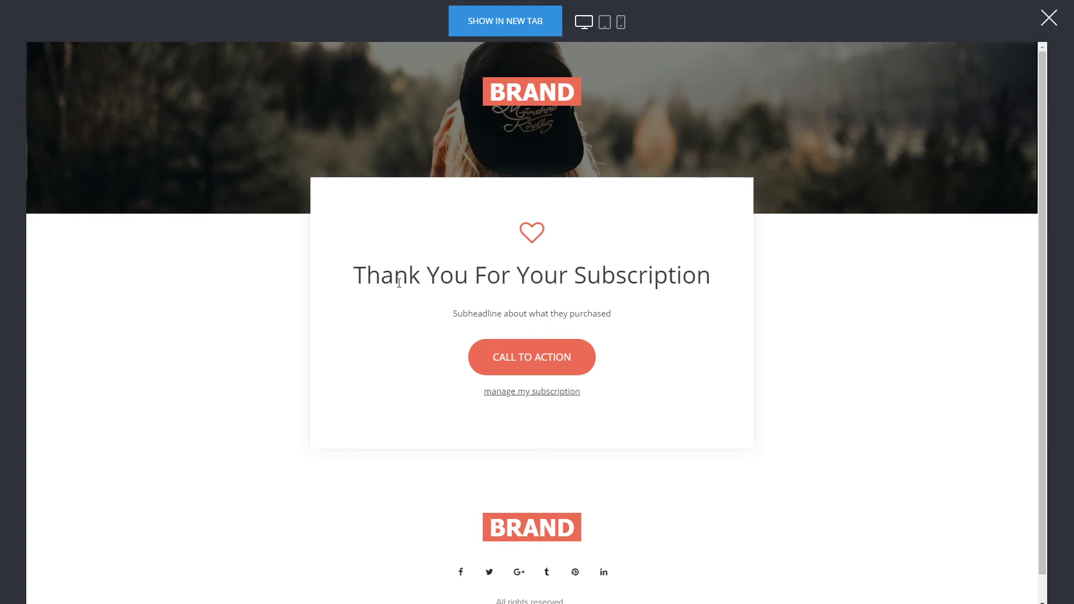
# Open My Subscriptions from the preview's 'manage my subscription' link and select the billing date text
pyautogui.click(542, 396)
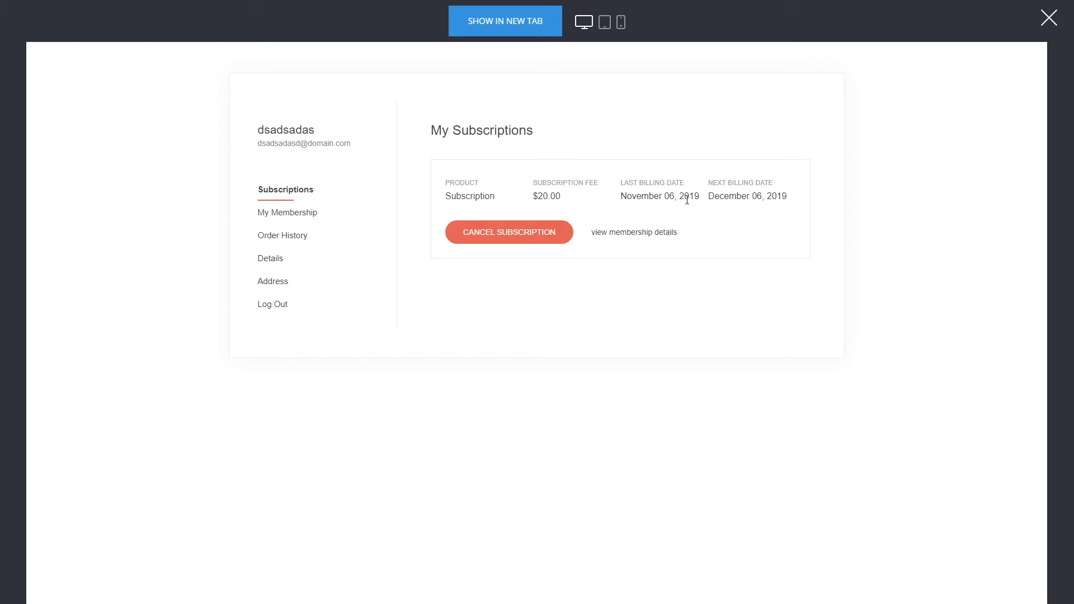
pyautogui.moveTo(709, 196); pyautogui.dragTo(787, 197)
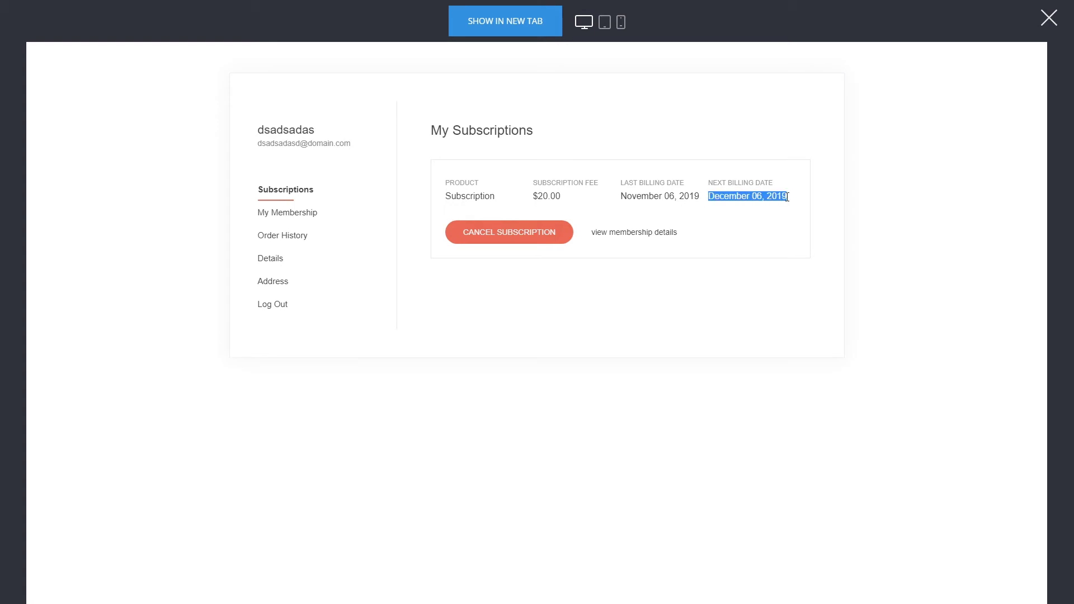
pyautogui.click(785, 197)
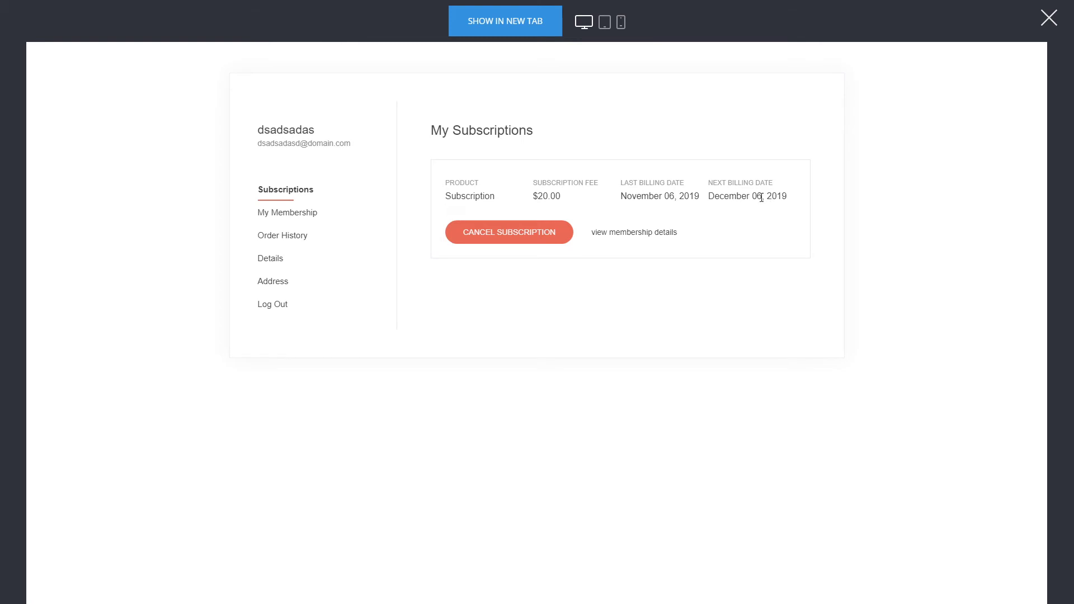
pyautogui.moveTo(762, 198); pyautogui.dragTo(735, 197)
# Review the My Membership and Order History pages, expanding the completed order's details
pyautogui.click(677, 196)
pyautogui.click(270, 215)
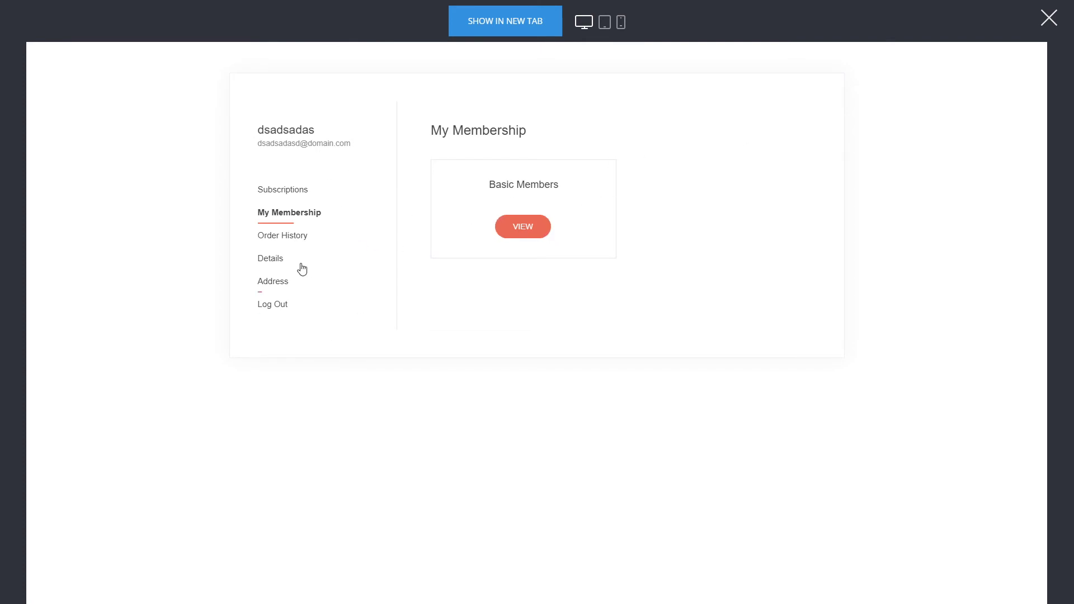
pyautogui.click(286, 239)
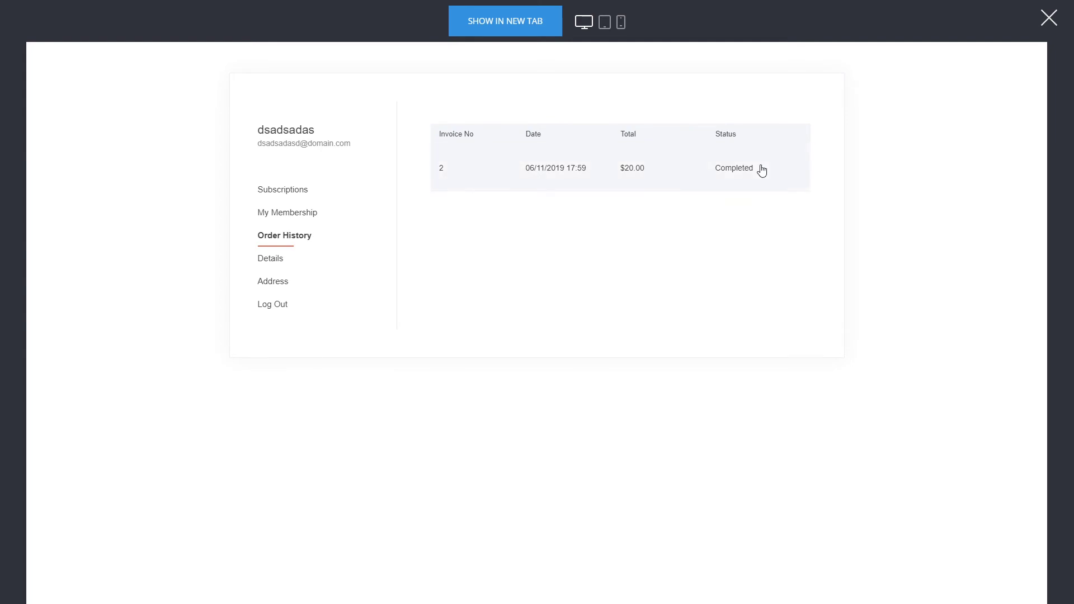
pyautogui.click(761, 168)
pyautogui.click(715, 168)
# Check the Details and Subscriptions pages, then view the Basic Members membership content
pyautogui.click(272, 260)
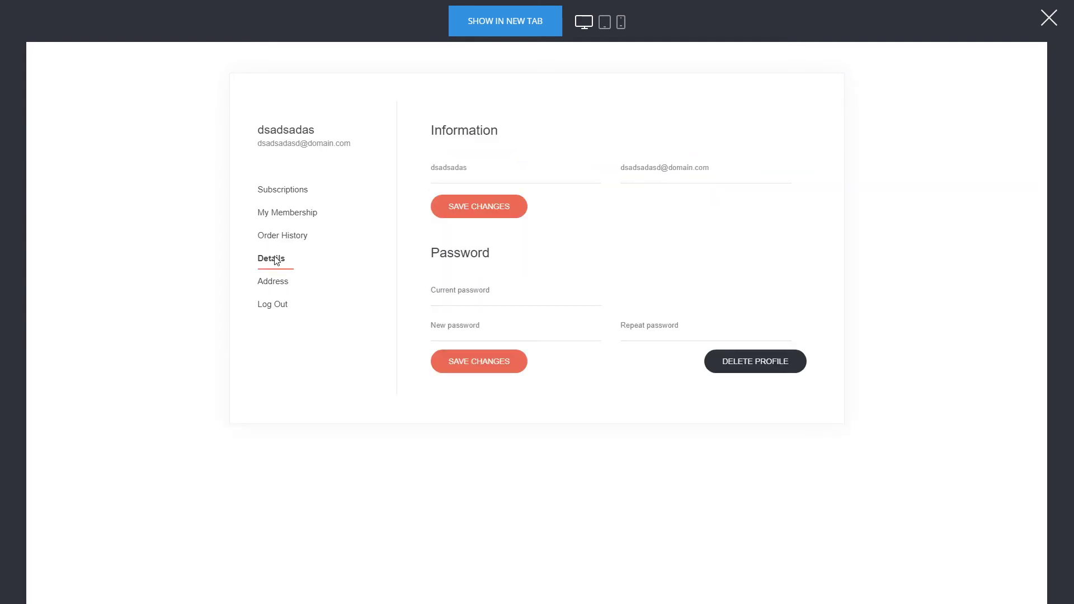
pyautogui.click(285, 191)
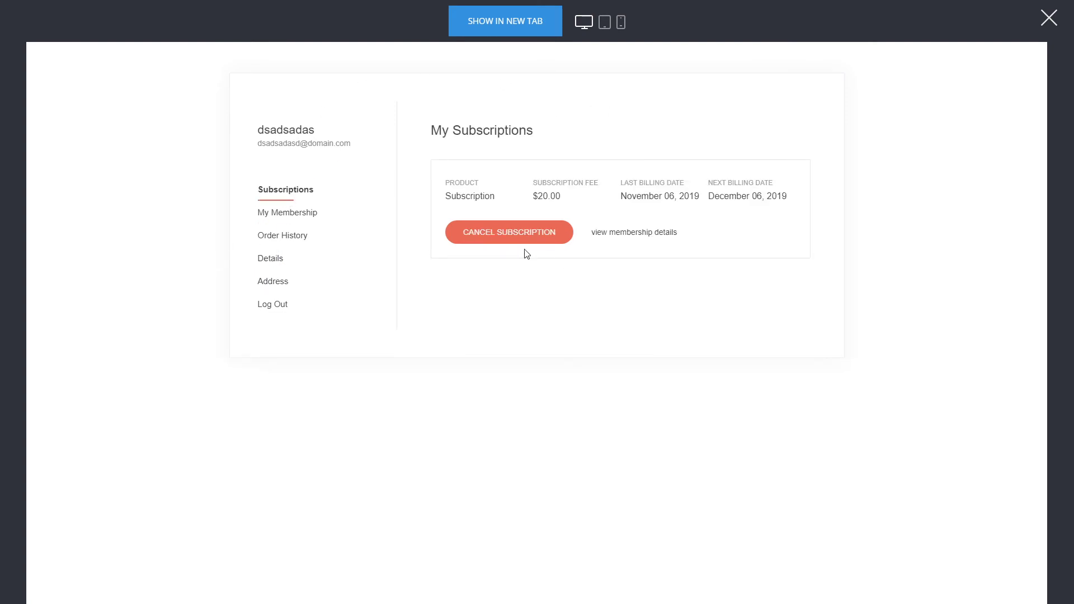
pyautogui.click(296, 217)
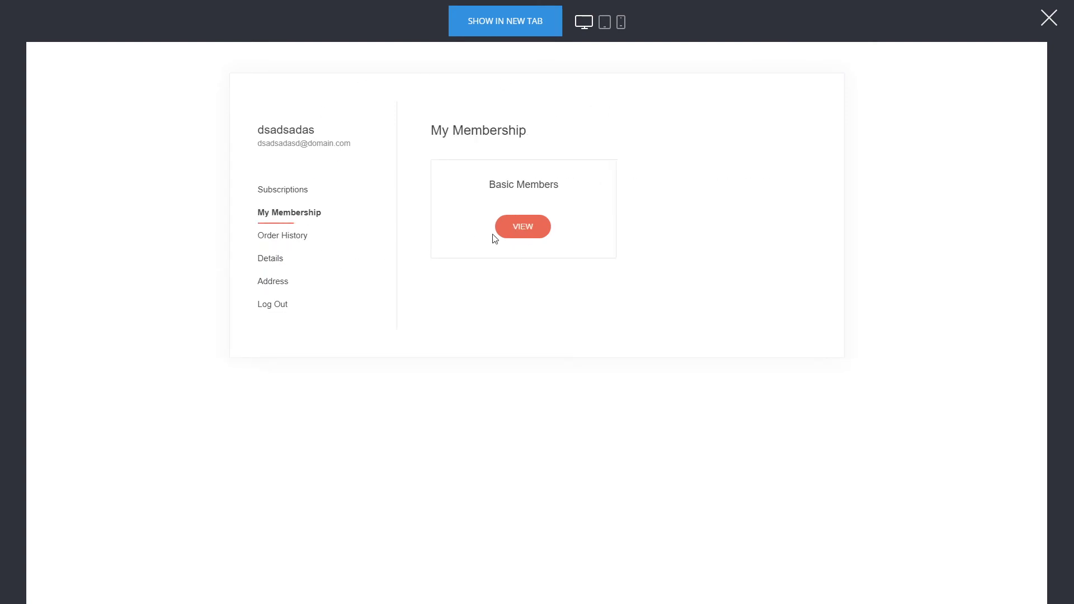
pyautogui.click(539, 230)
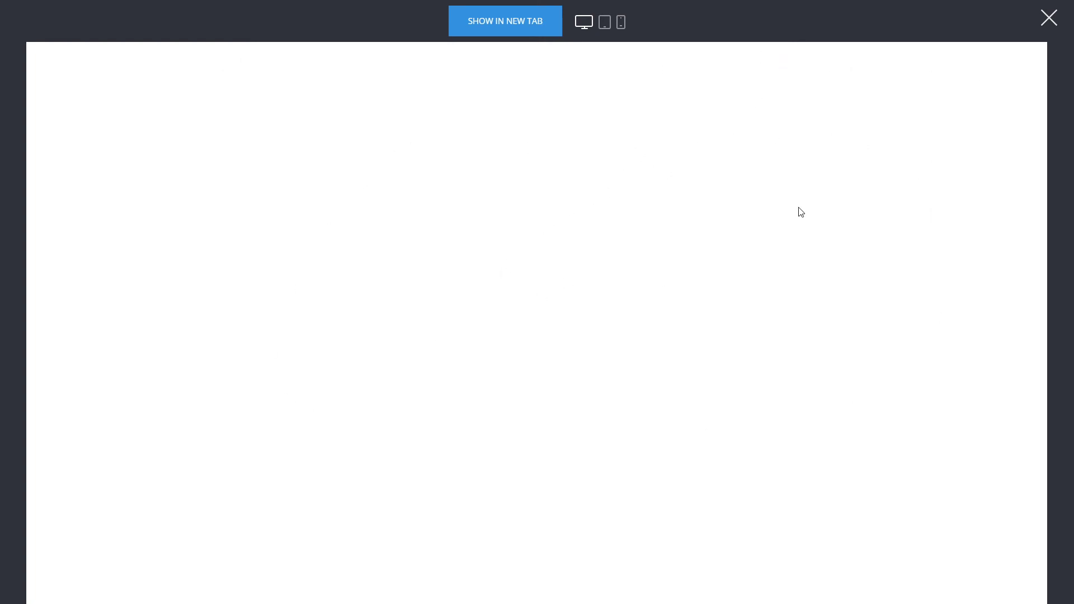
# Close the page preview and bring up the funnel's steps panel
pyautogui.click(1048, 19)
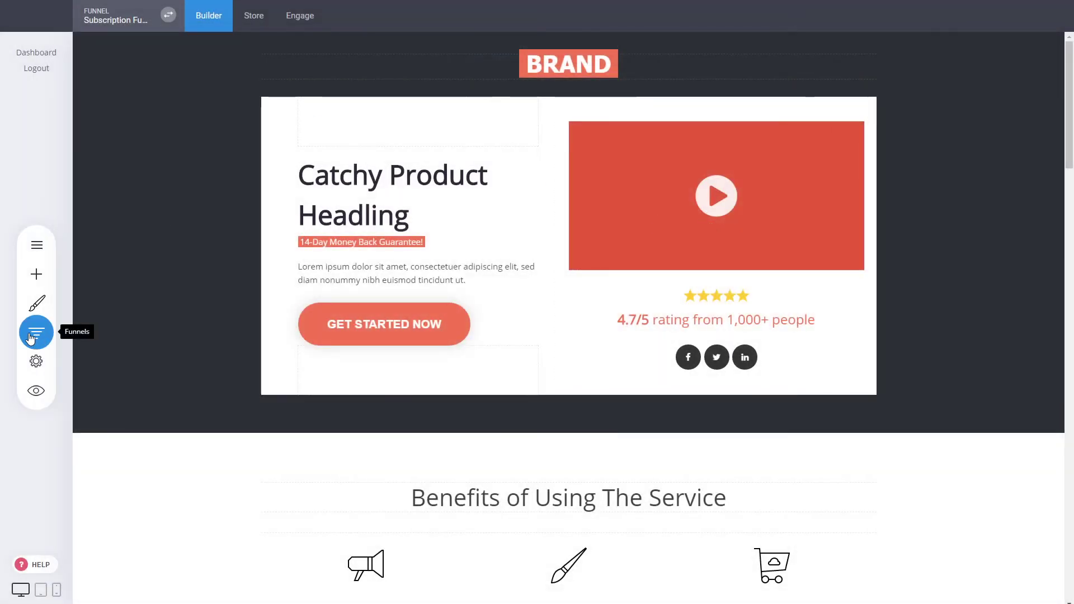
pyautogui.click(37, 333)
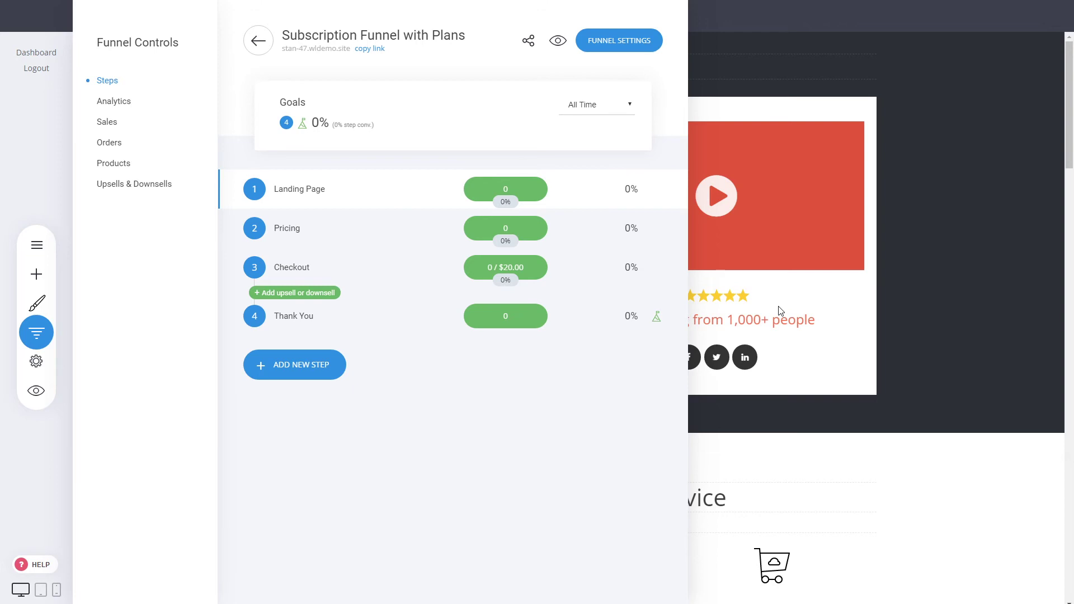
pyautogui.click(783, 309)
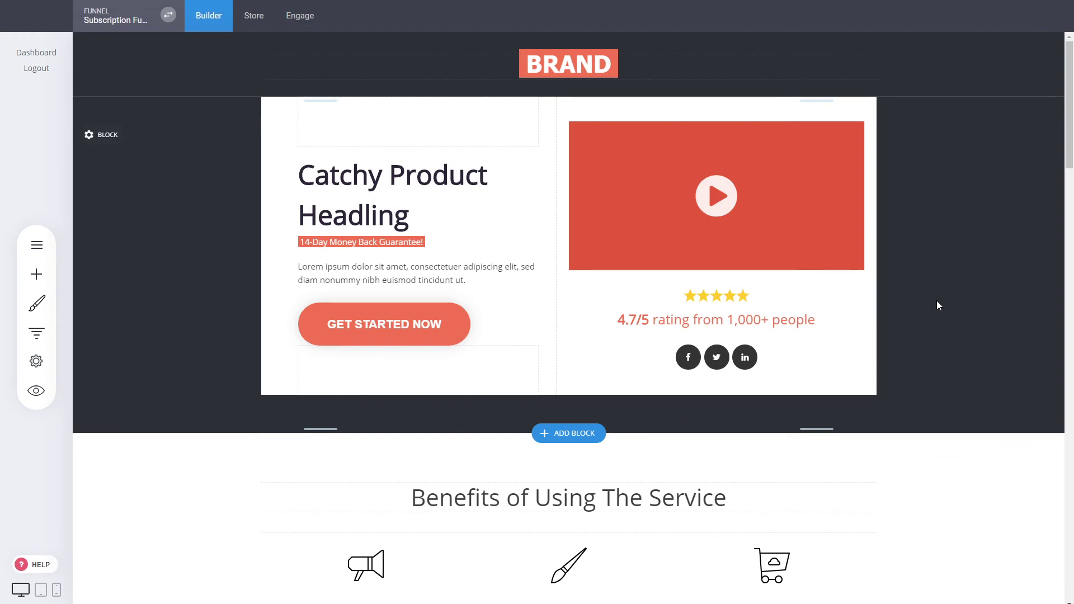
pyautogui.click(37, 322)
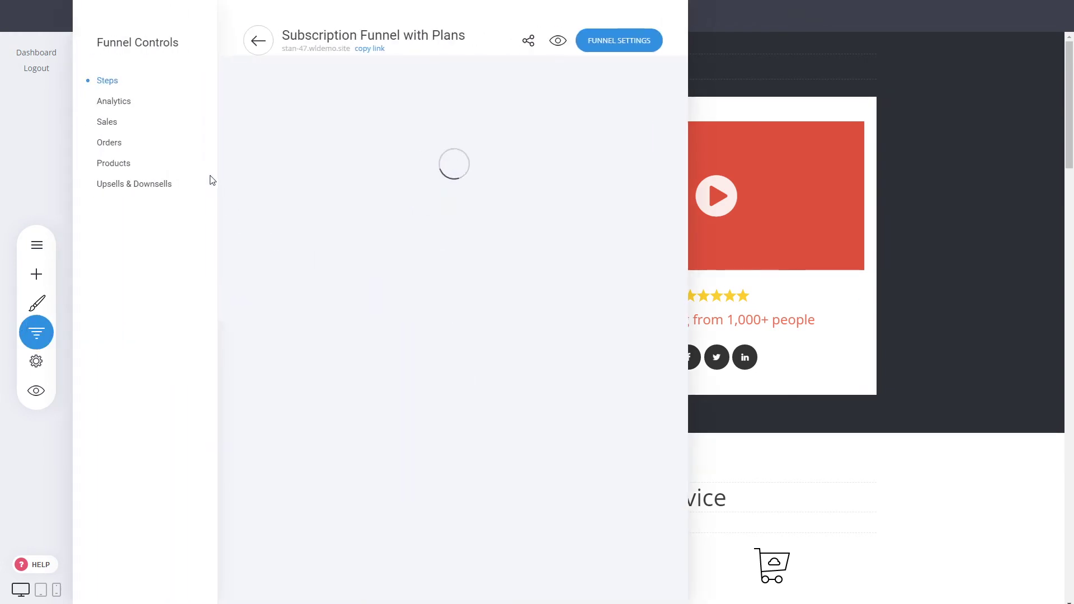
# Review the funnel's Products and Sales / Subscriptions stats, then close the funnel panel
pyautogui.click(119, 165)
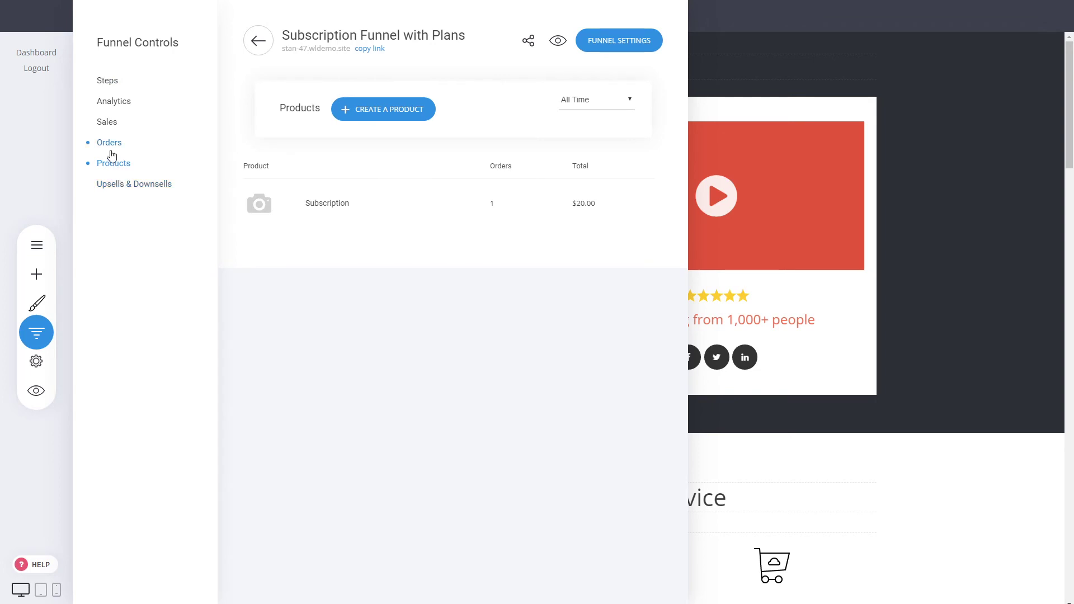
pyautogui.click(111, 122)
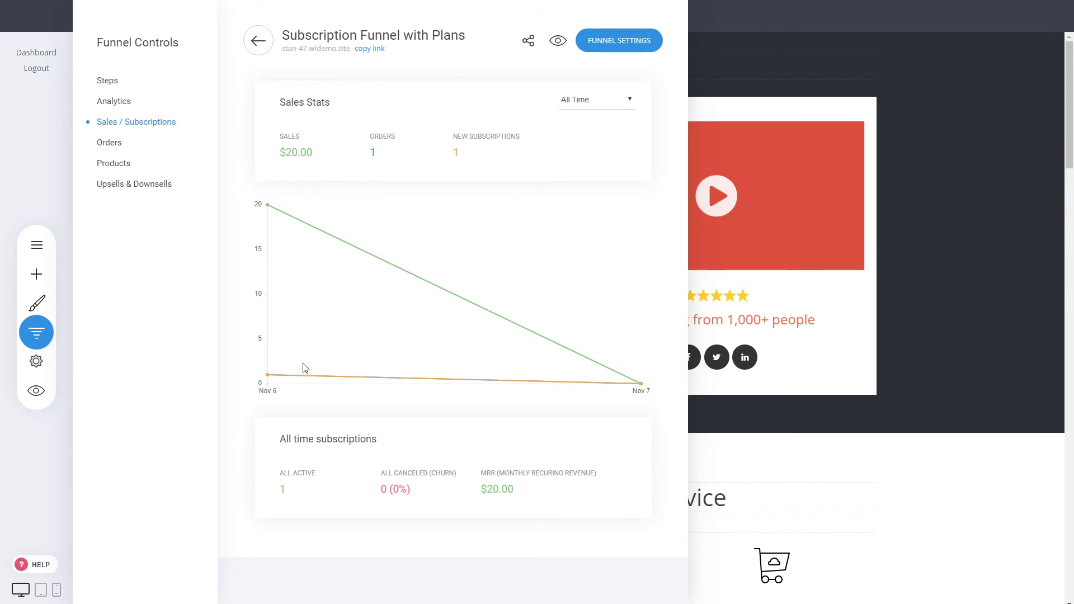
pyautogui.click(835, 235)
pyautogui.click(53, 334)
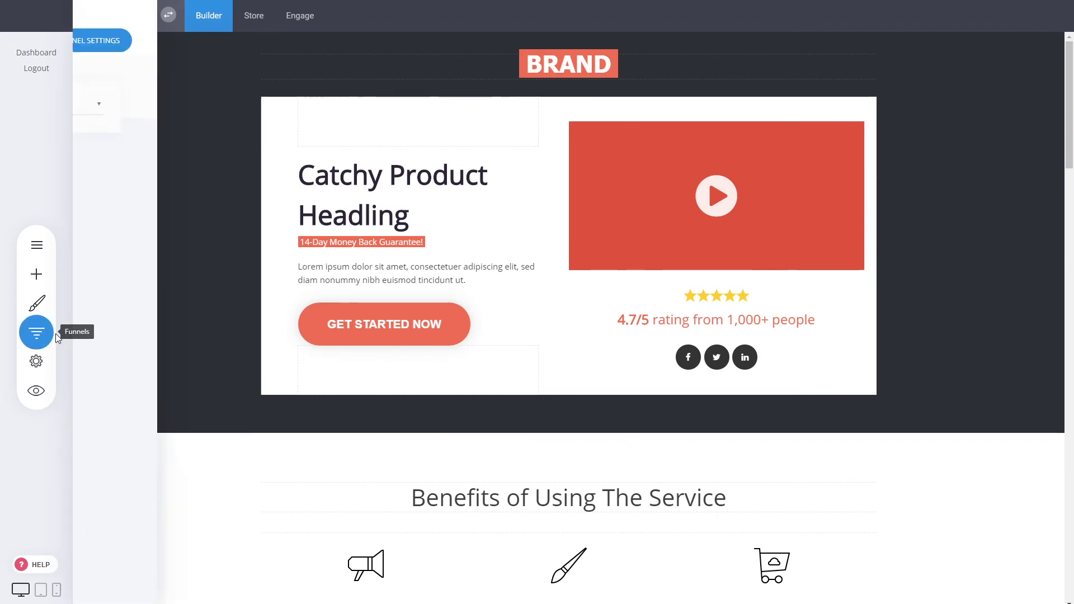
pyautogui.click(804, 252)
# Create a funnel from the Subscription with 1 Product template, named 'Subscription with 1 Product'
pyautogui.click(138, 30)
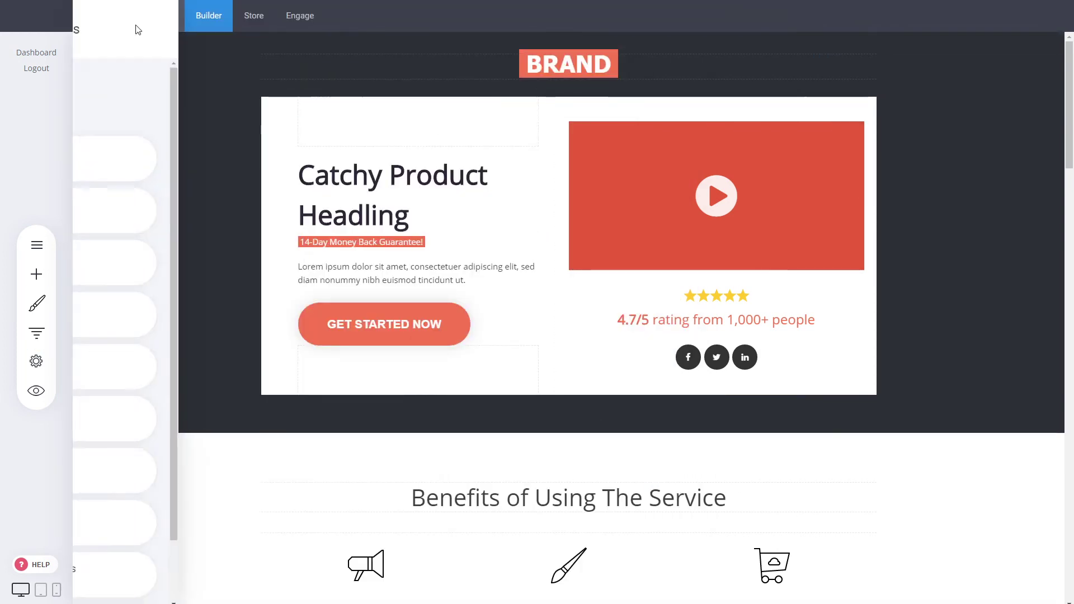
pyautogui.click(245, 108)
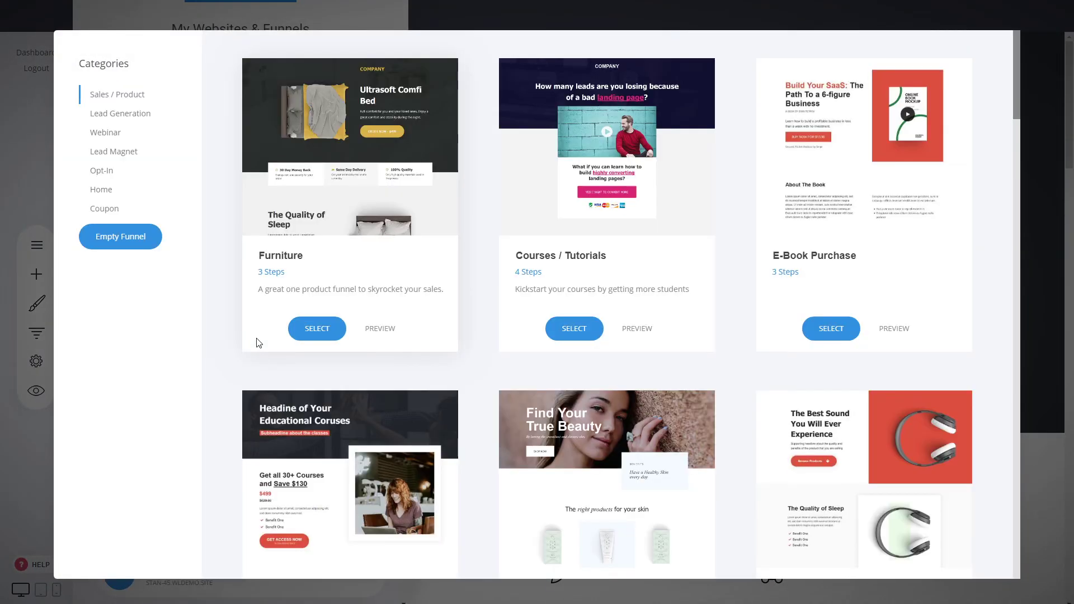
pyautogui.scroll(-15, 243, 283)
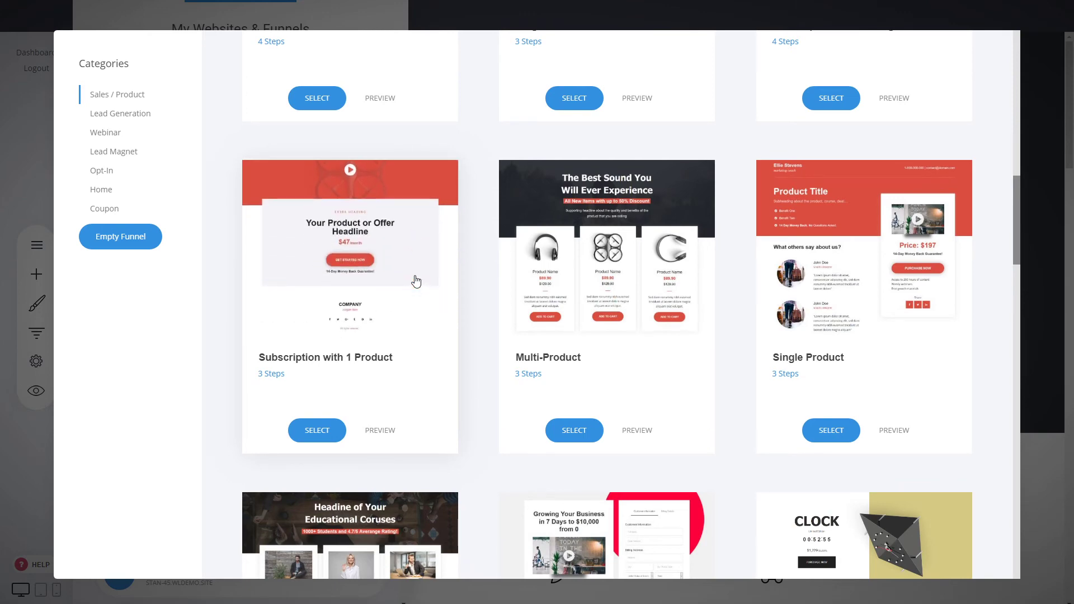
pyautogui.click(416, 281)
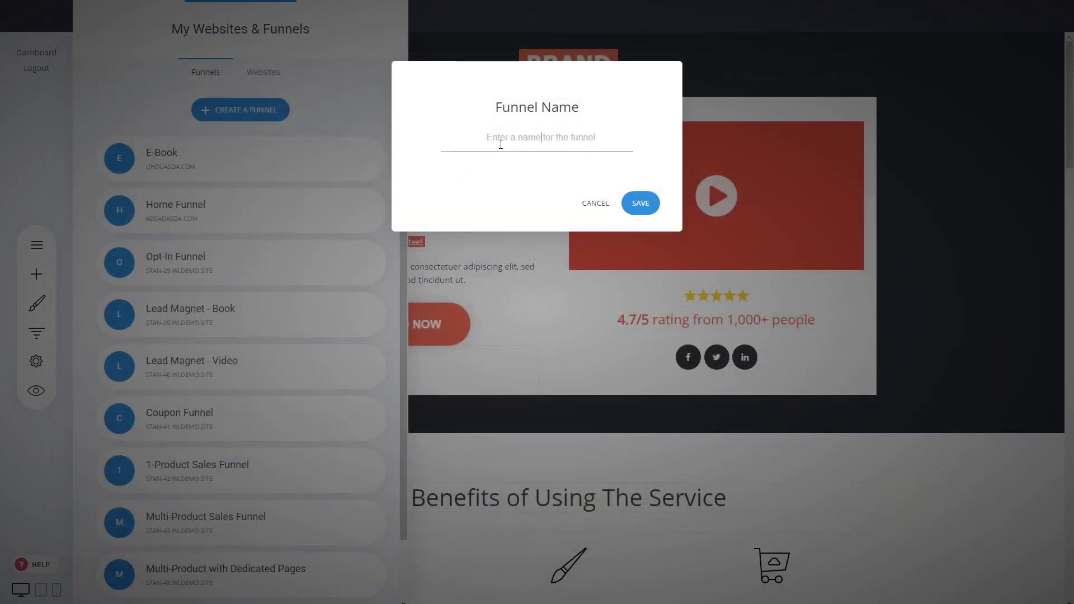
pyautogui.write('Subscription w')
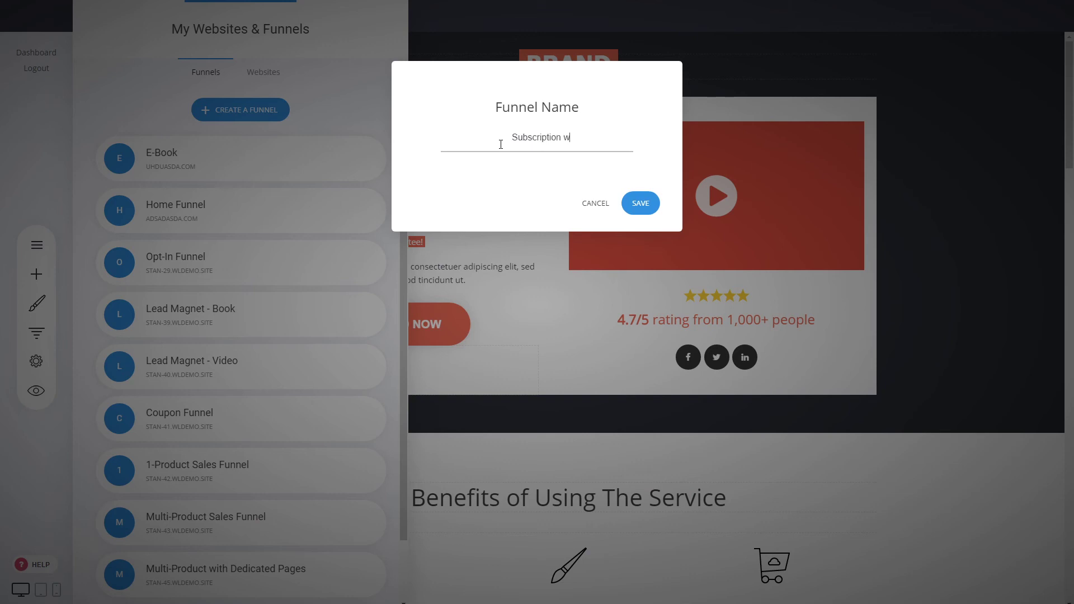
pyautogui.write('ith 1 Product')
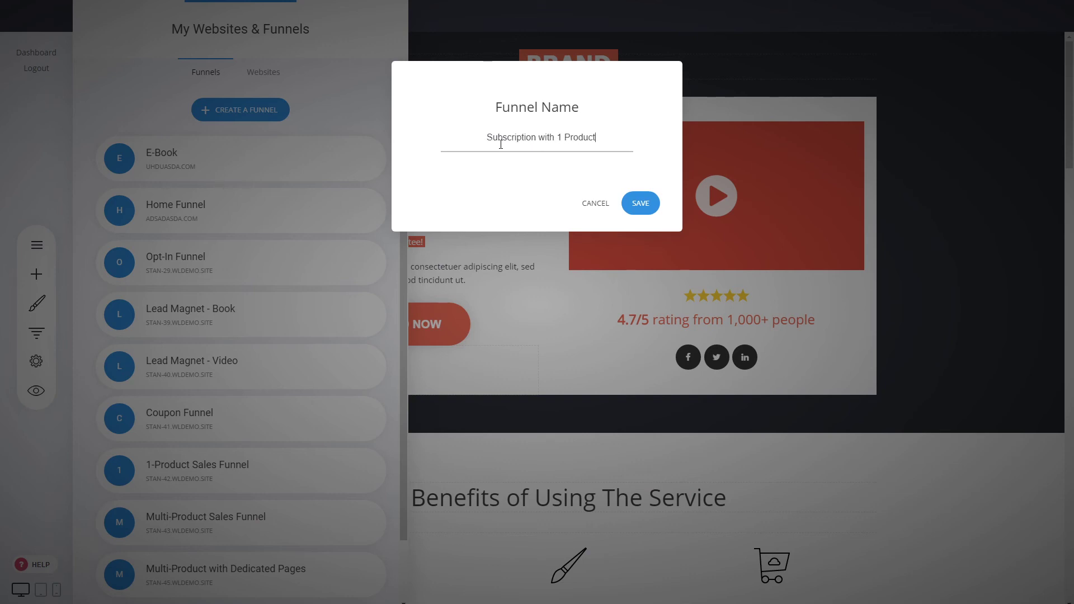
pyautogui.click(645, 208)
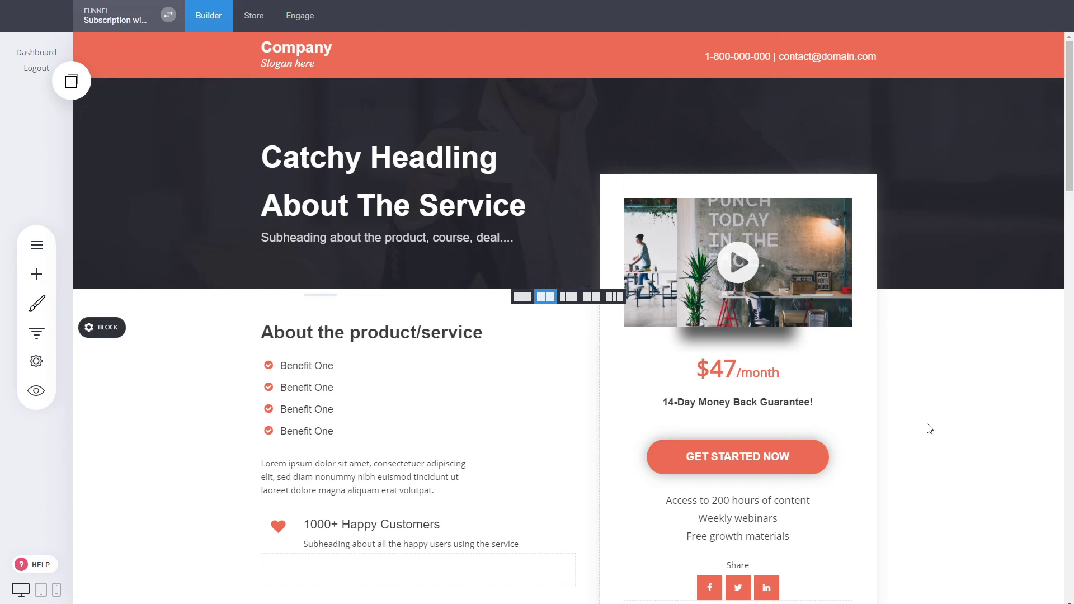
pyautogui.scroll(-1, 828, 469)
pyautogui.scroll(1, 472, 104)
pyautogui.scroll(-4, 919, 428)
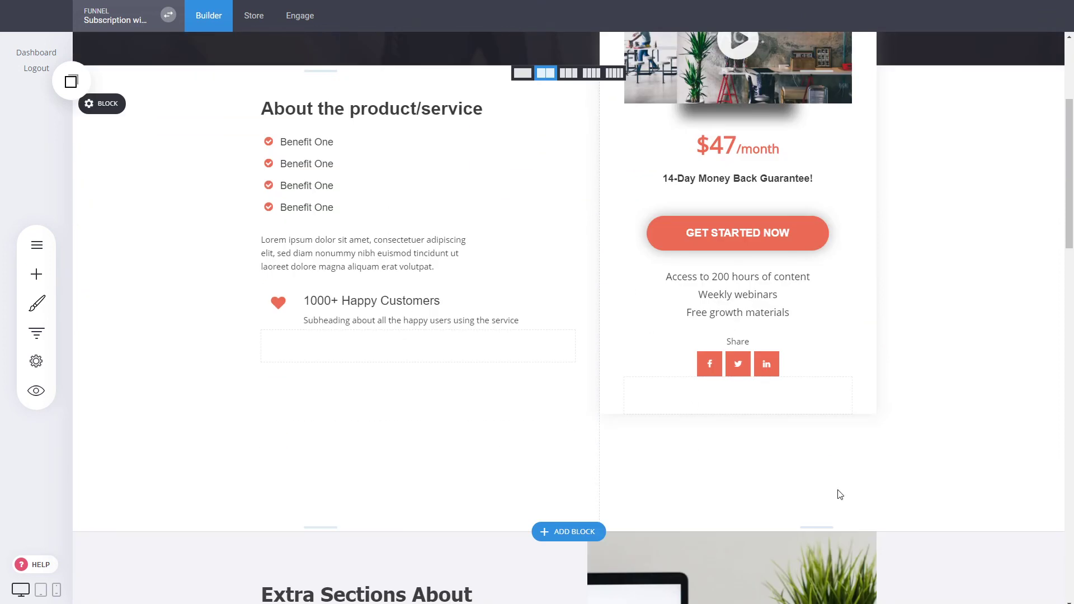
pyautogui.scroll(-3, 1071, 185)
pyautogui.scroll(-3, 1007, 223)
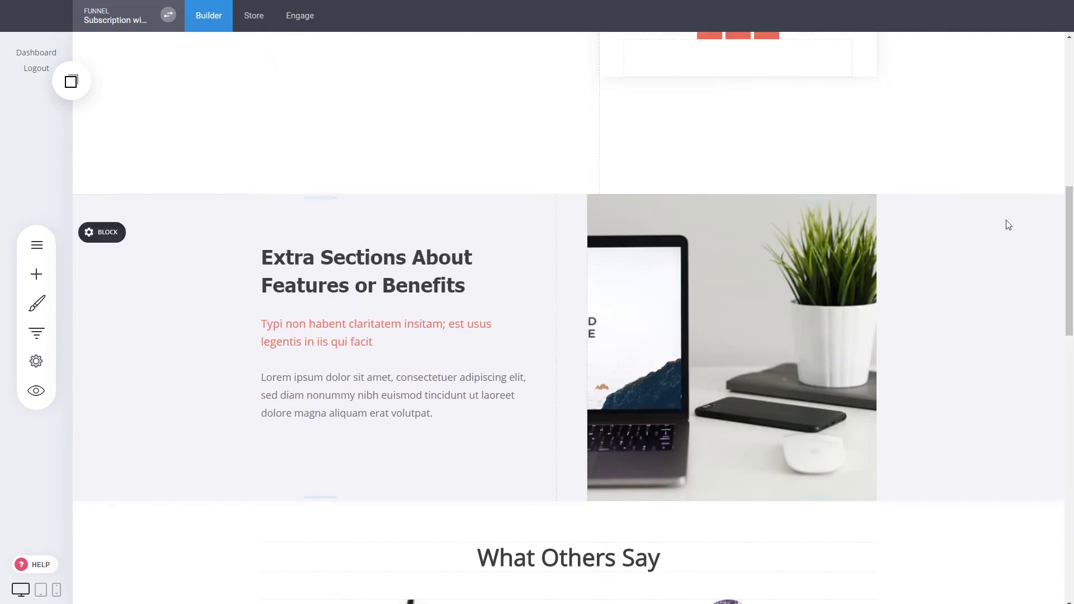
pyautogui.scroll(-6, 644, 385)
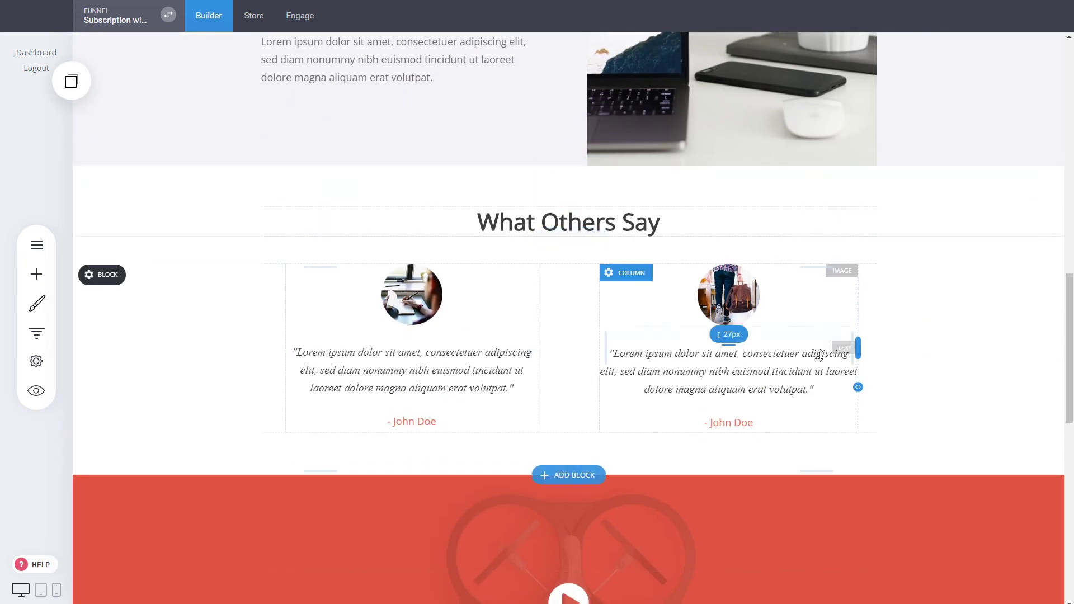
pyautogui.scroll(-5, 643, 385)
pyautogui.scroll(-4, 986, 382)
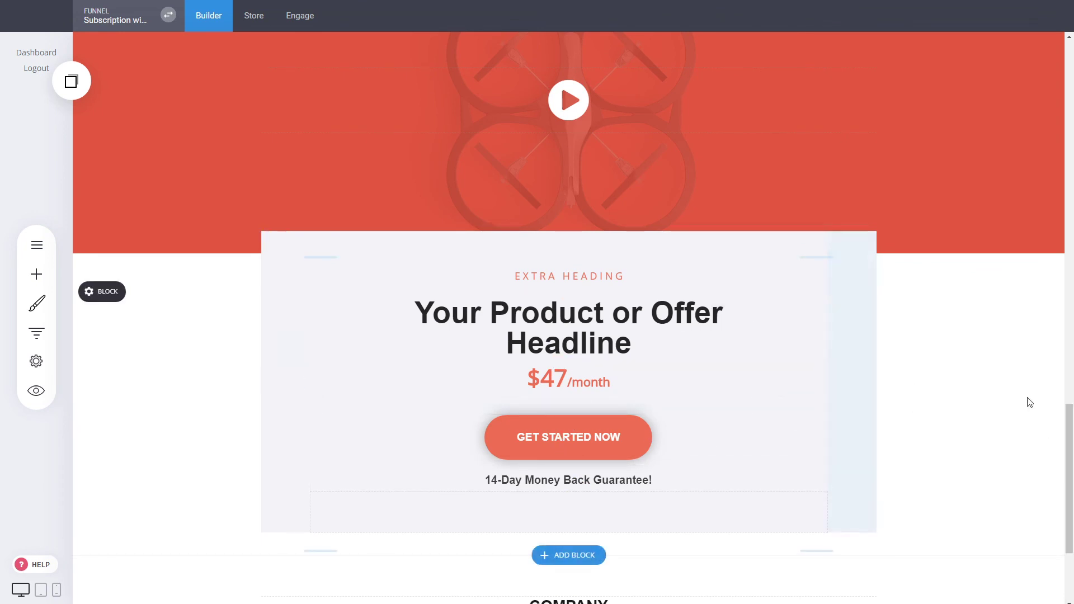
pyautogui.scroll(-3, 1066, 442)
pyautogui.scroll(5, 1070, 392)
pyautogui.scroll(15, 1072, 384)
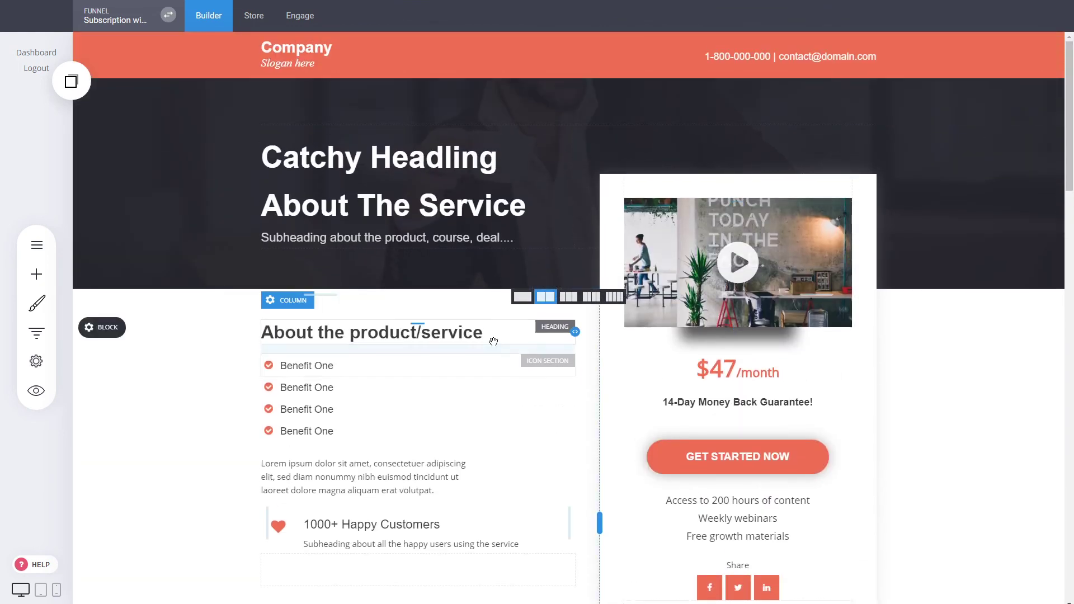
# Open the new funnel's Checkout step for editing, dismissing the landing page's A/B test options
pyautogui.click(36, 332)
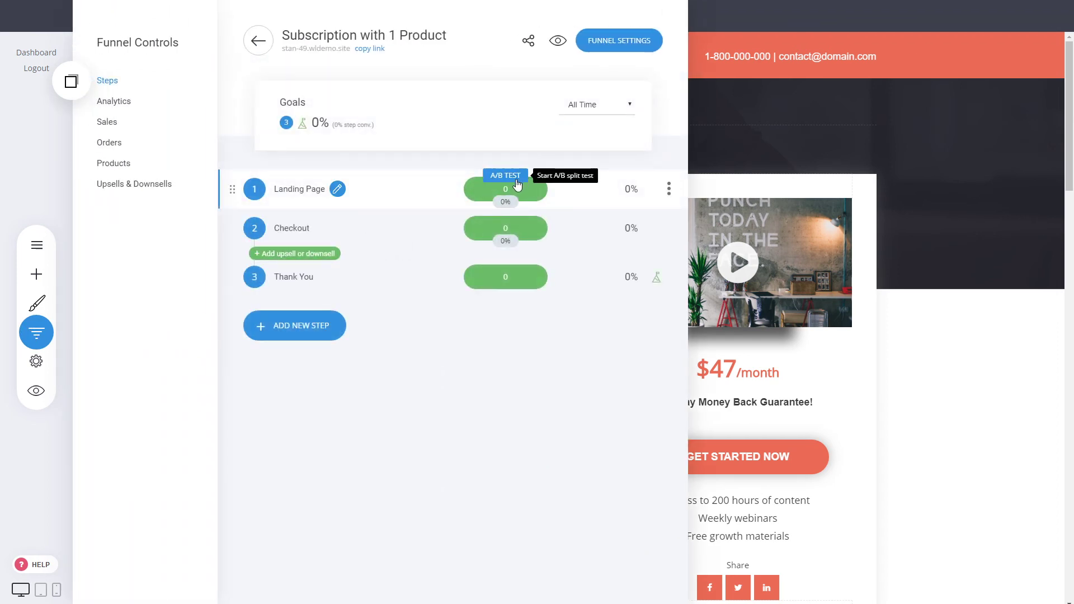
pyautogui.click(518, 185)
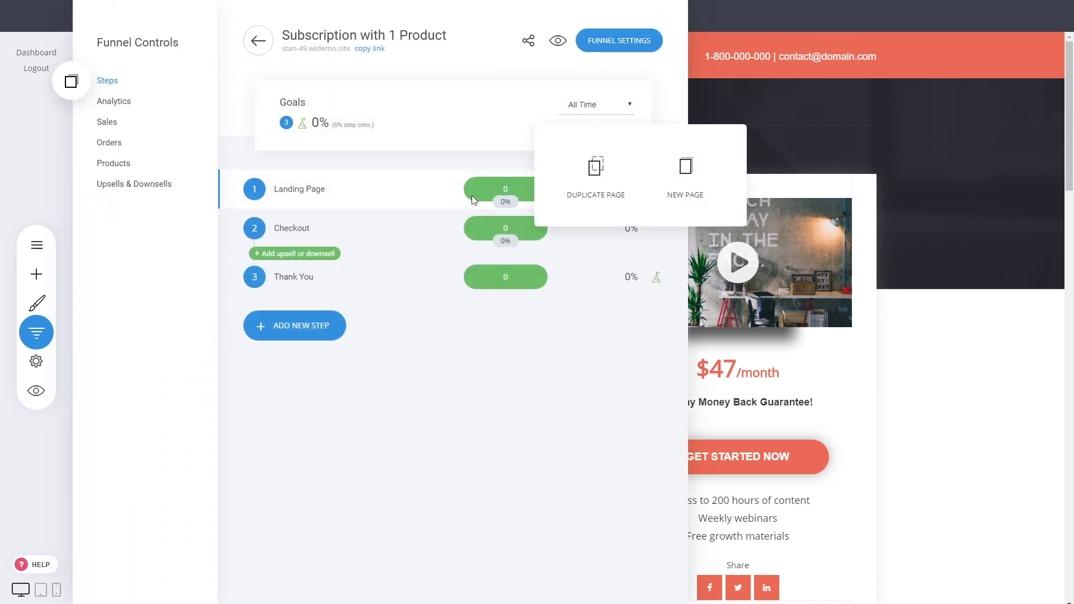
pyautogui.click(966, 368)
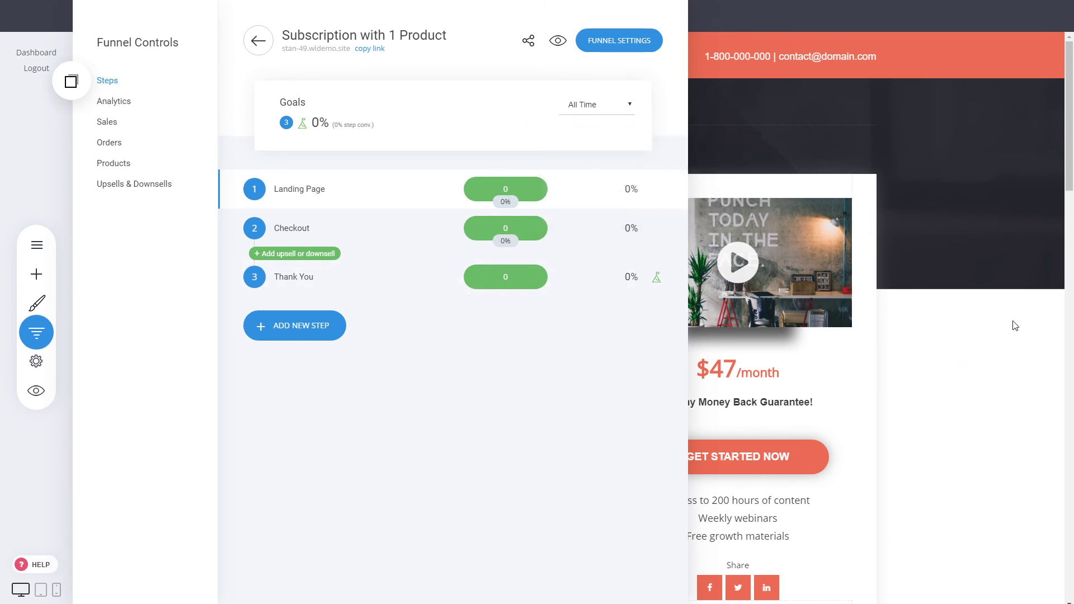
pyautogui.click(294, 232)
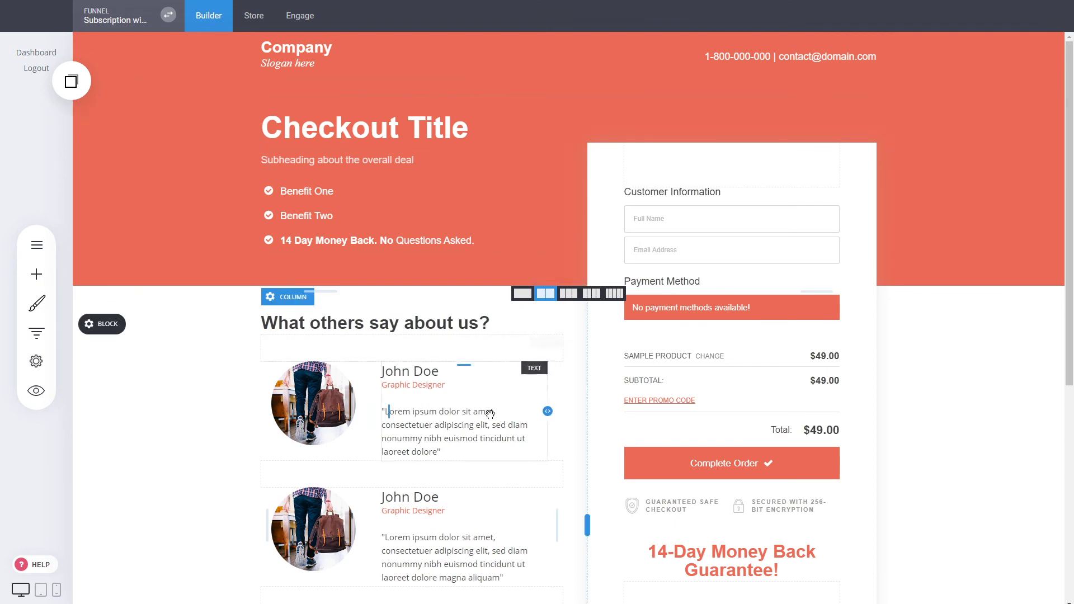
pyautogui.scroll(-5, 374, 417)
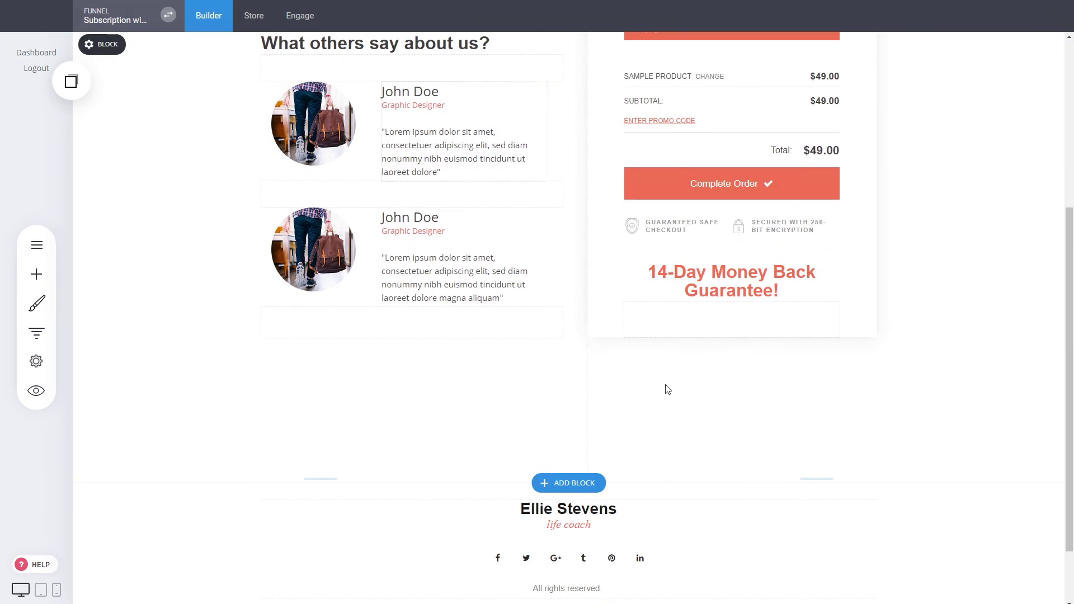
pyautogui.scroll(5, 666, 388)
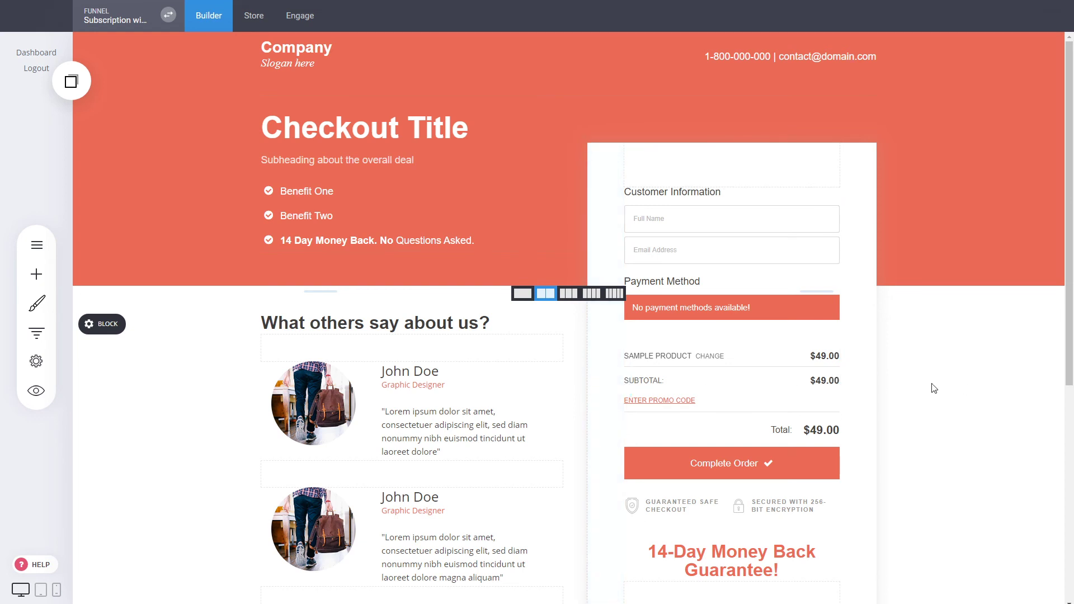
pyautogui.click(665, 177)
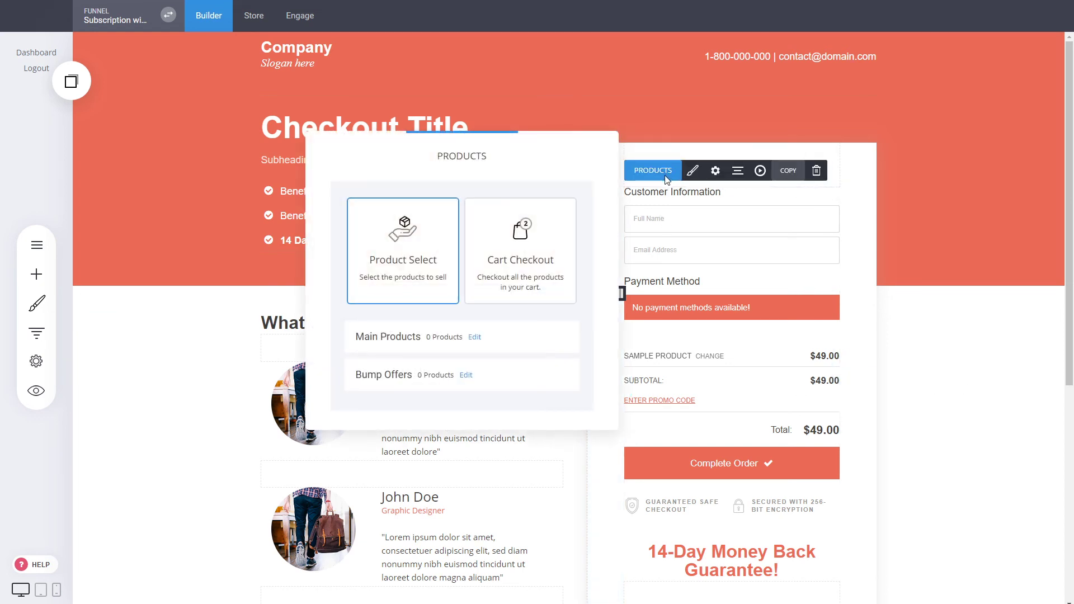
pyautogui.click(475, 338)
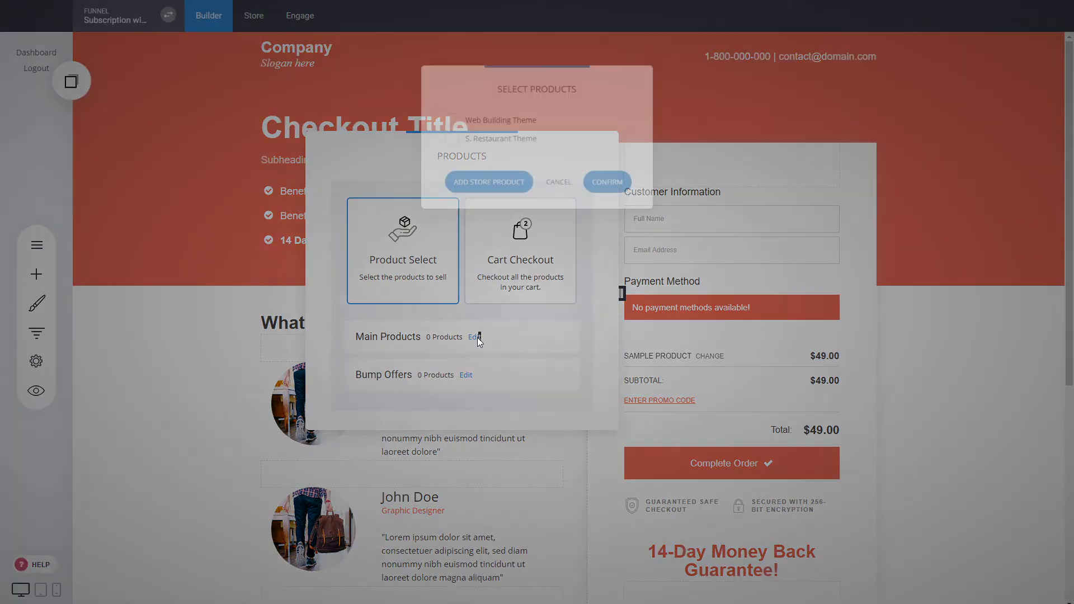
pyautogui.click(560, 185)
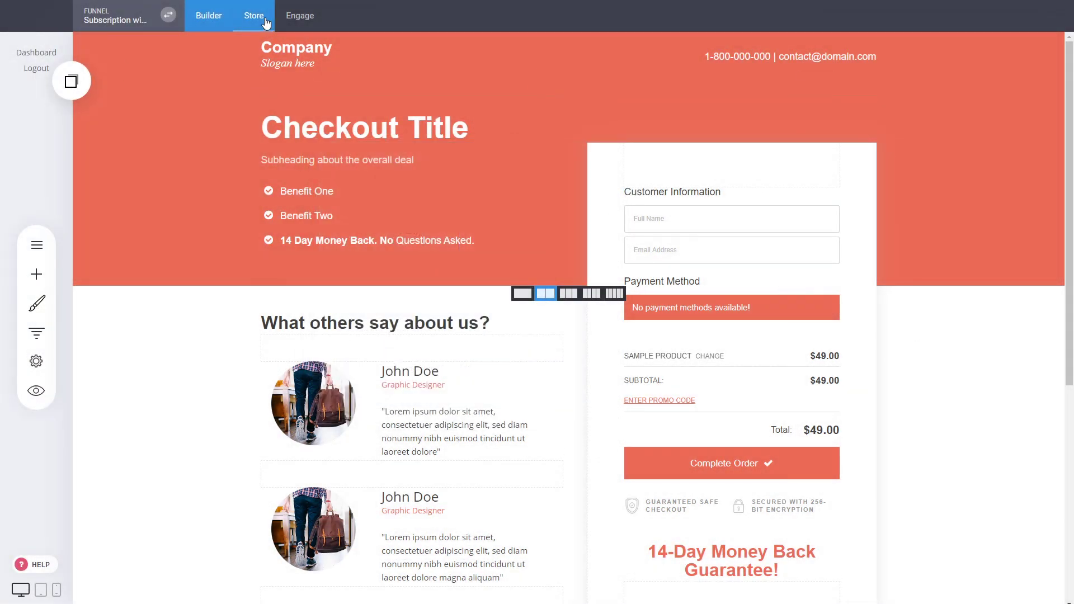
# Activate the online store, begin a new Service product, and return to the funnel's landing page
pyautogui.click(266, 22)
pyautogui.click(631, 232)
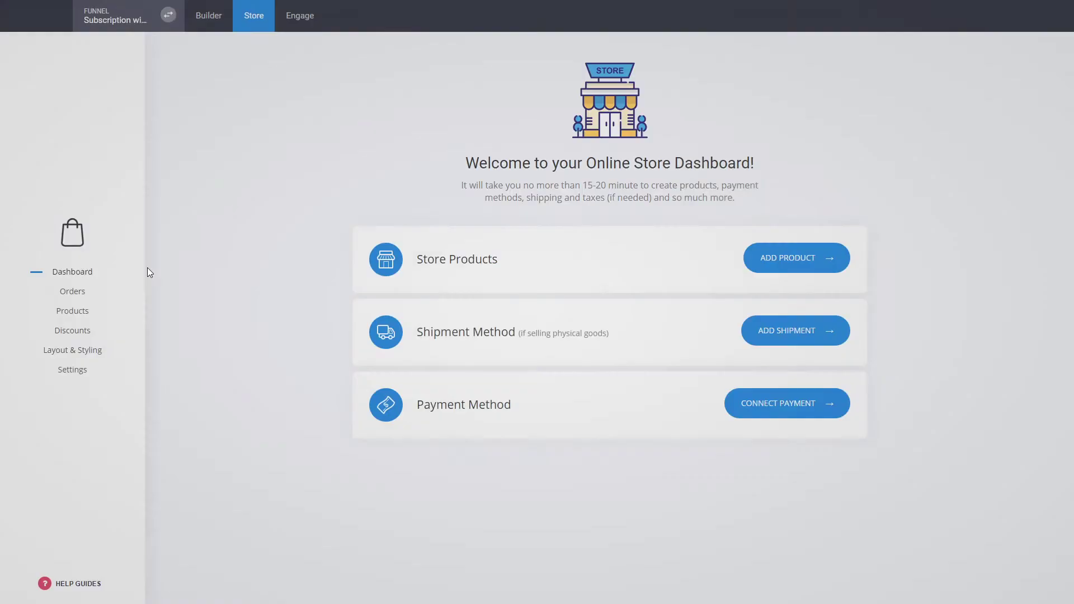
pyautogui.click(72, 311)
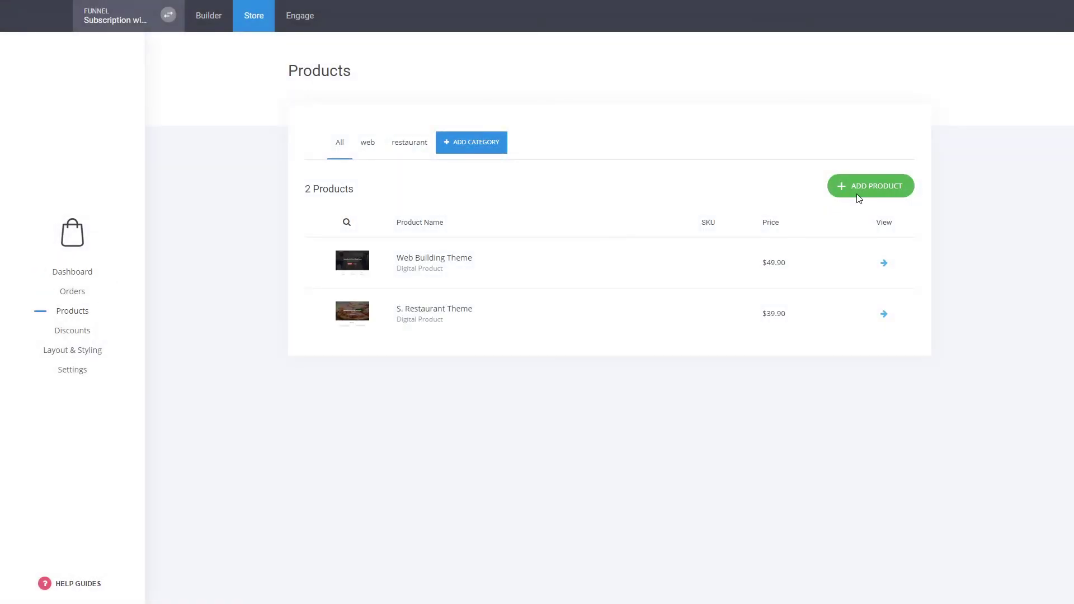
pyautogui.click(858, 195)
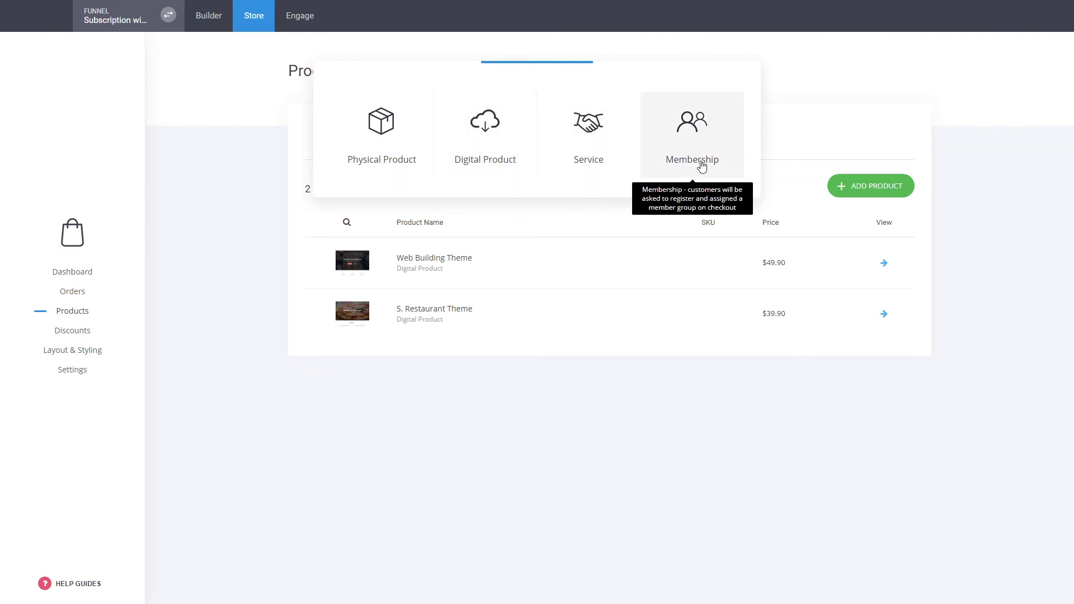
pyautogui.click(619, 160)
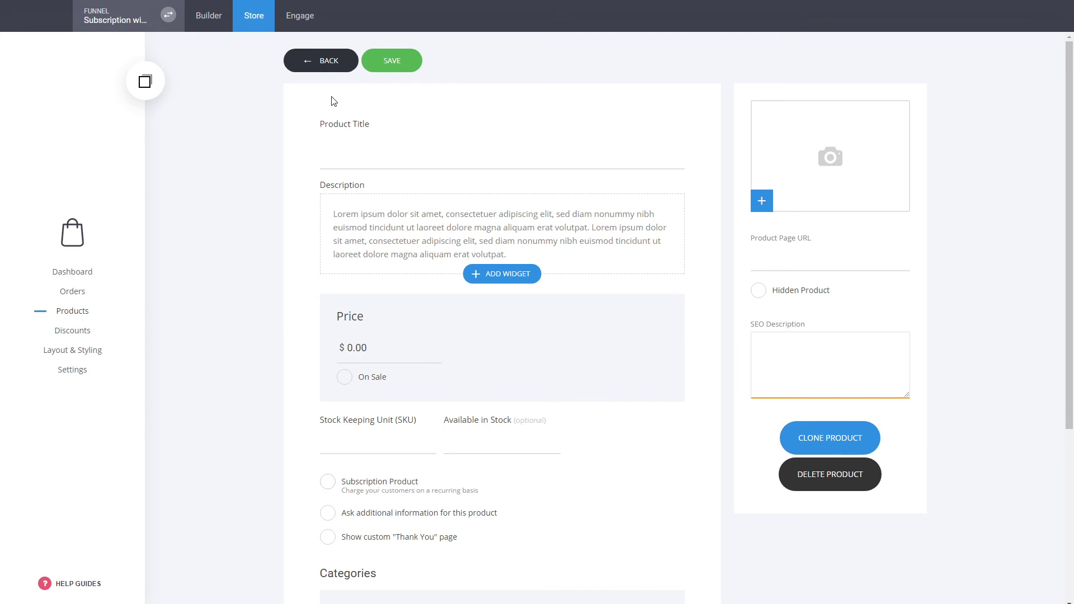
pyautogui.click(200, 21)
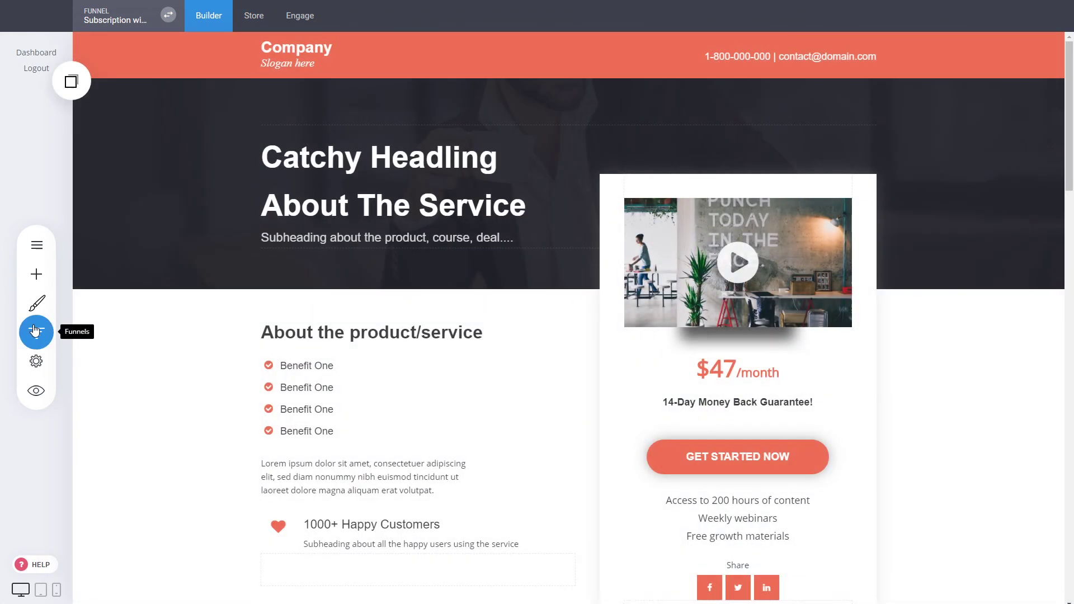
# Set S. Restaurant Theme ($39.90) as the checkout form's main product
pyautogui.click(35, 331)
pyautogui.click(294, 233)
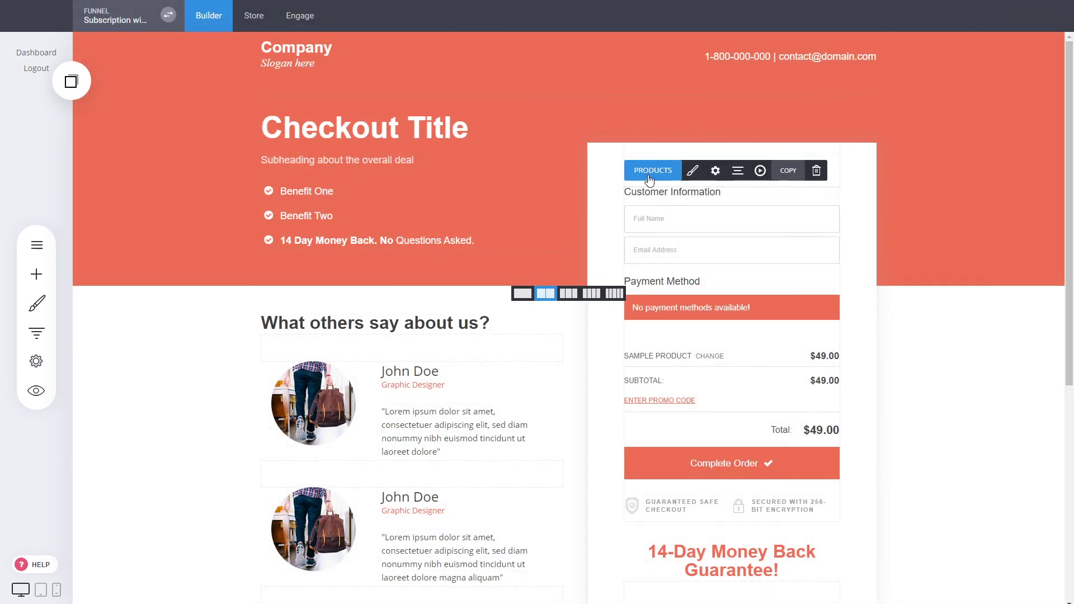
pyautogui.click(654, 171)
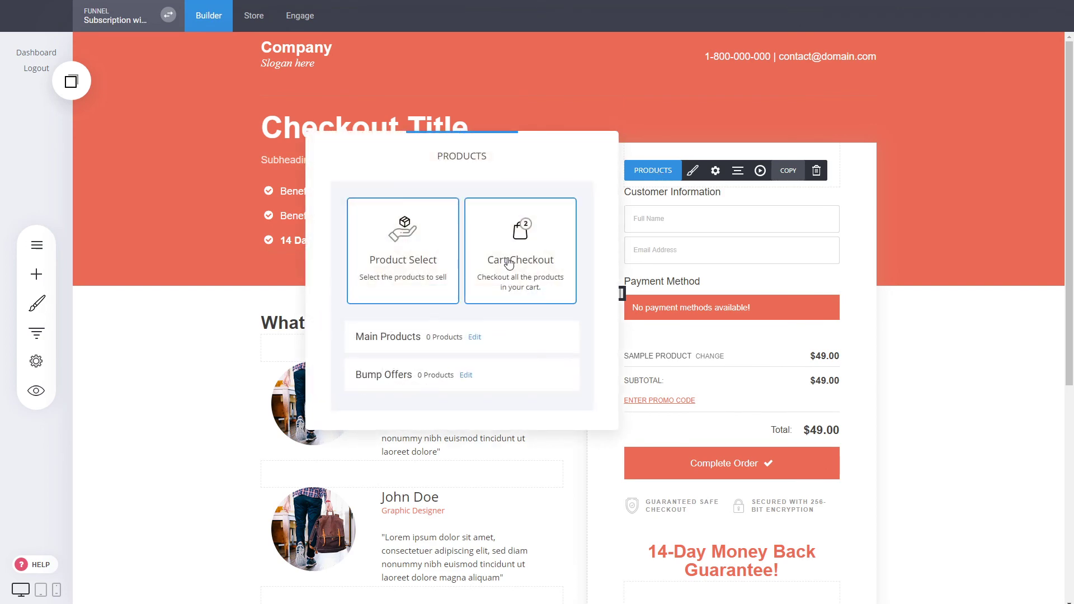
pyautogui.click(475, 338)
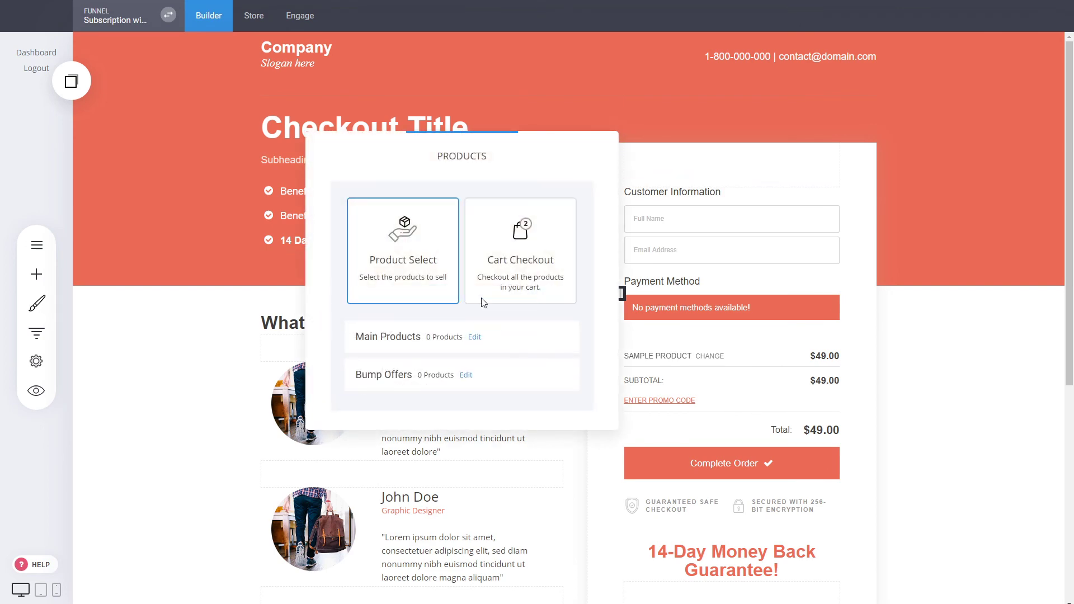
pyautogui.click(444, 142)
pyautogui.click(612, 183)
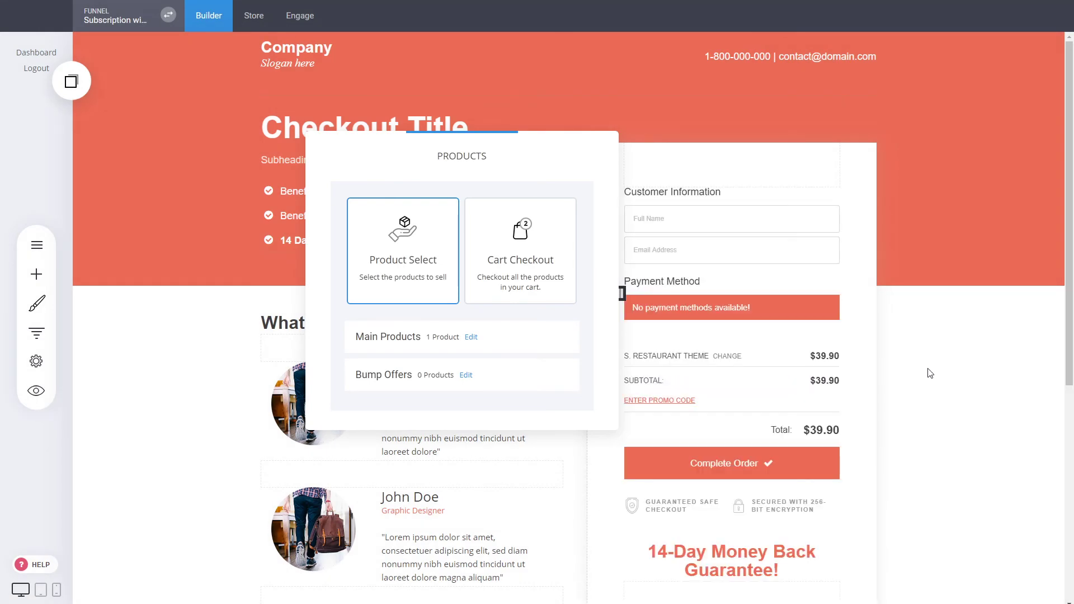
pyautogui.click(706, 349)
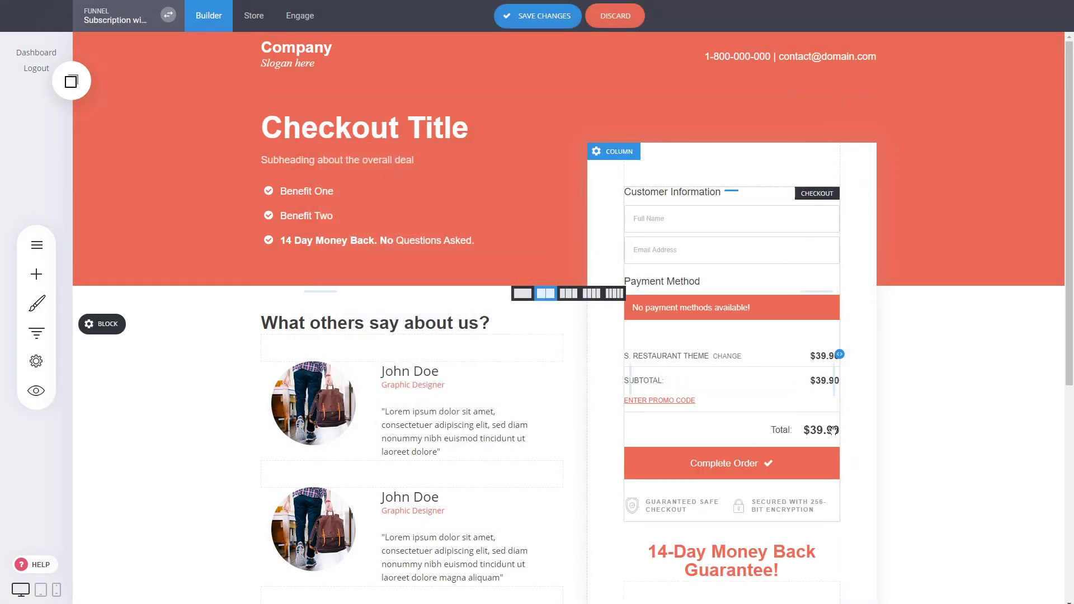
# Save the checkout page changes and show the funnel's steps list
pyautogui.scroll(-3, 840, 426)
pyautogui.scroll(3, 906, 419)
pyautogui.click(537, 15)
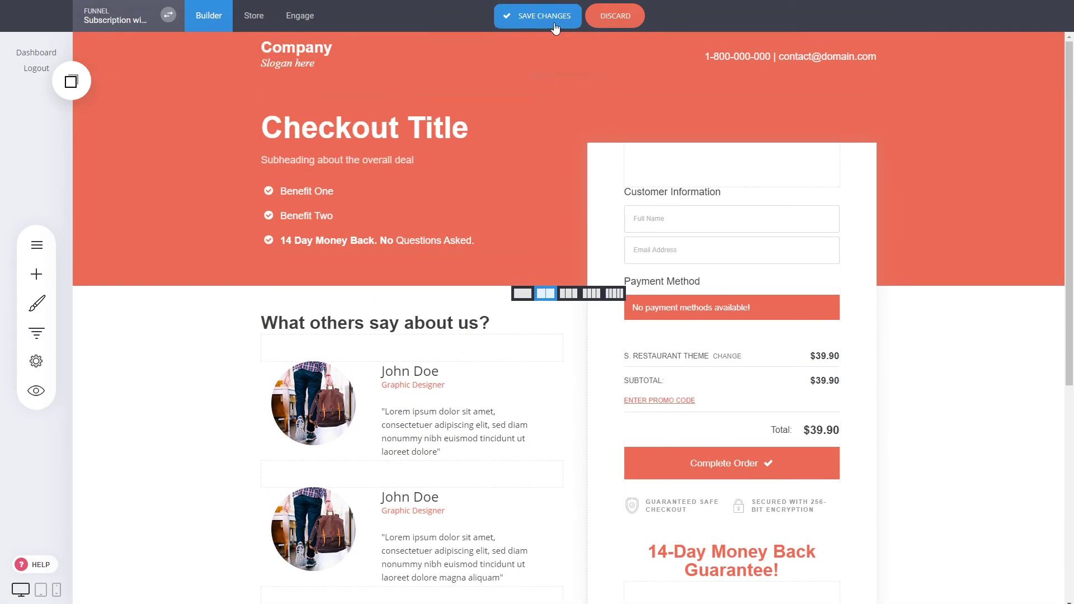
pyautogui.click(36, 333)
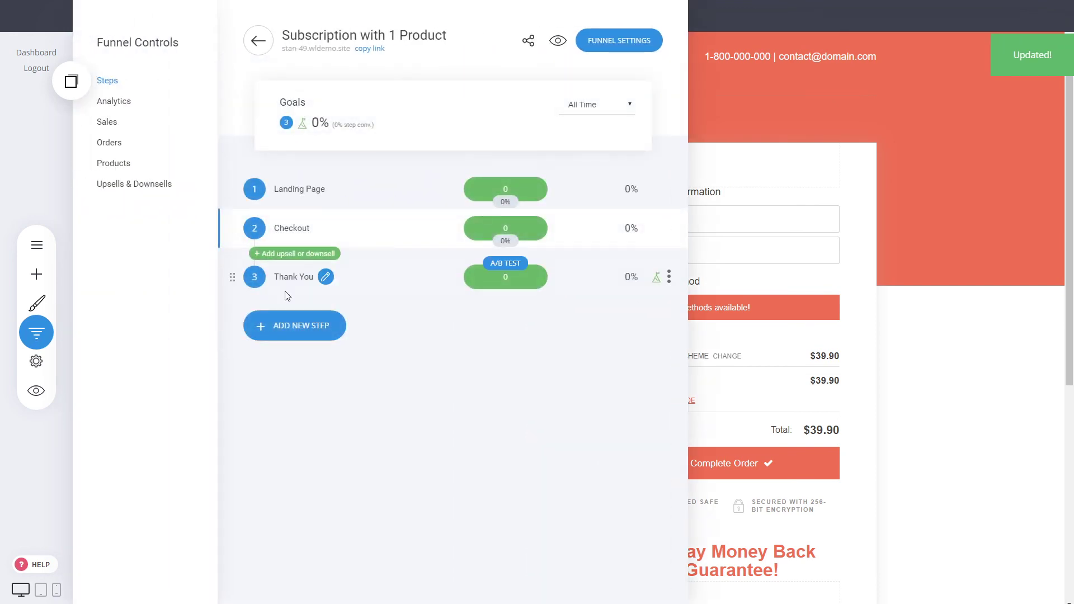
# Open the Thank You step, look over the Landing Page step, then return to Thank You
pyautogui.click(286, 281)
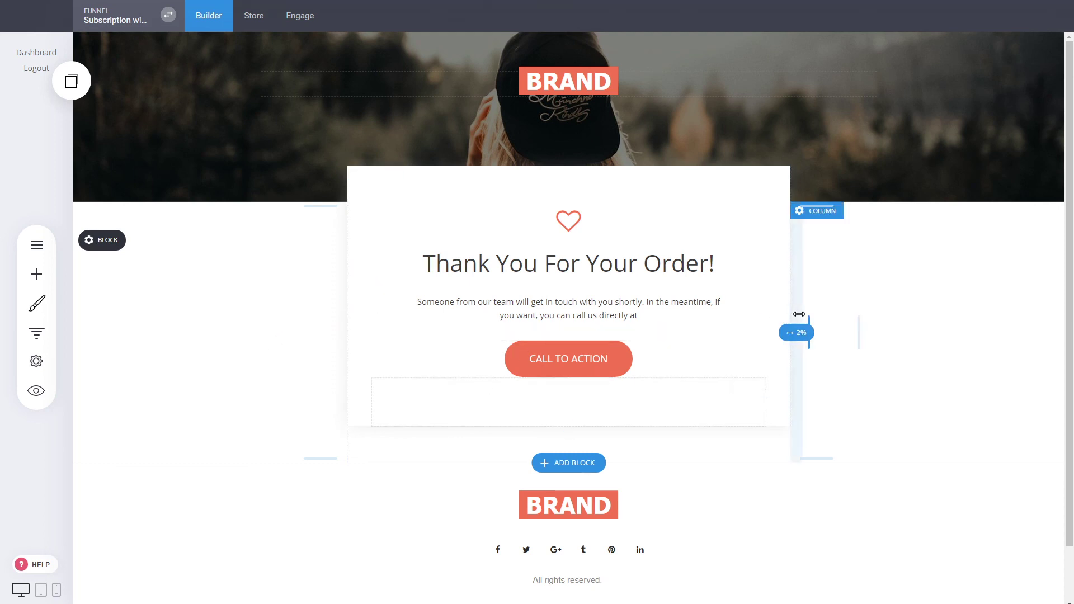
pyautogui.click(35, 332)
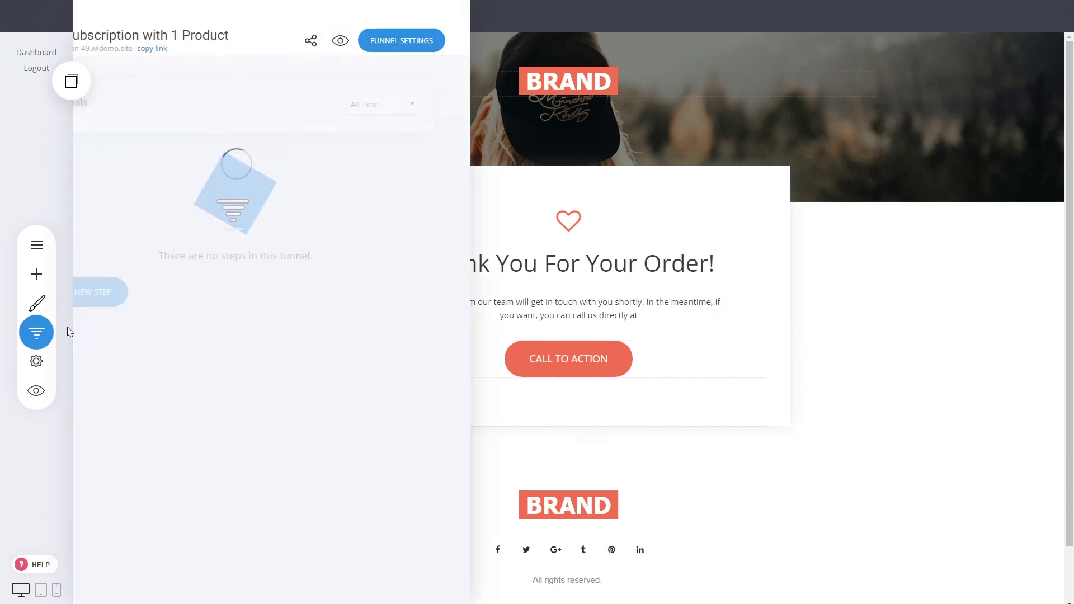
pyautogui.click(305, 189)
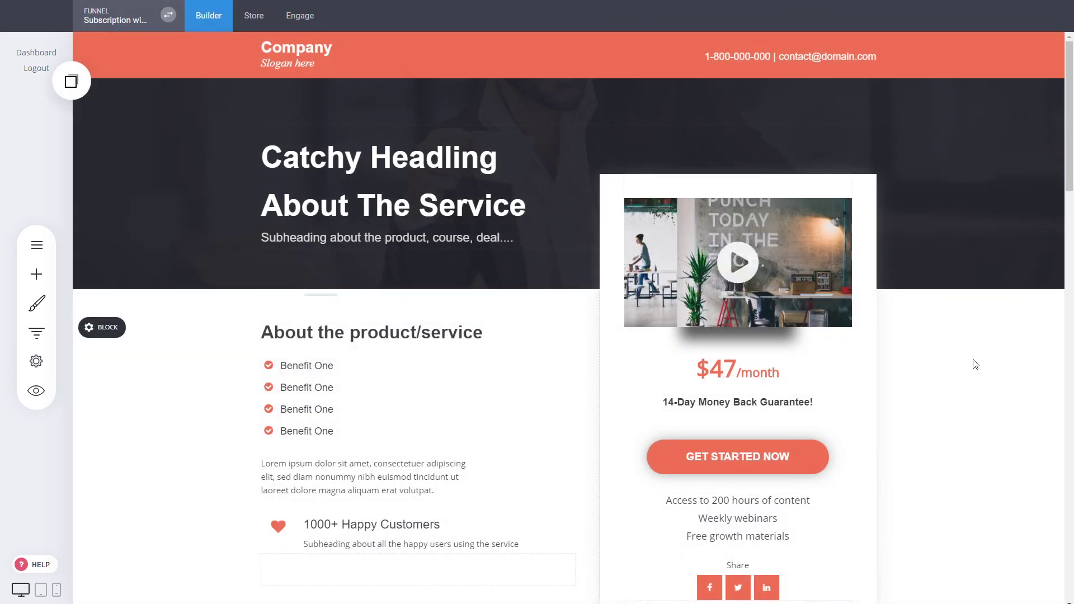
pyautogui.scroll(-5, 1073, 167)
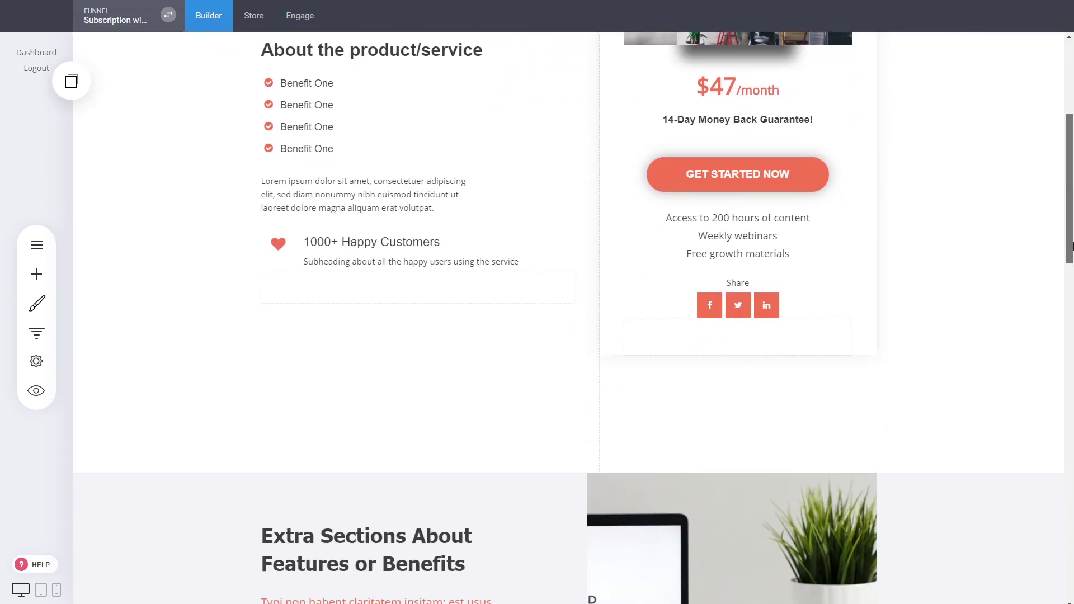
pyautogui.scroll(4, 1073, 176)
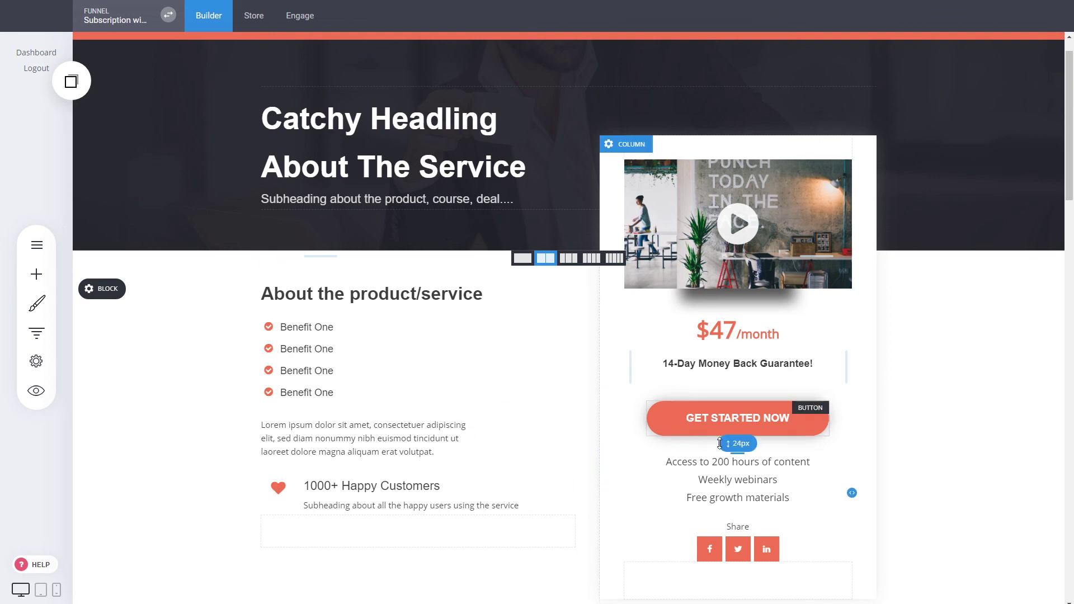
pyautogui.click(37, 333)
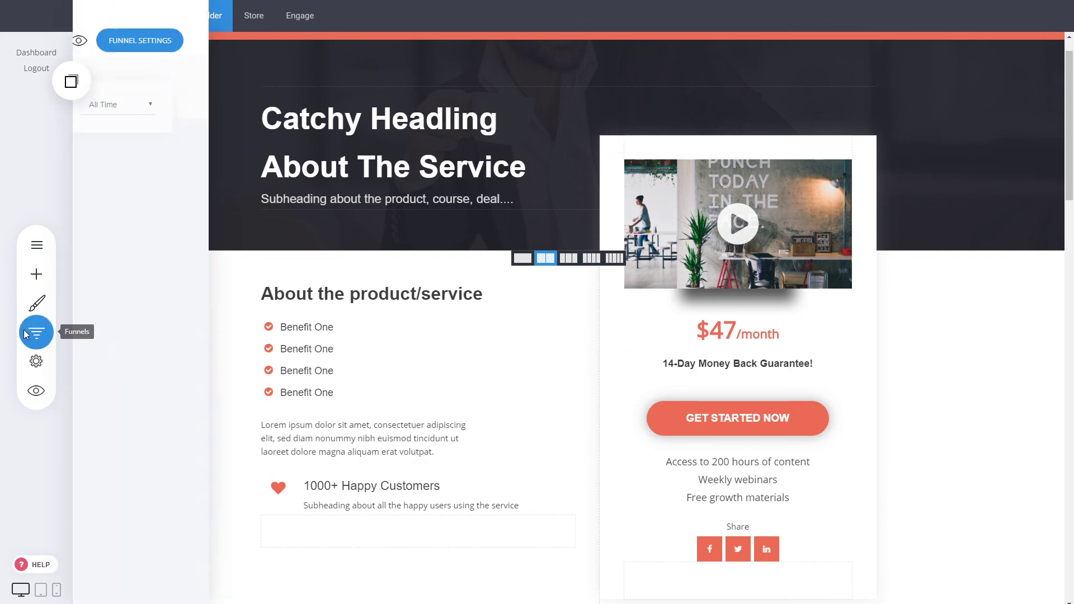
pyautogui.click(286, 280)
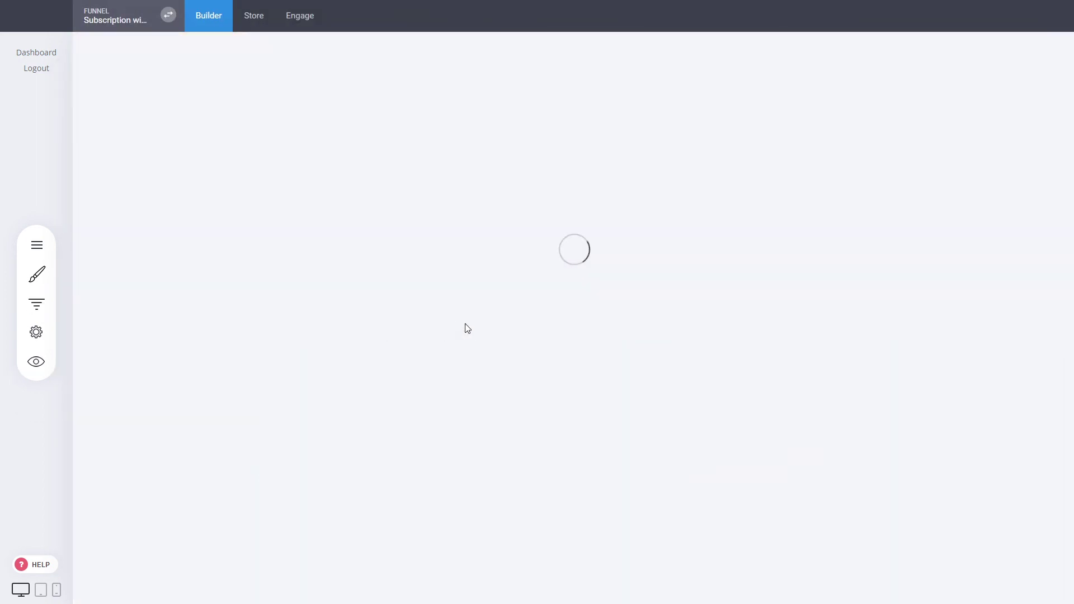
pyautogui.click(607, 320)
pyautogui.click(619, 316)
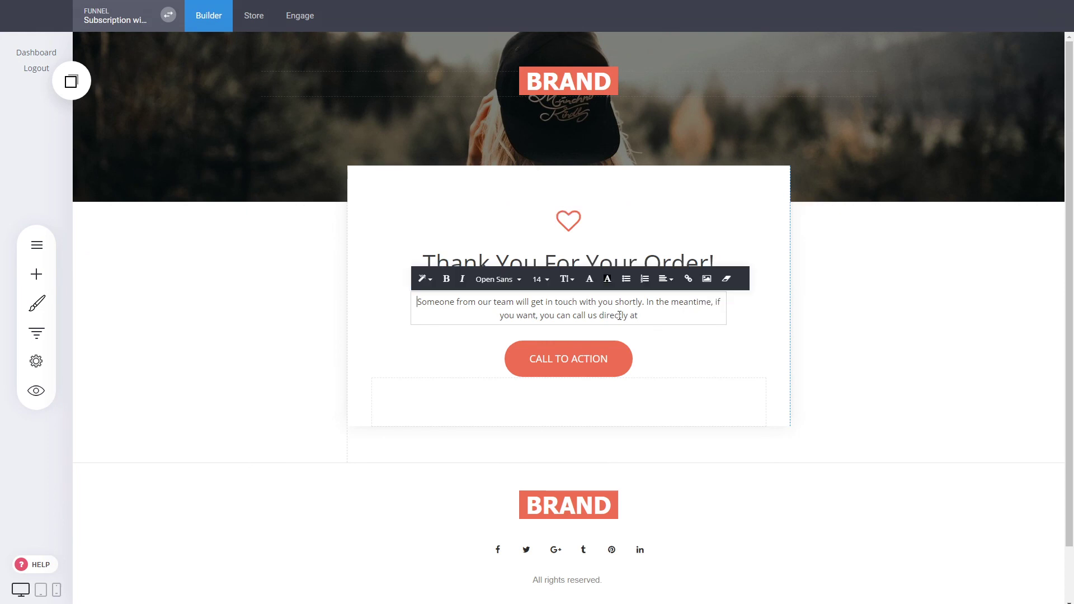
pyautogui.doubleClick(610, 317)
pyautogui.click(688, 278)
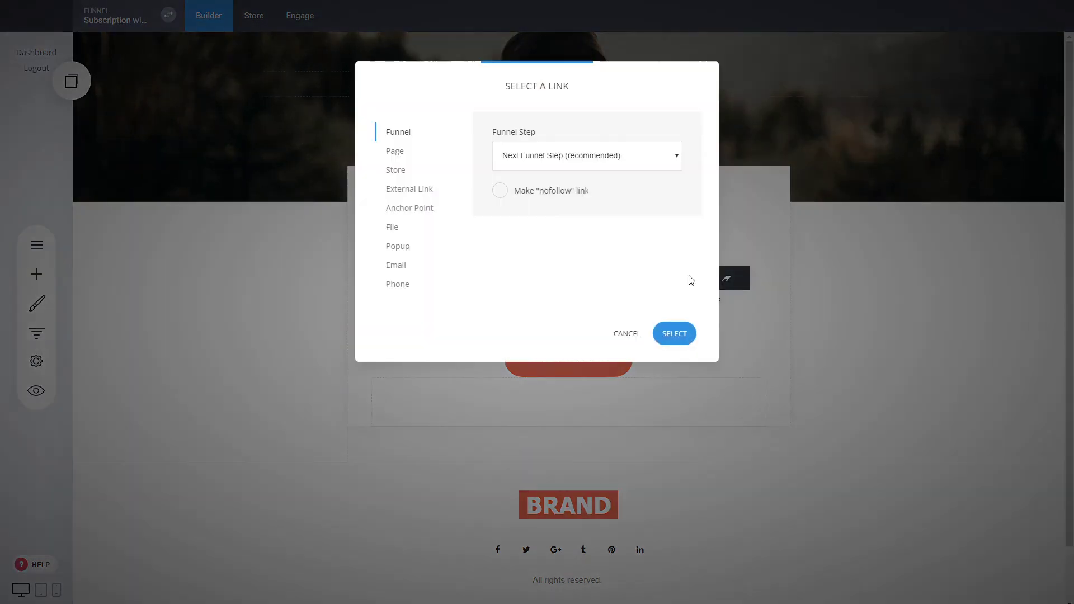
pyautogui.click(407, 193)
pyautogui.click(551, 206)
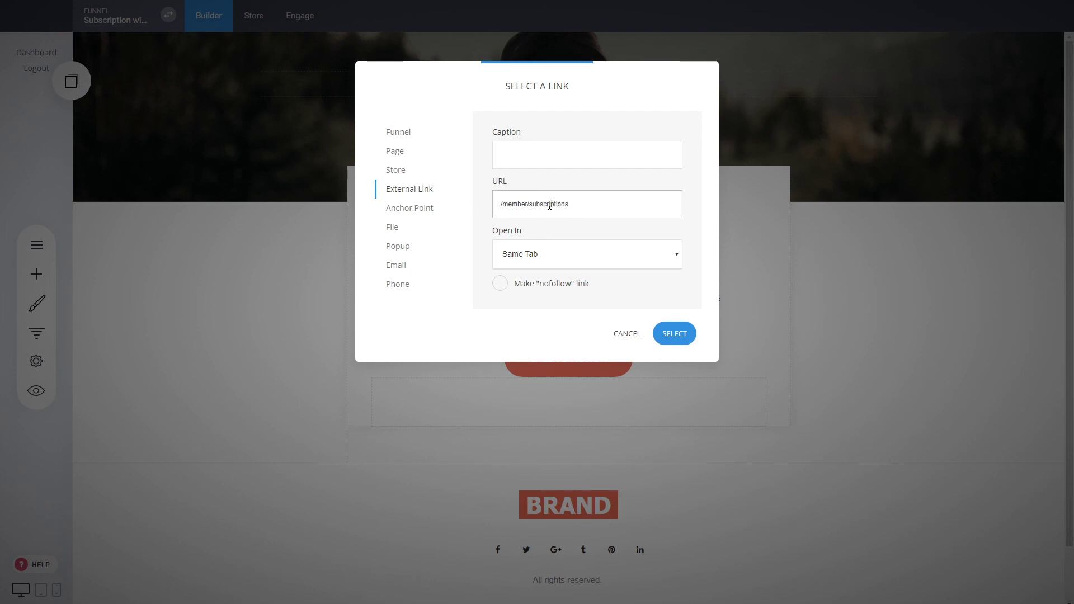
pyautogui.moveTo(613, 207); pyautogui.dragTo(471, 205)
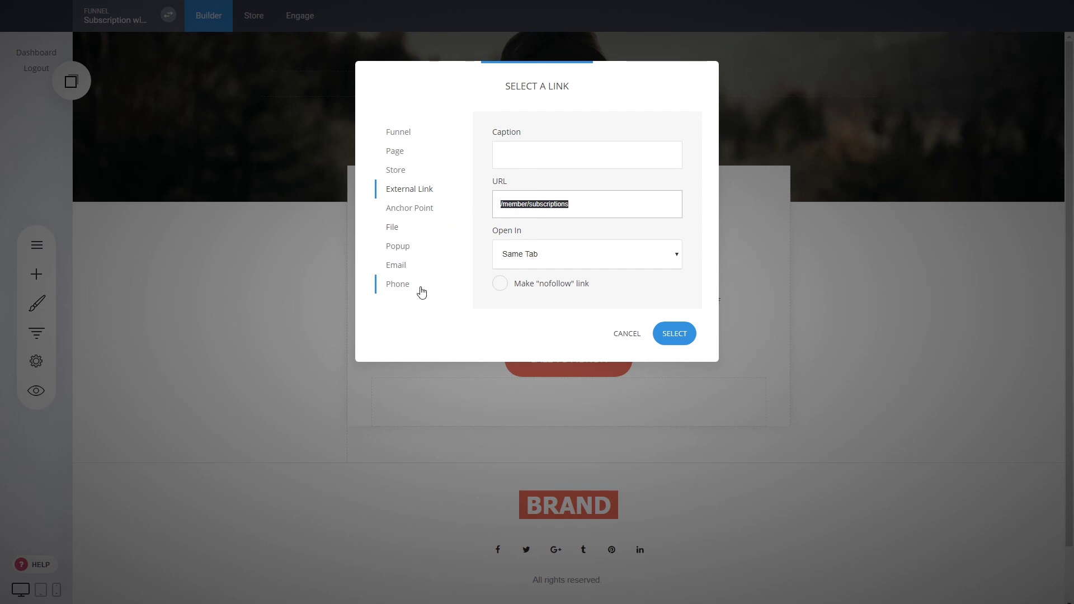
pyautogui.click(593, 209)
pyautogui.hotkey('ctrl', 'shift', 'Left')
pyautogui.click(629, 334)
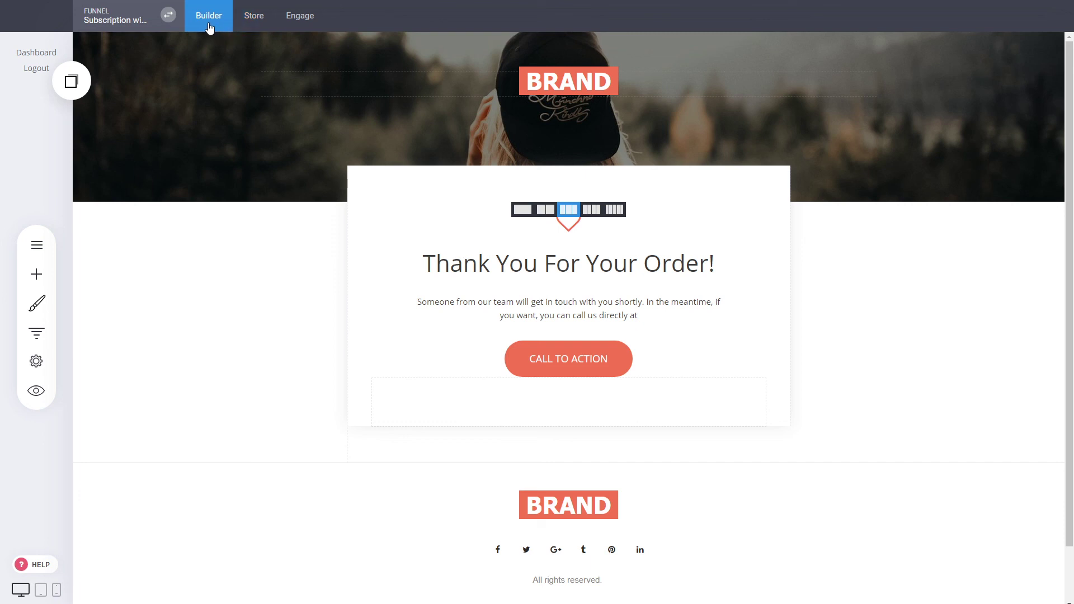
pyautogui.click(168, 14)
pyautogui.scroll(-3, 294, 497)
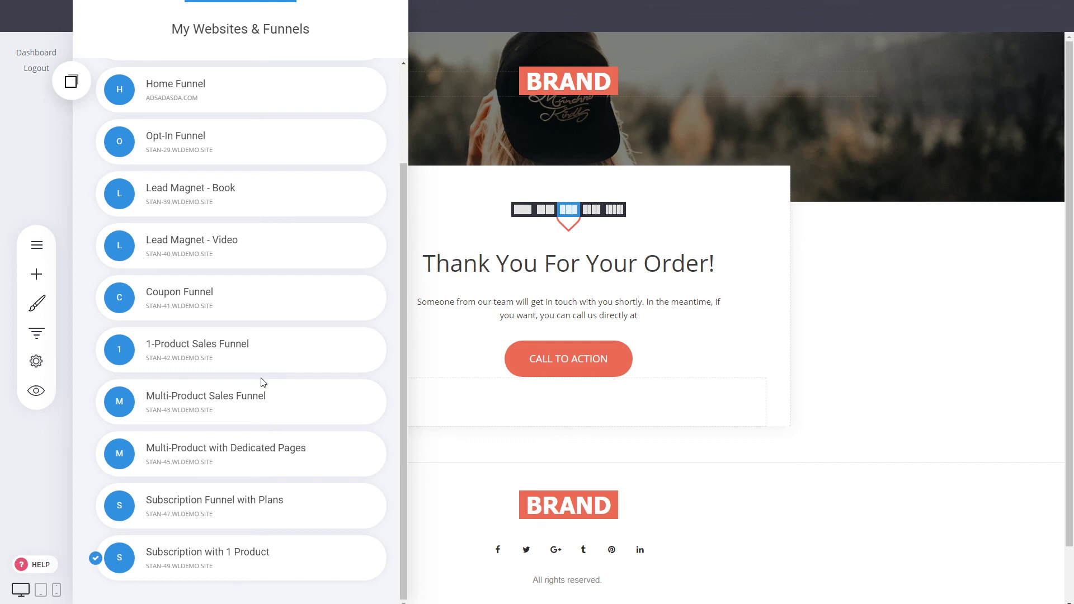
pyautogui.click(942, 367)
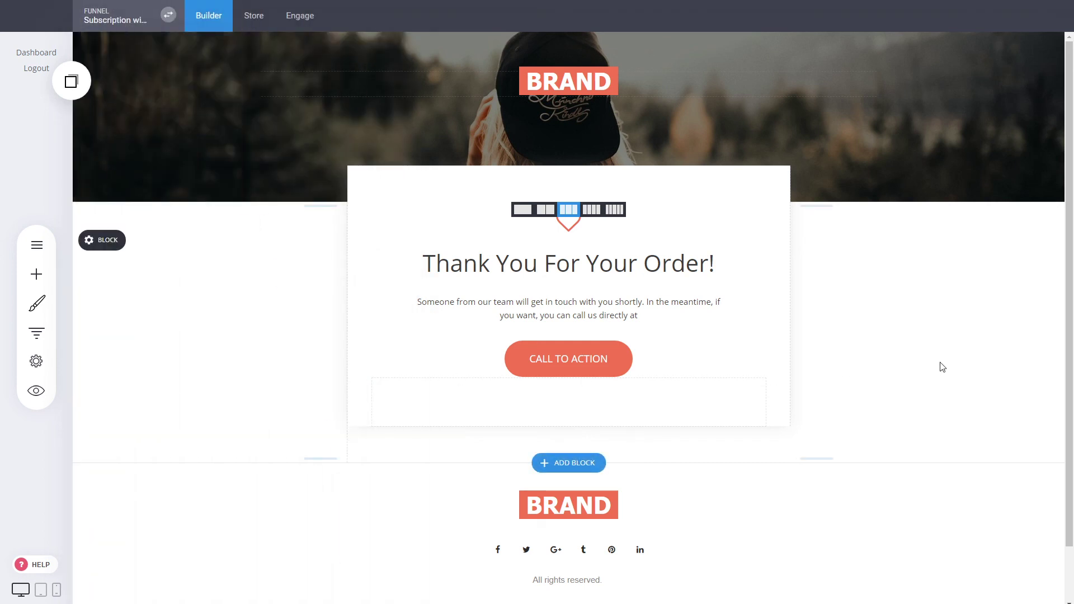